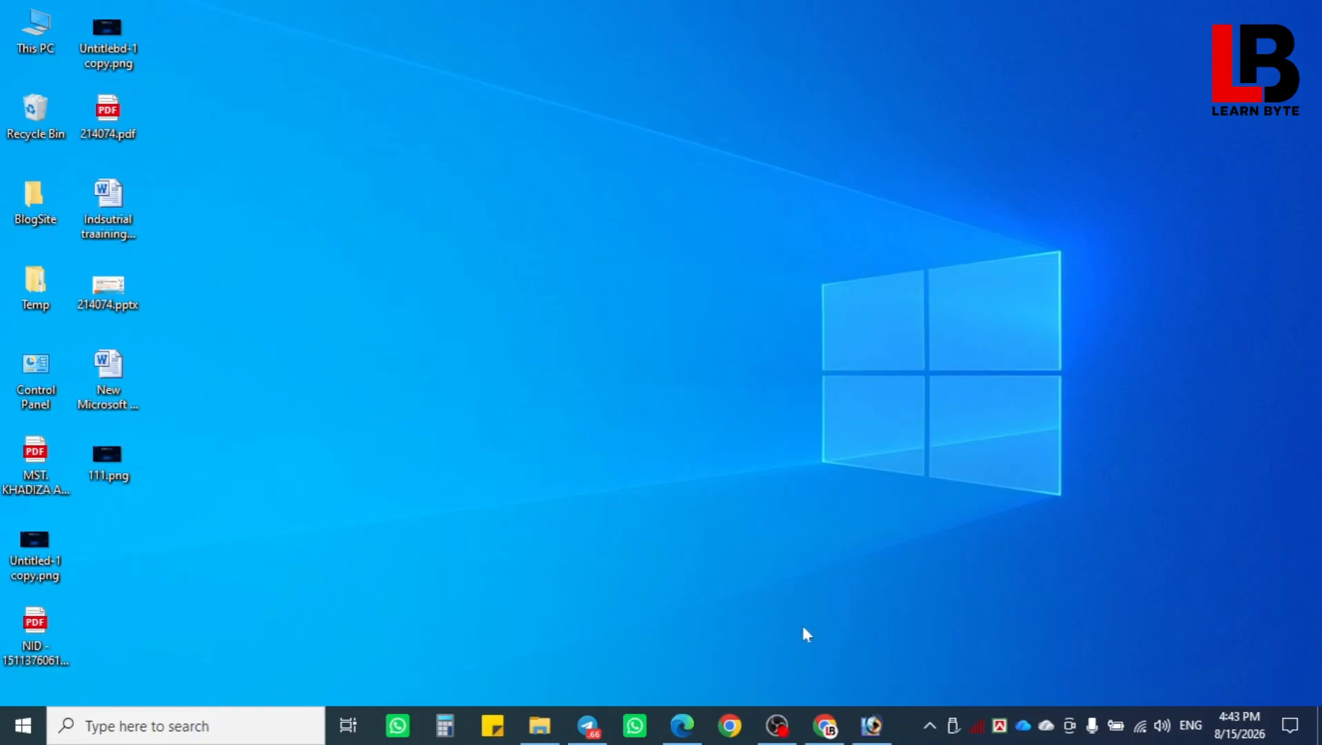
# Step: Switch to Chrome and open the customization options of the new tab page
pyautogui.click(826, 726)
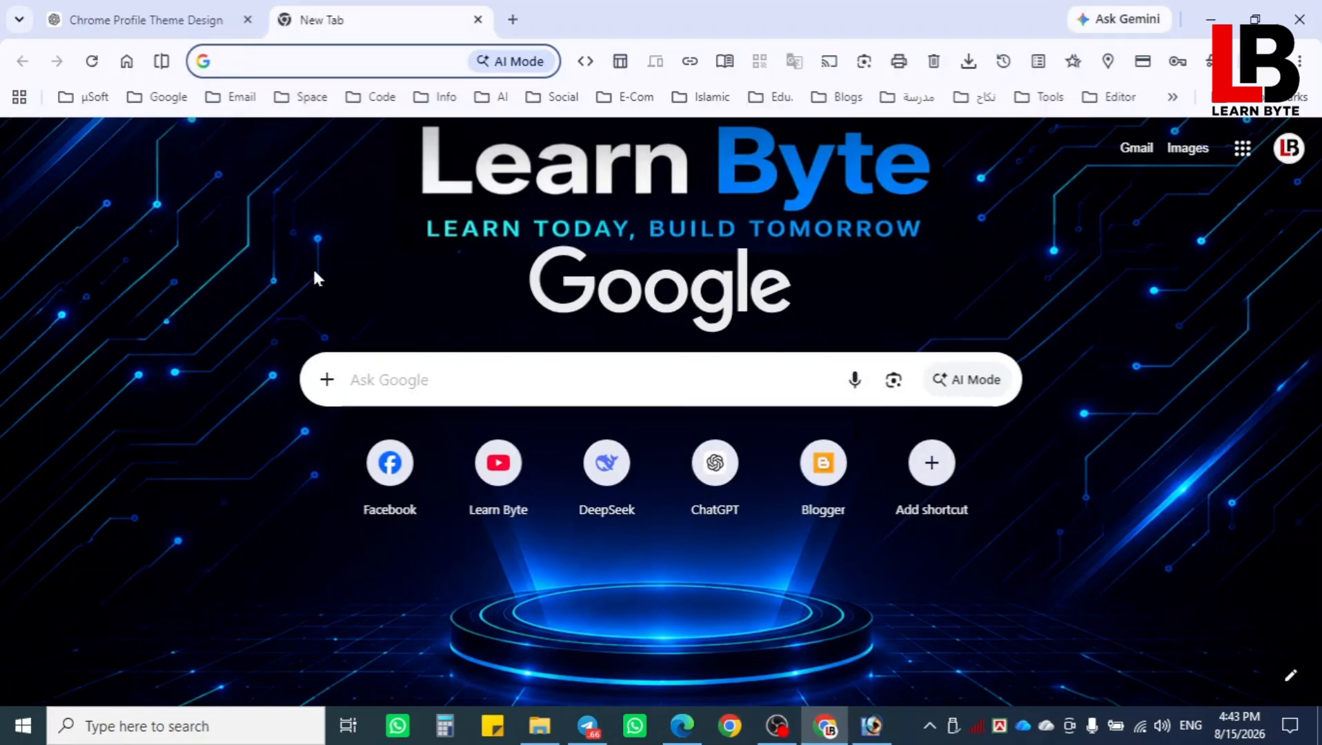
pyautogui.click(1287, 680)
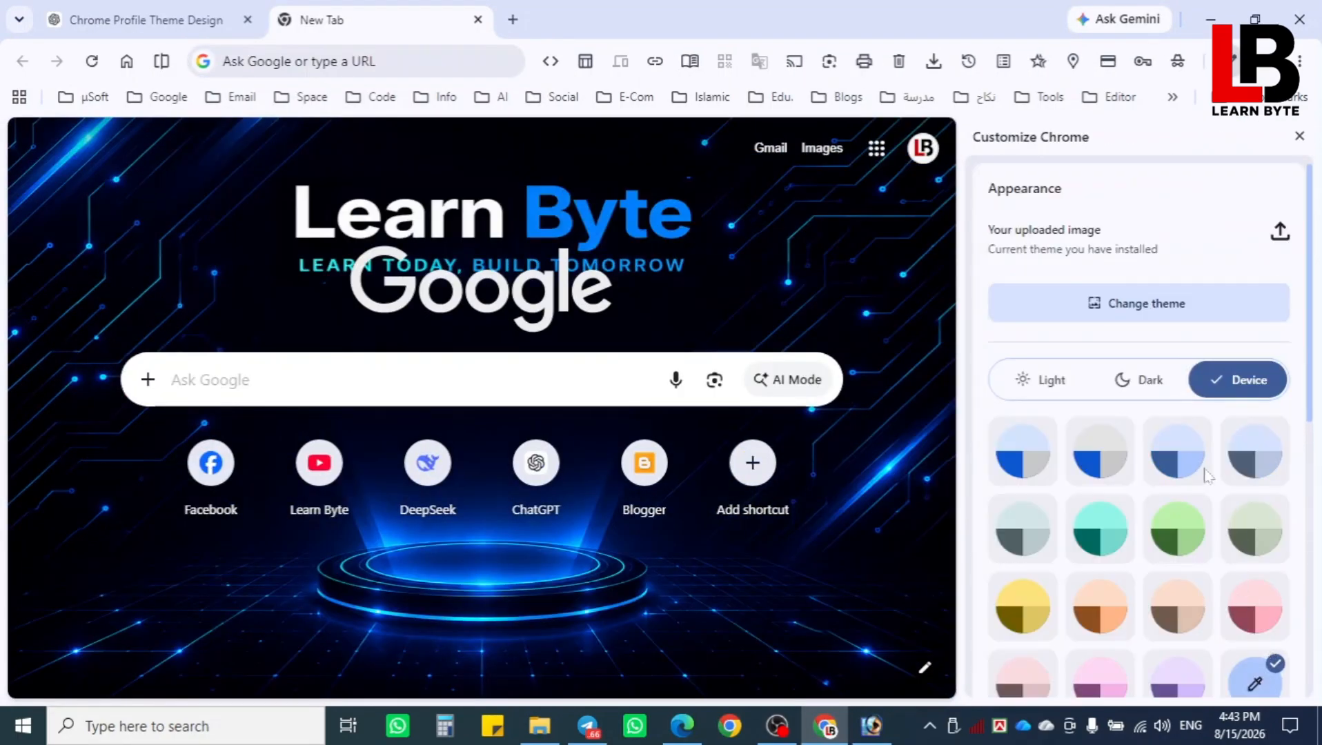
# Step: Apply the first image of the Earth theme collection, a planet horizon under stars, as the new tab background and close the customization options
pyautogui.click(1118, 316)
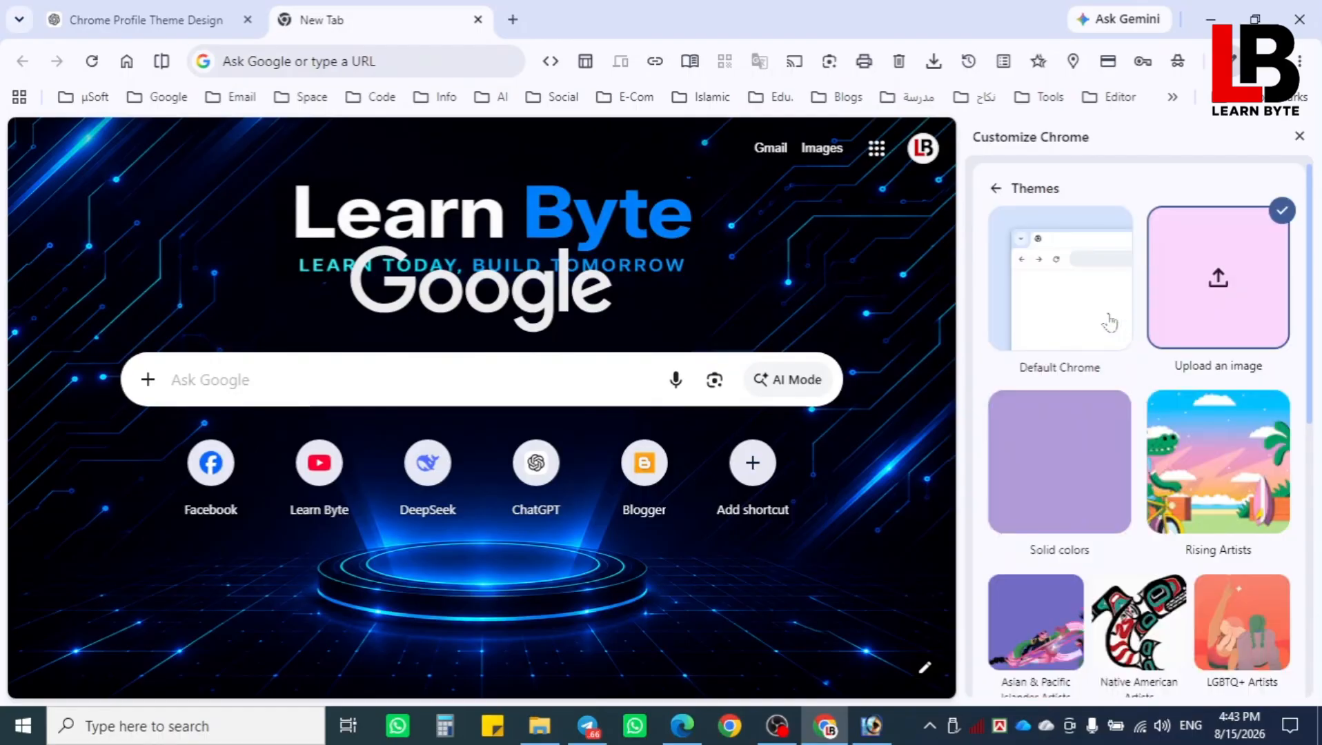
pyautogui.scroll(-5, 1111, 518)
pyautogui.click(1226, 386)
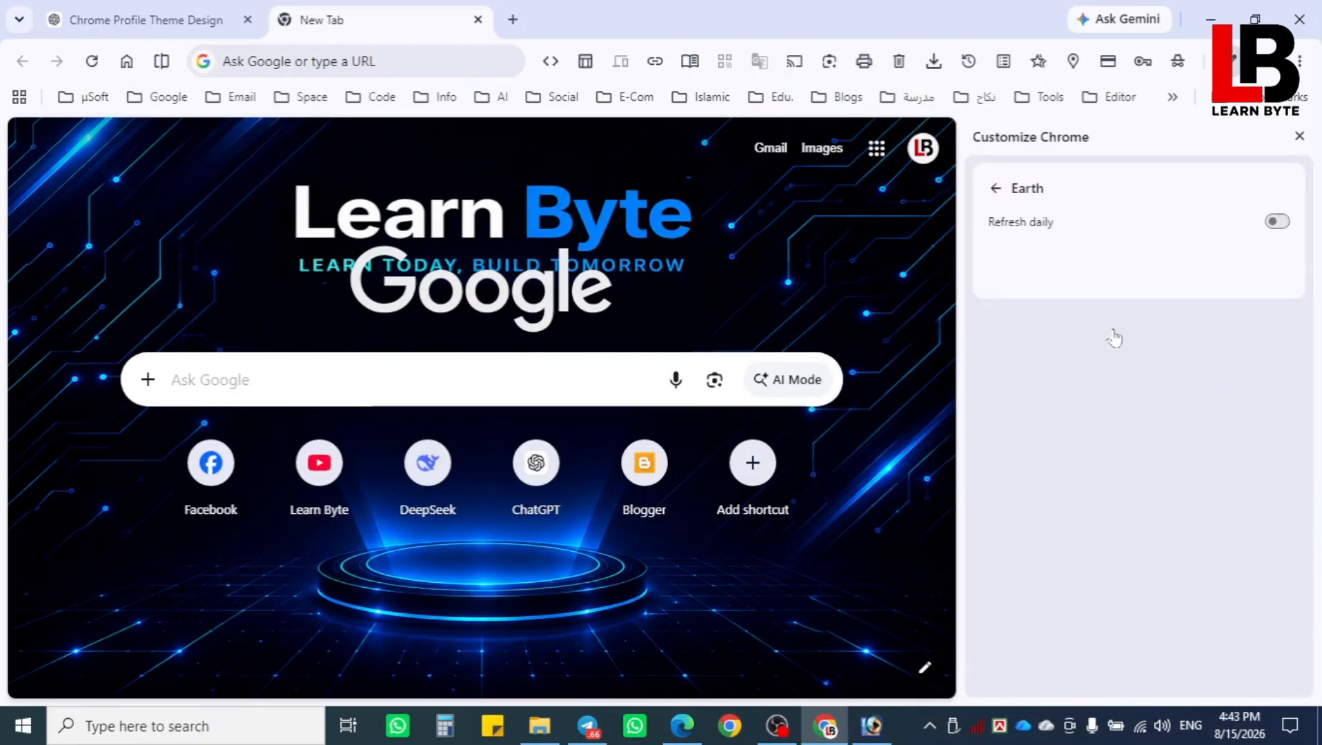
pyautogui.scroll(-2, 1157, 628)
pyautogui.scroll(5, 1157, 628)
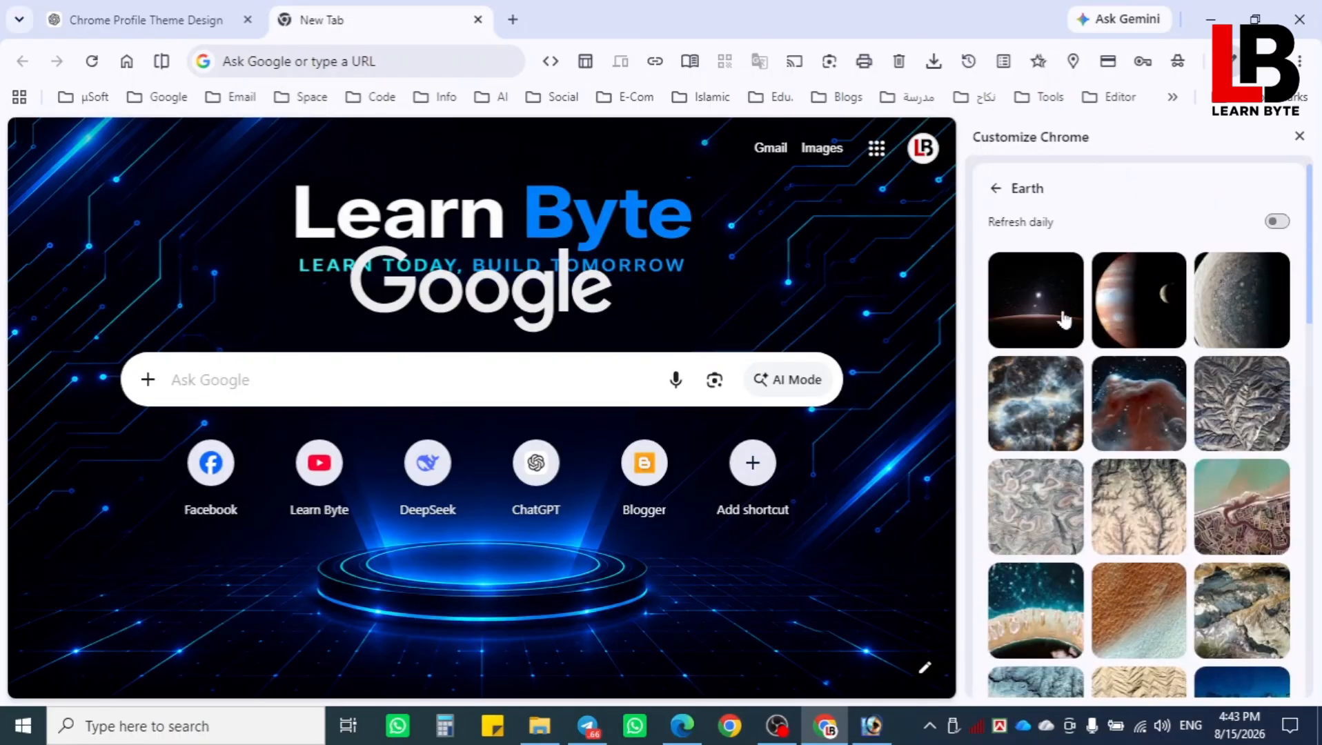
pyautogui.click(1063, 311)
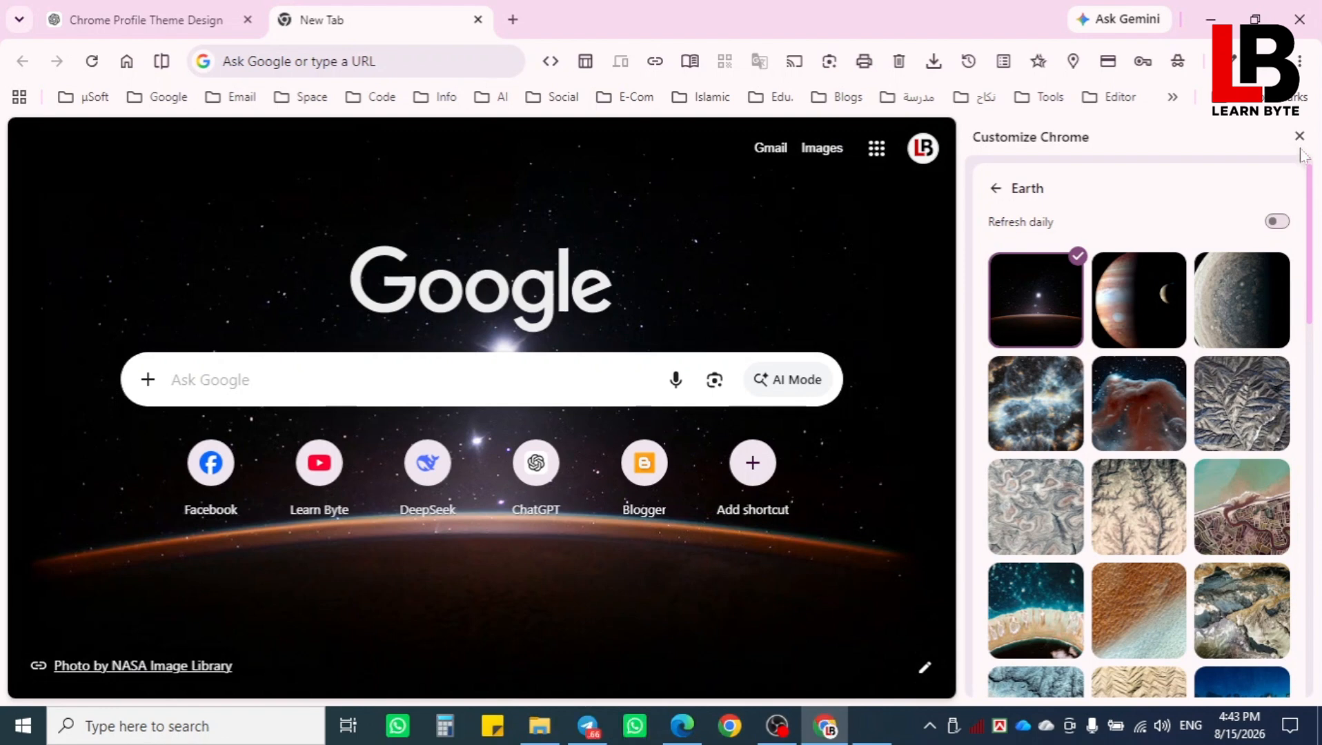
pyautogui.click(1300, 136)
# Step: Apply the sunset waterfront skyline from the cityscapes theme collection as the new tab background and close the customization options
pyautogui.click(1290, 674)
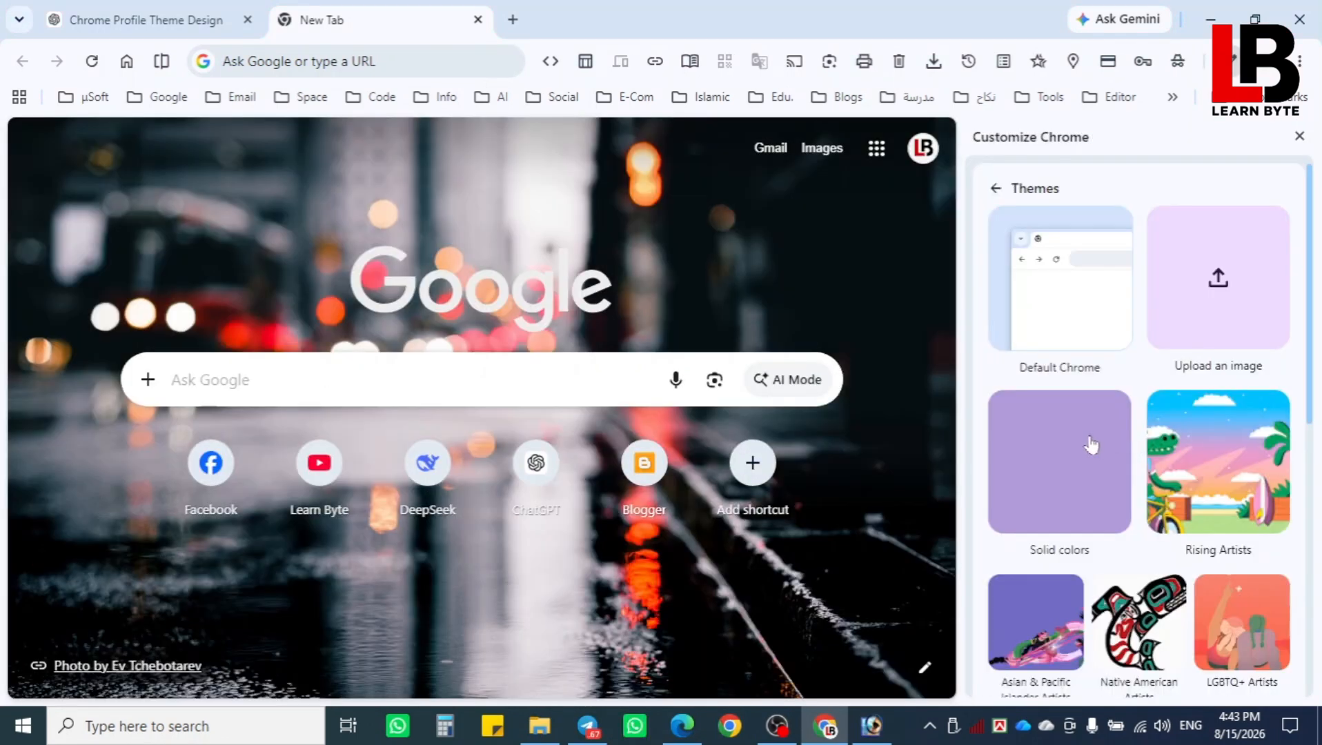
pyautogui.scroll(-5, 1092, 448)
pyautogui.scroll(-1, 1111, 476)
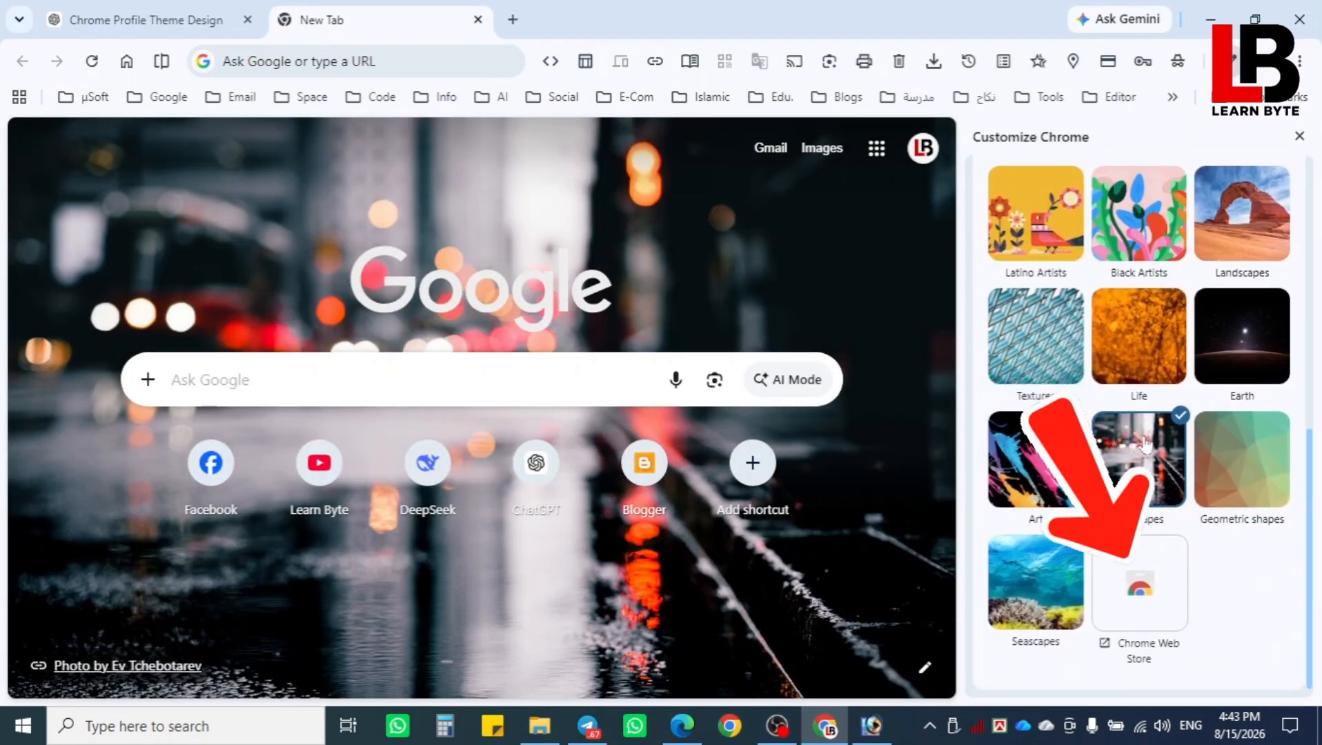
pyautogui.click(1111, 476)
pyautogui.scroll(-10, 1109, 479)
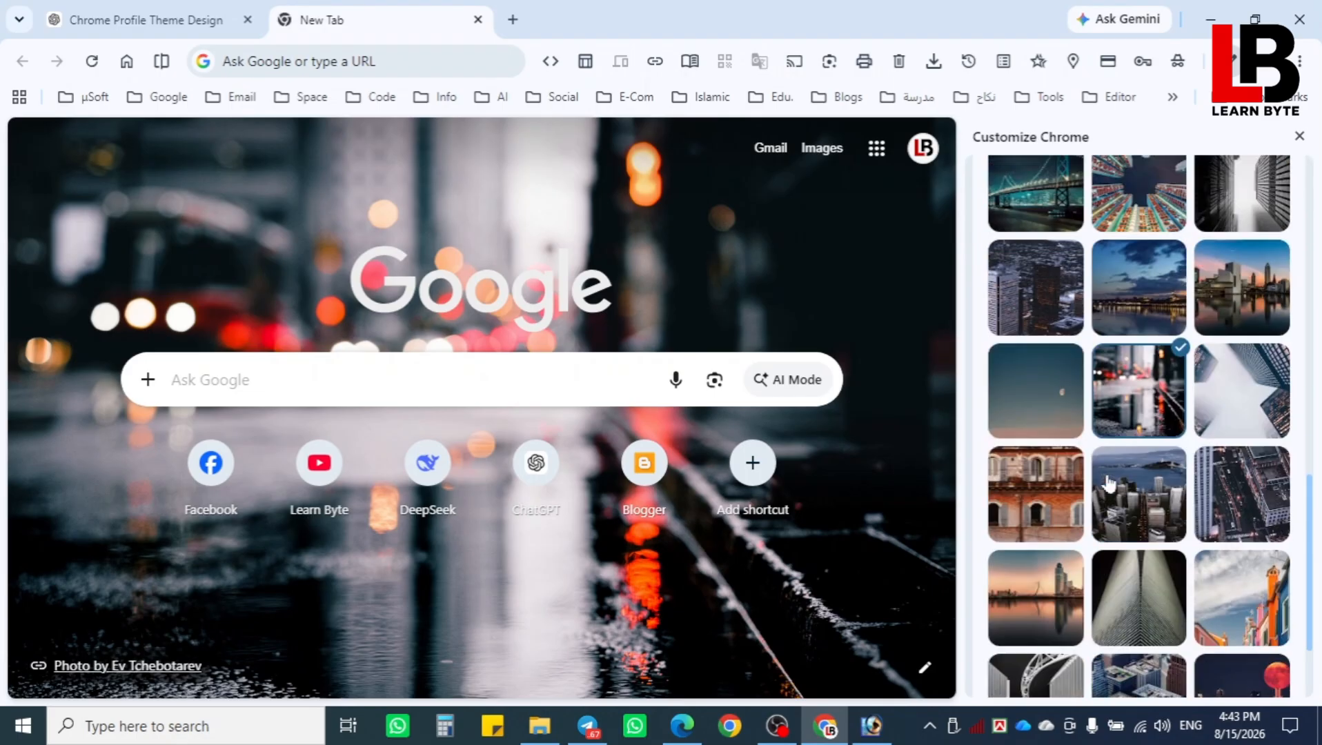
pyautogui.click(1035, 483)
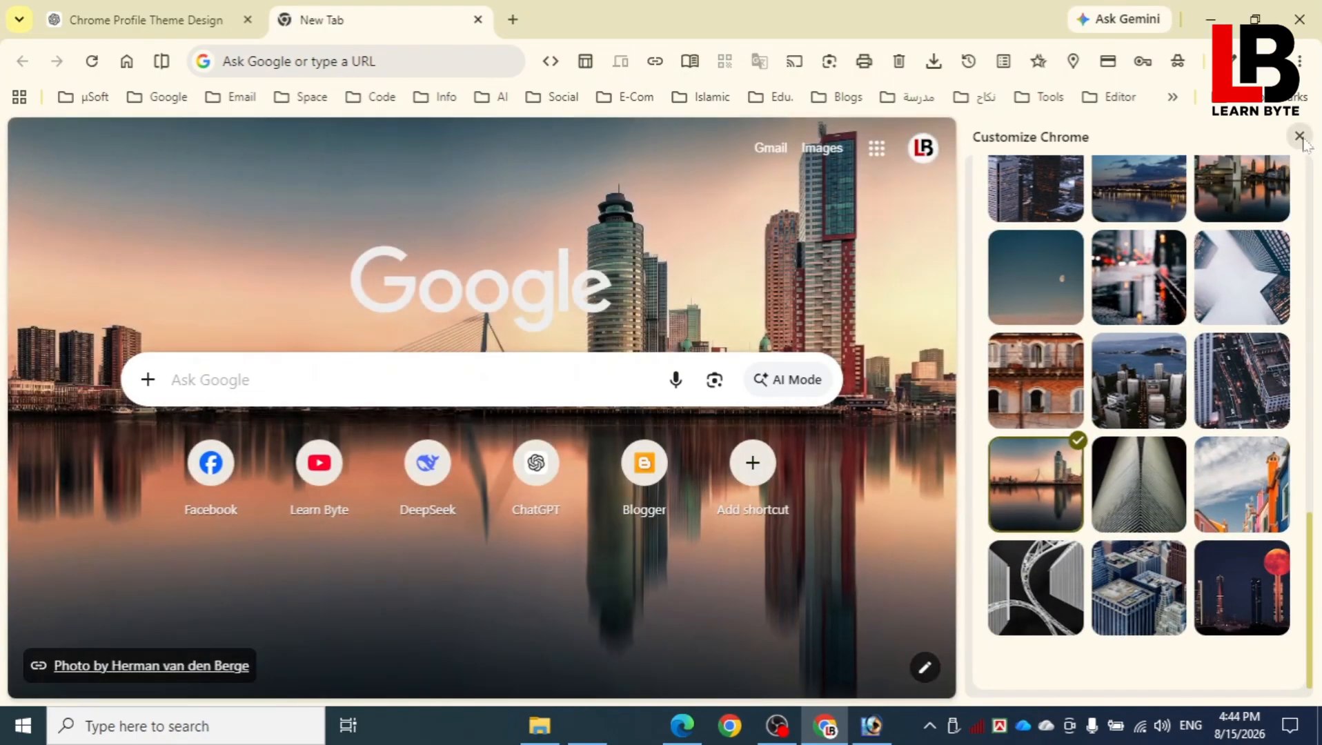
pyautogui.click(1299, 136)
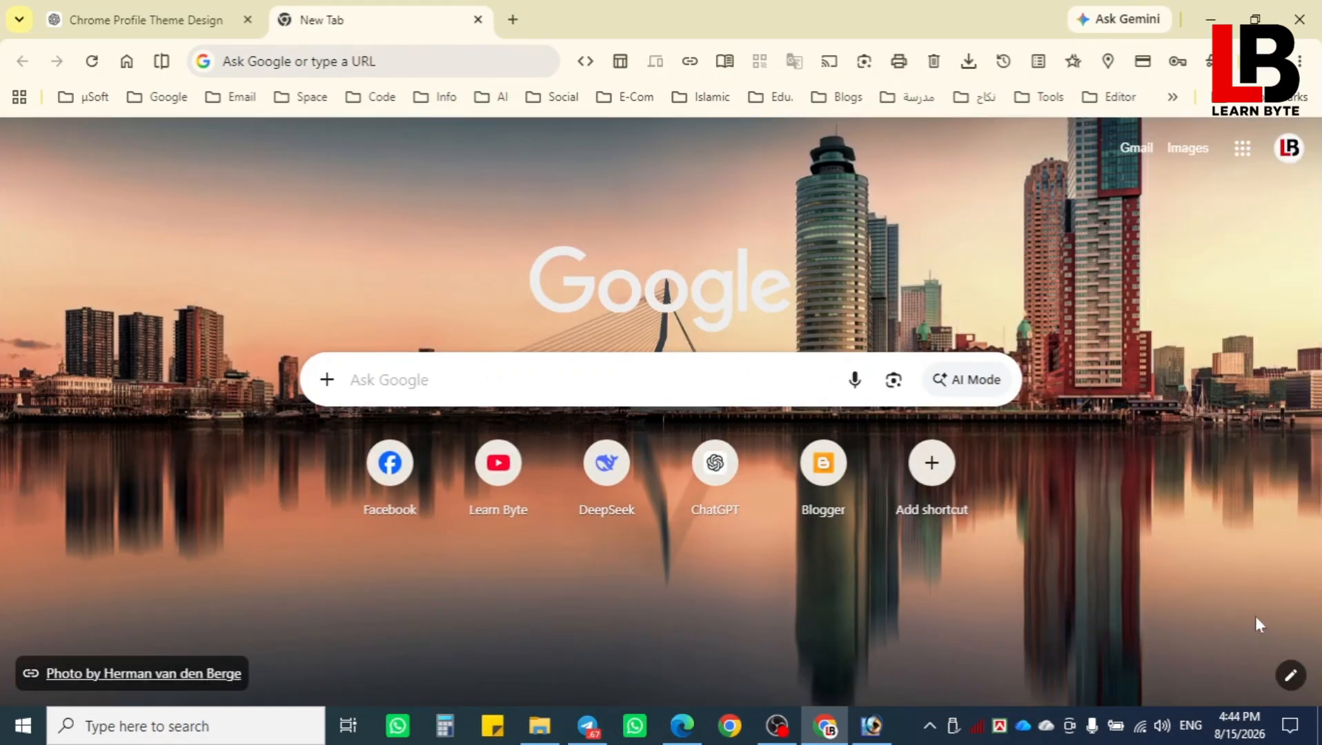
# Step: Reopen the new tab customization, apply the first blue and grey colour scheme, and open the theme choices
pyautogui.click(1290, 676)
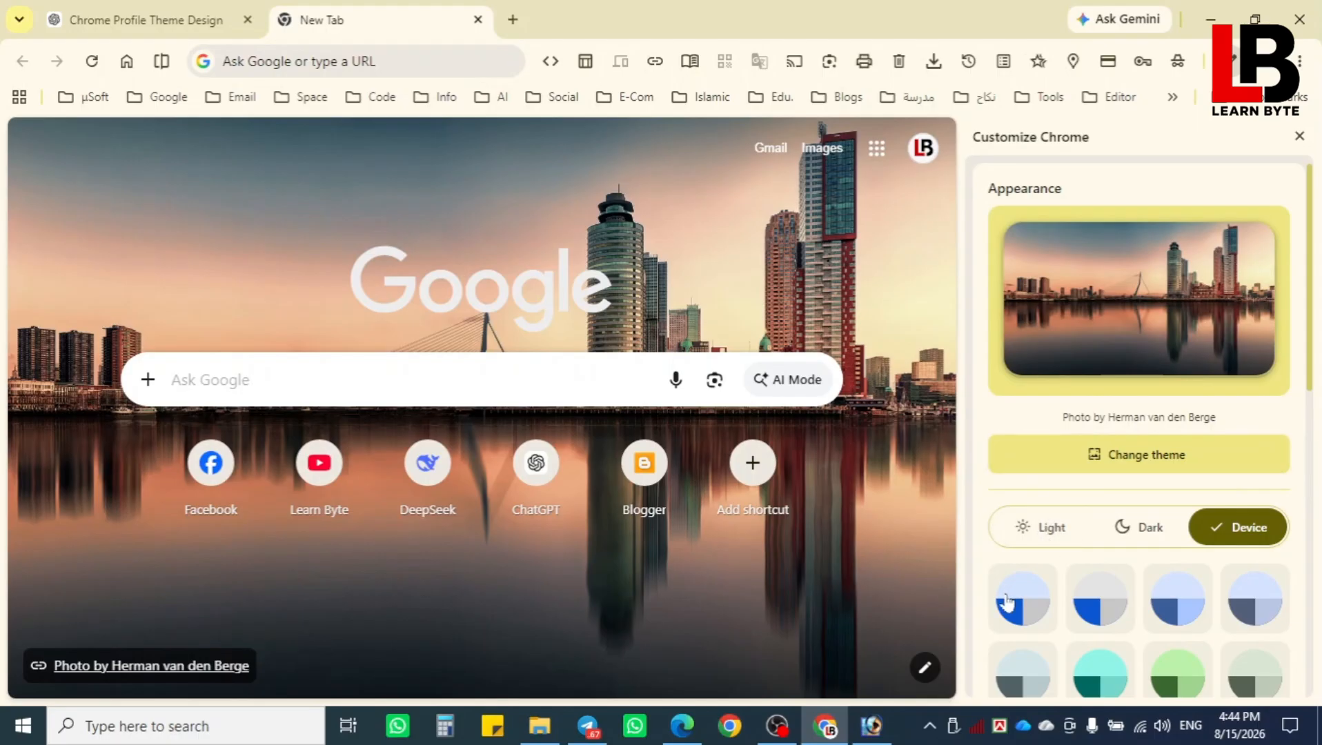
pyautogui.click(1031, 607)
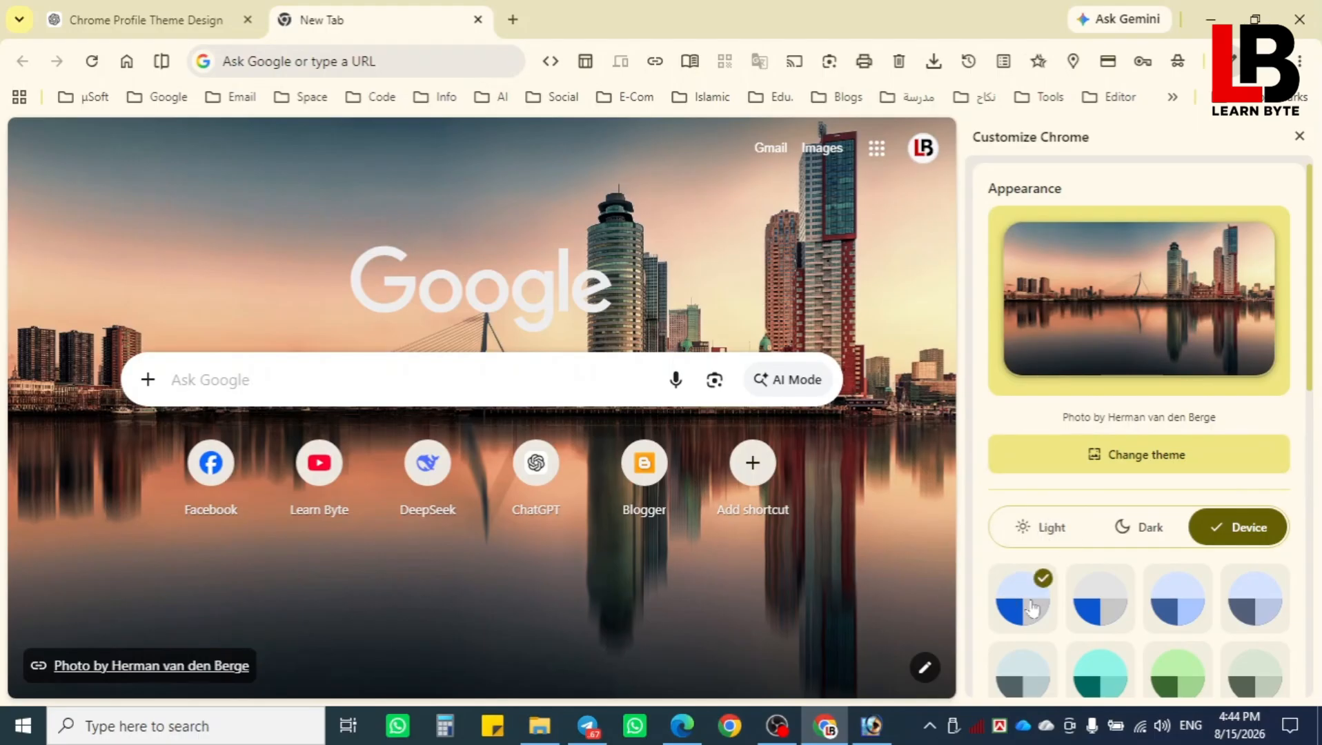
pyautogui.click(1151, 456)
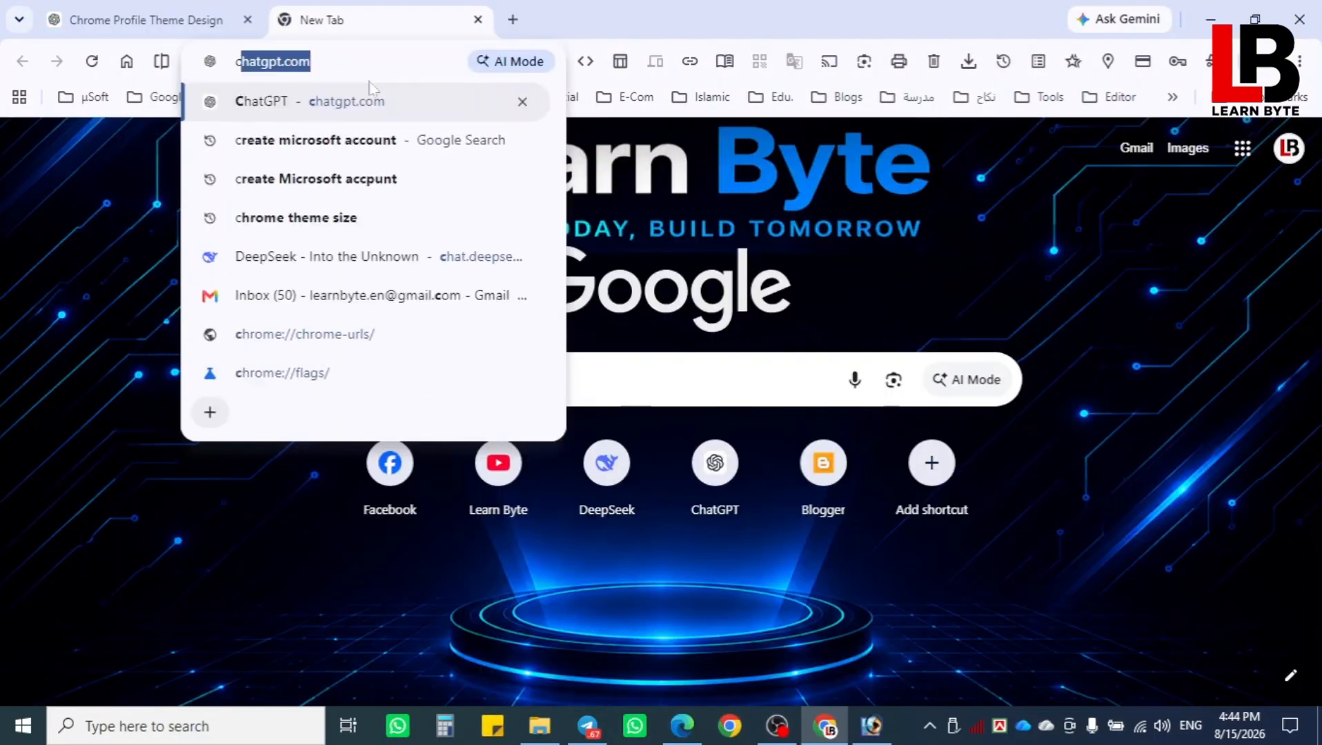
# Step: Go to Canva's templates page and look through the template categories and sample designs
pyautogui.write('canva')
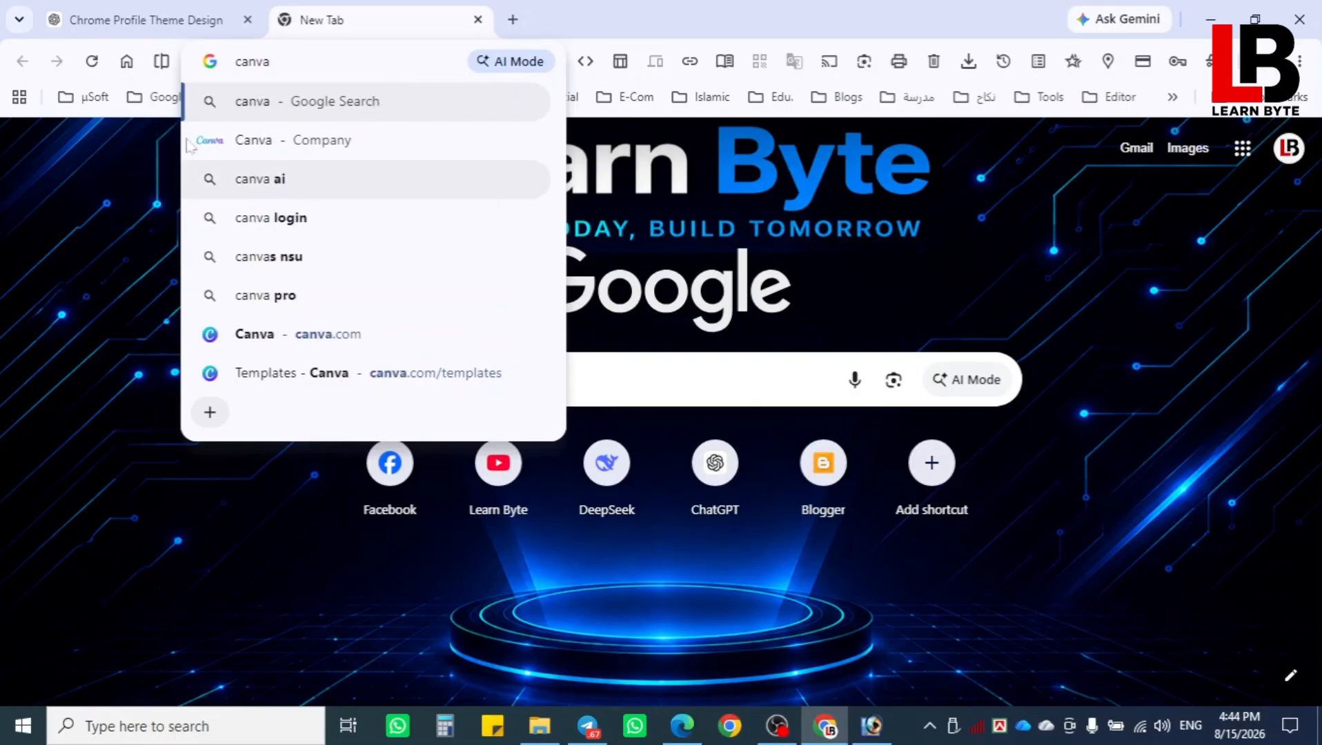
pyautogui.click(67, 202)
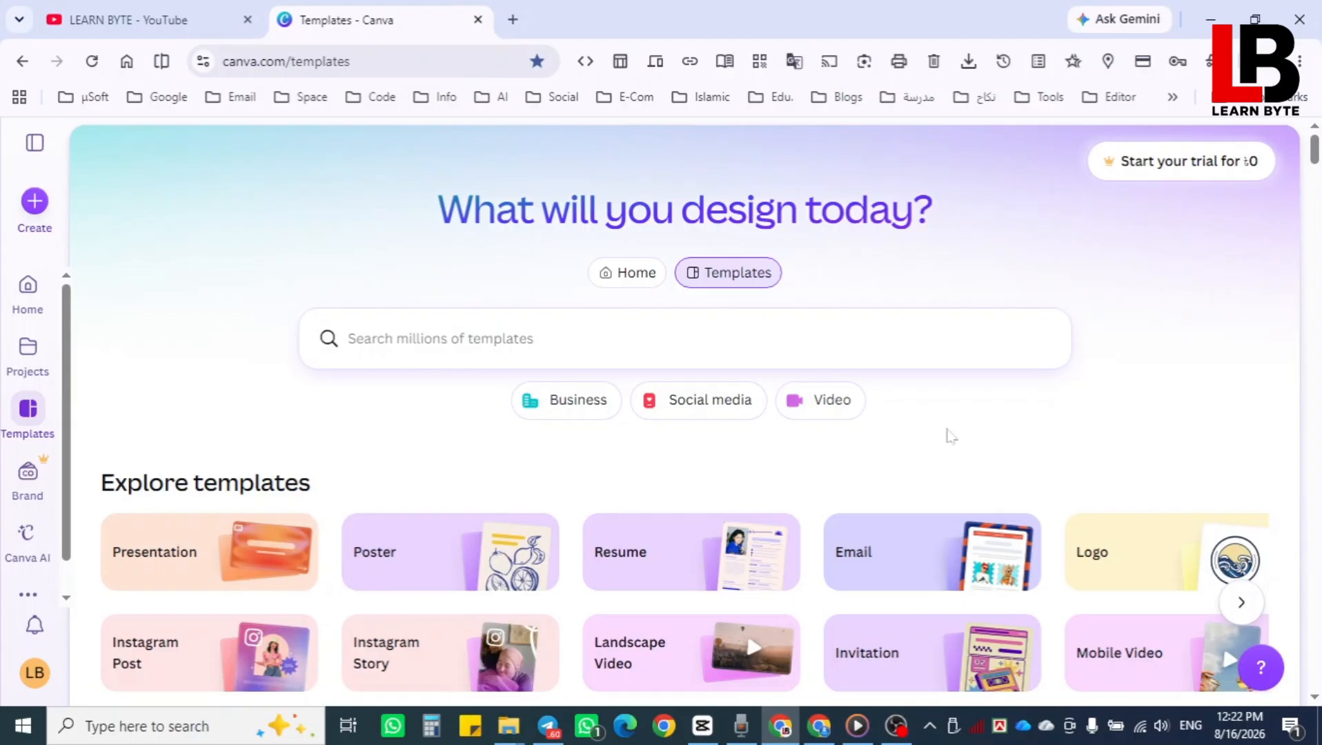
pyautogui.scroll(-5, 783, 526)
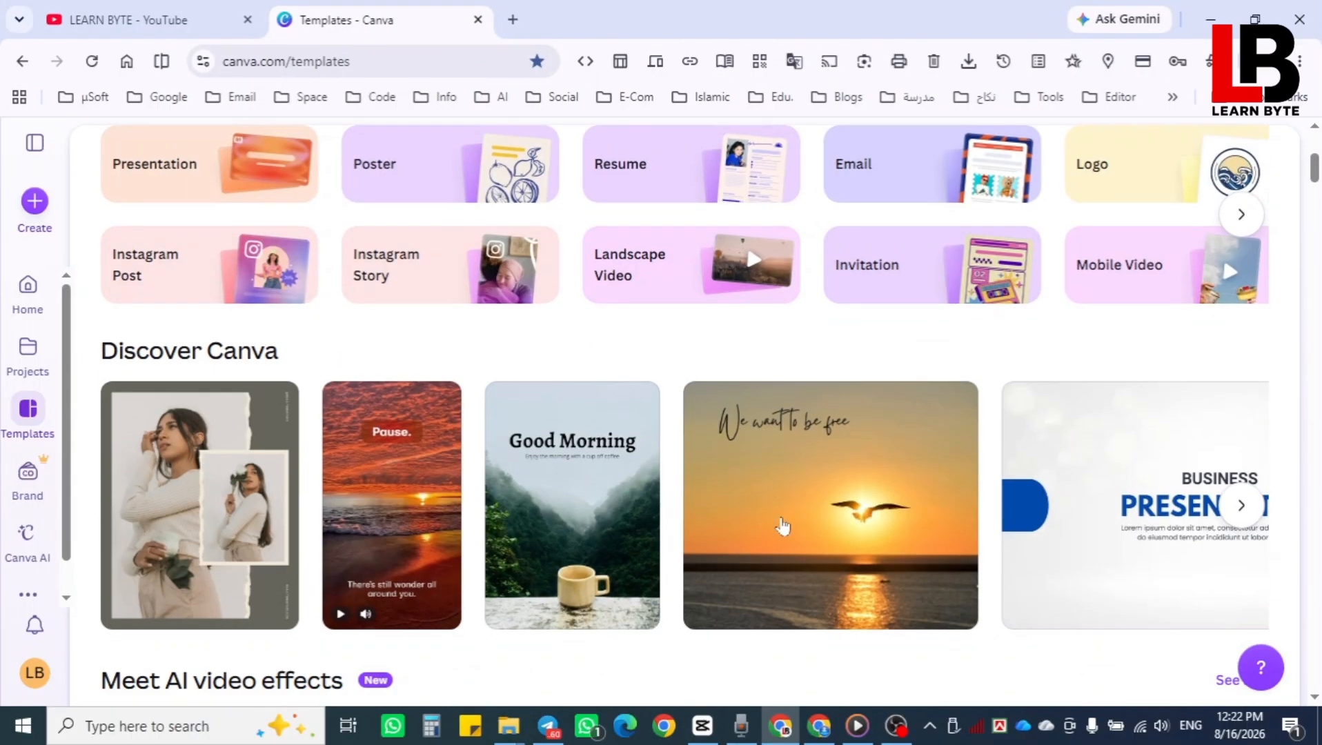
pyautogui.scroll(5, 783, 526)
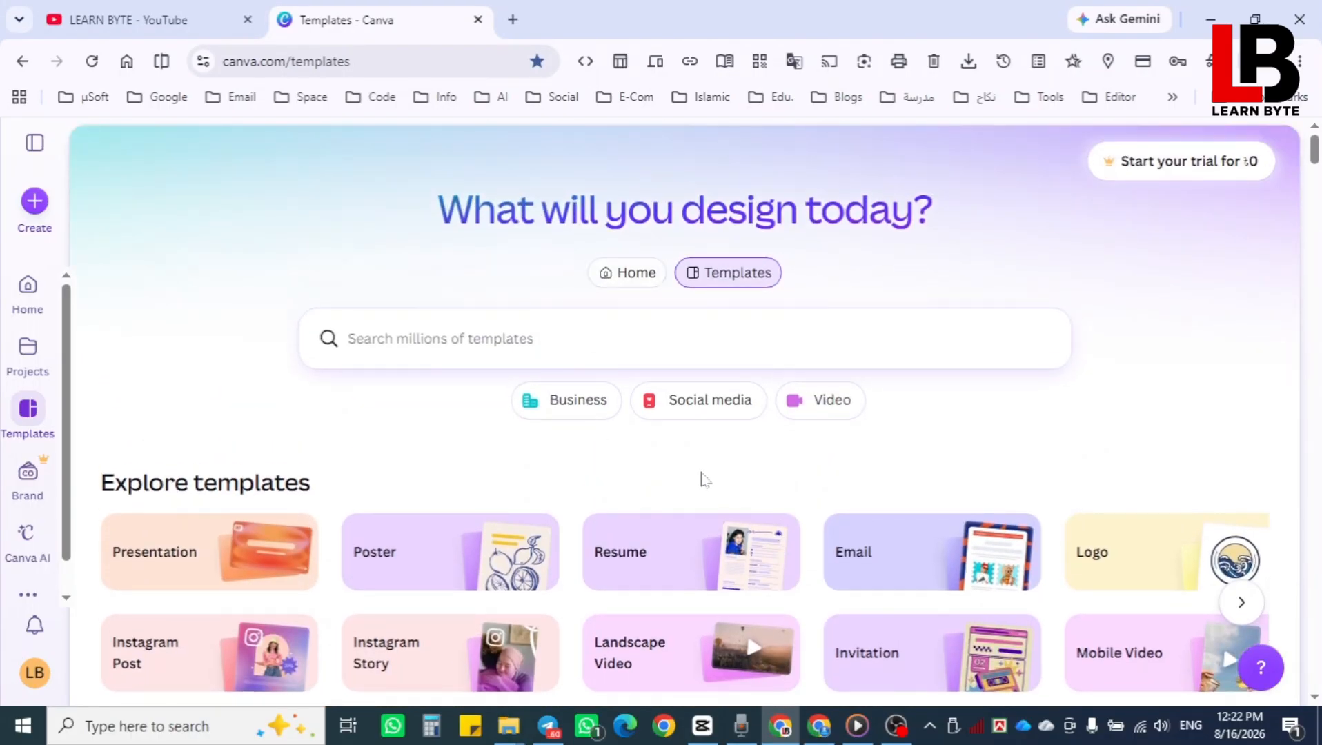
pyautogui.scroll(-5, 783, 524)
pyautogui.scroll(5, 783, 512)
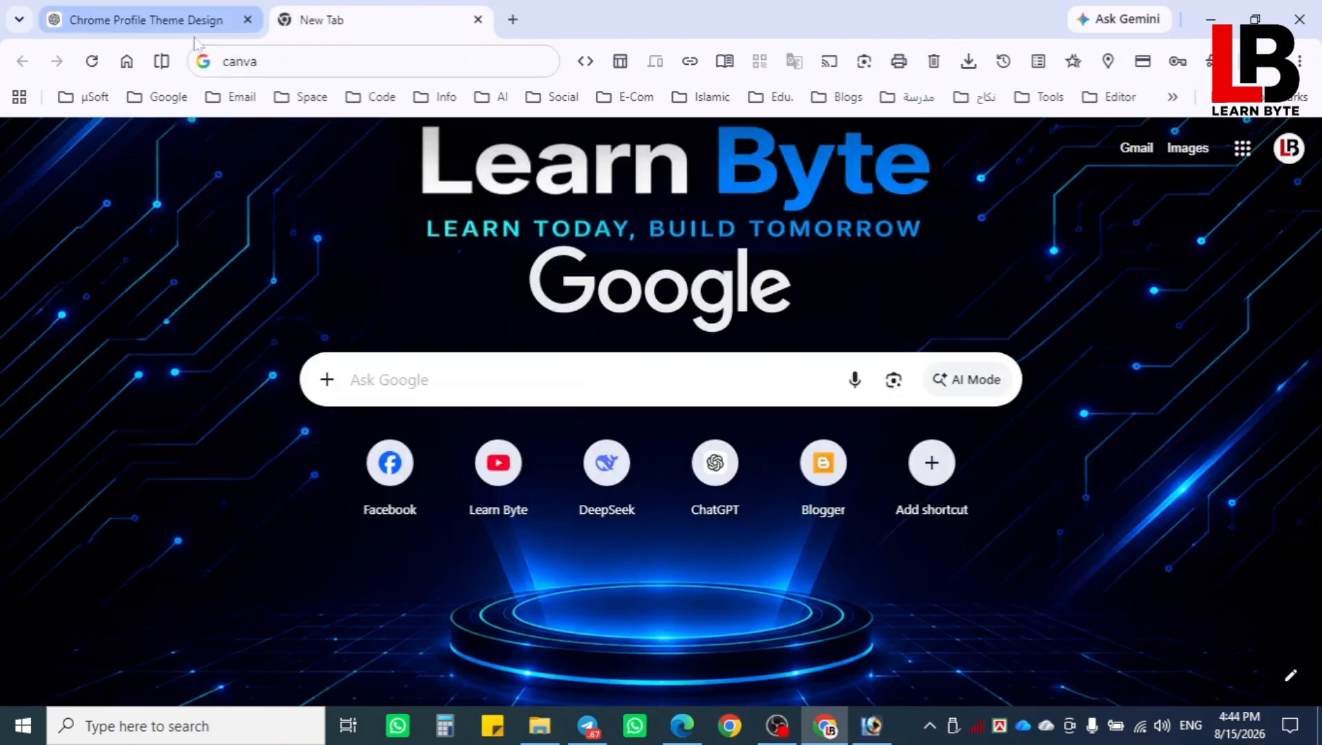
# Step: Switch to the ChatGPT conversation Chrome Profile Theme Design and download the generated Learn Byte image with the logo
pyautogui.click(143, 22)
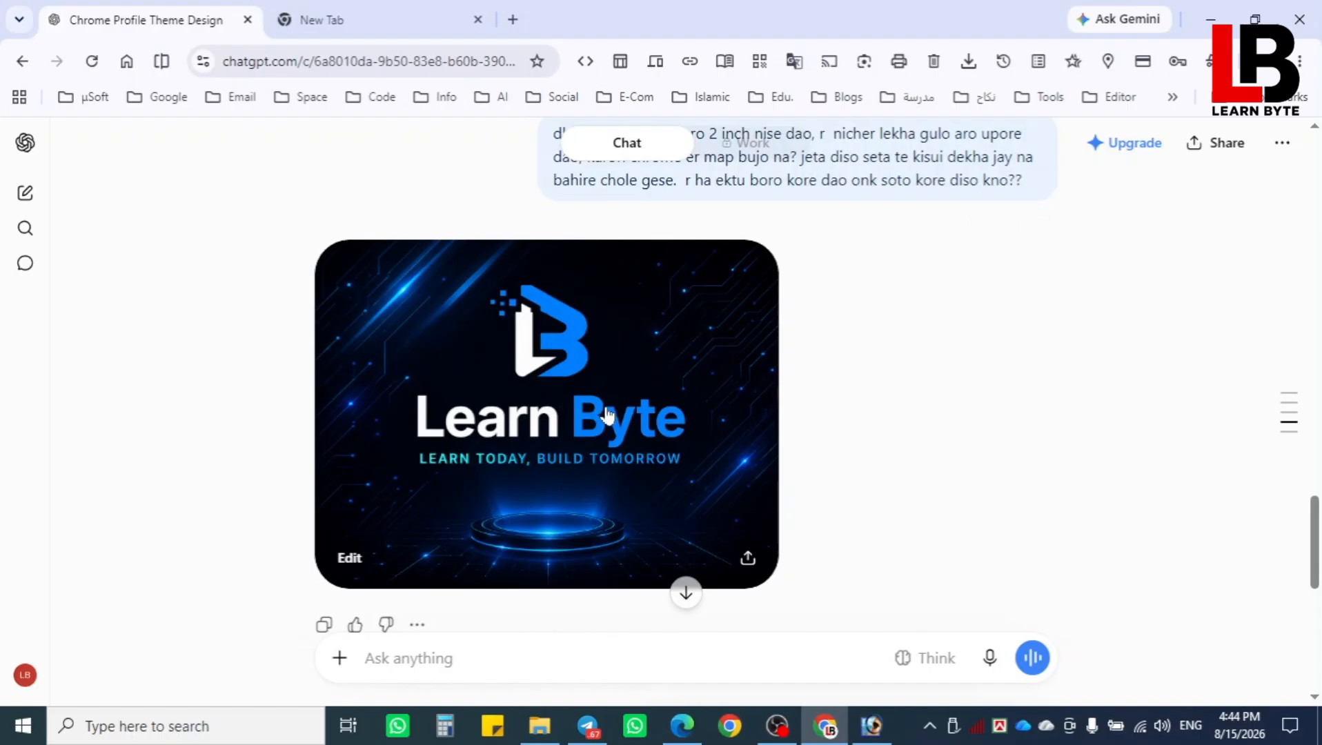
pyautogui.click(613, 372)
pyautogui.click(1246, 144)
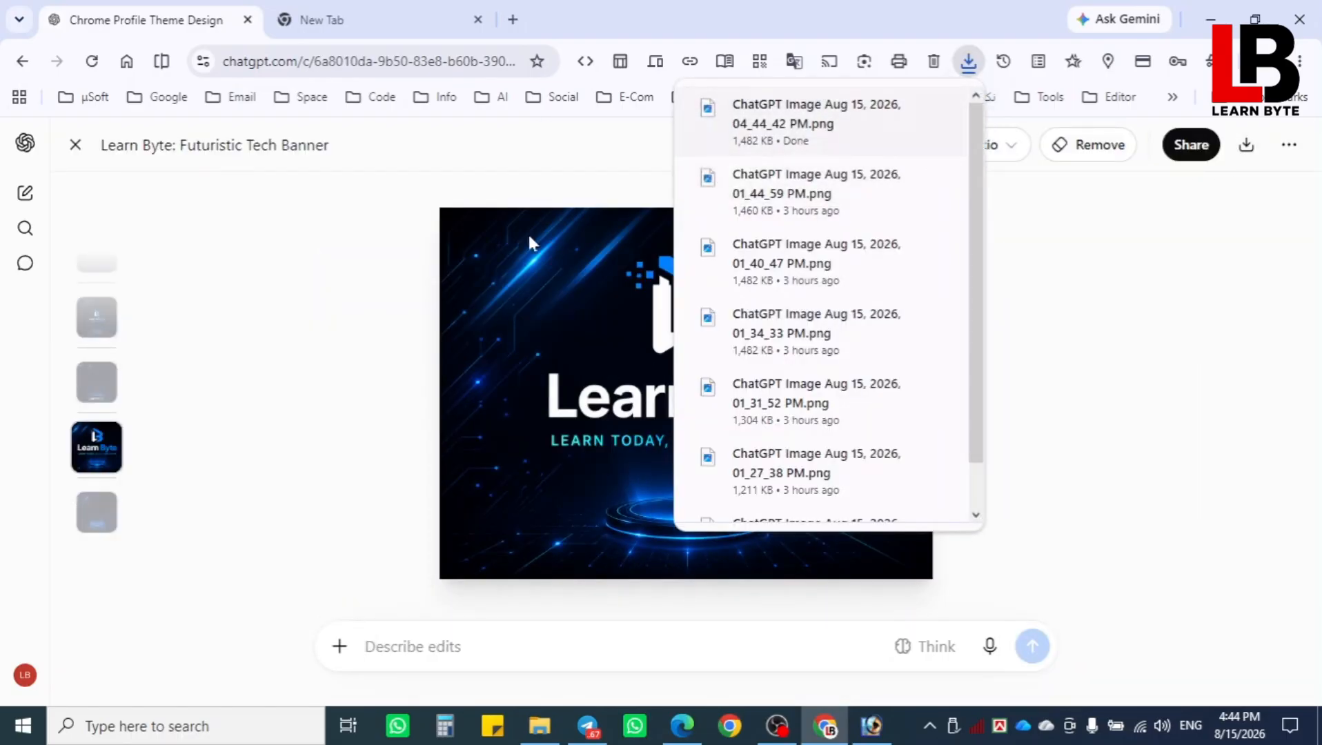
# Step: Upload ChatGPT Image Aug 15, 2026, 04_44_42 PM.png from Downloads as the new tab background and close the customization options
pyautogui.click(324, 19)
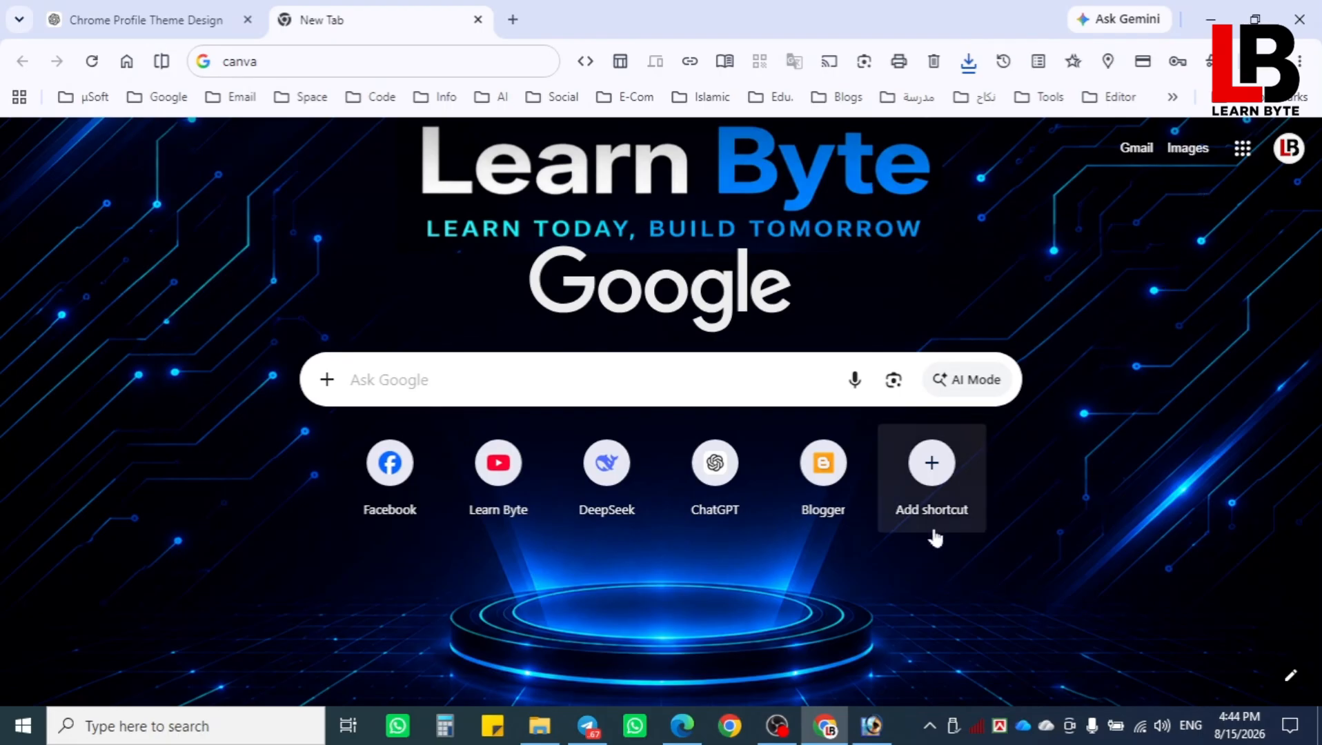
pyautogui.click(1290, 675)
pyautogui.click(1204, 318)
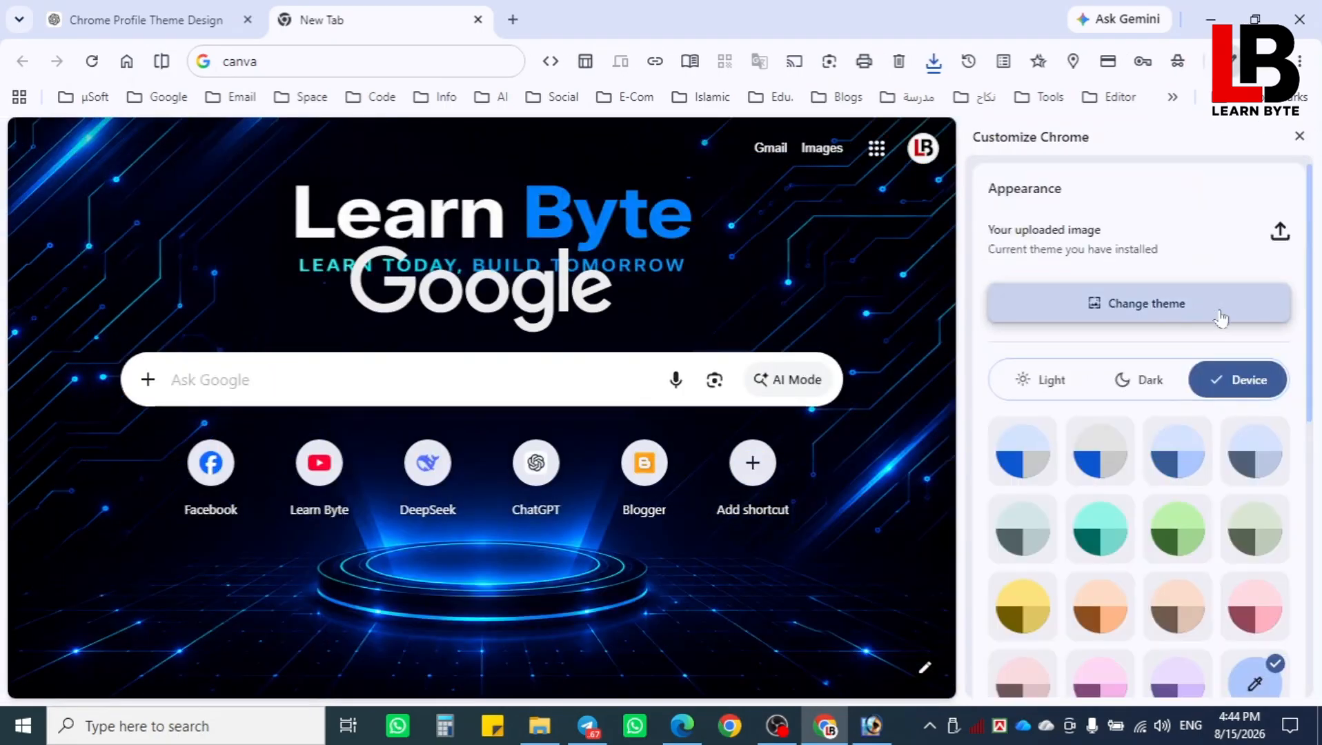
pyautogui.click(1204, 317)
pyautogui.click(366, 460)
pyautogui.click(632, 485)
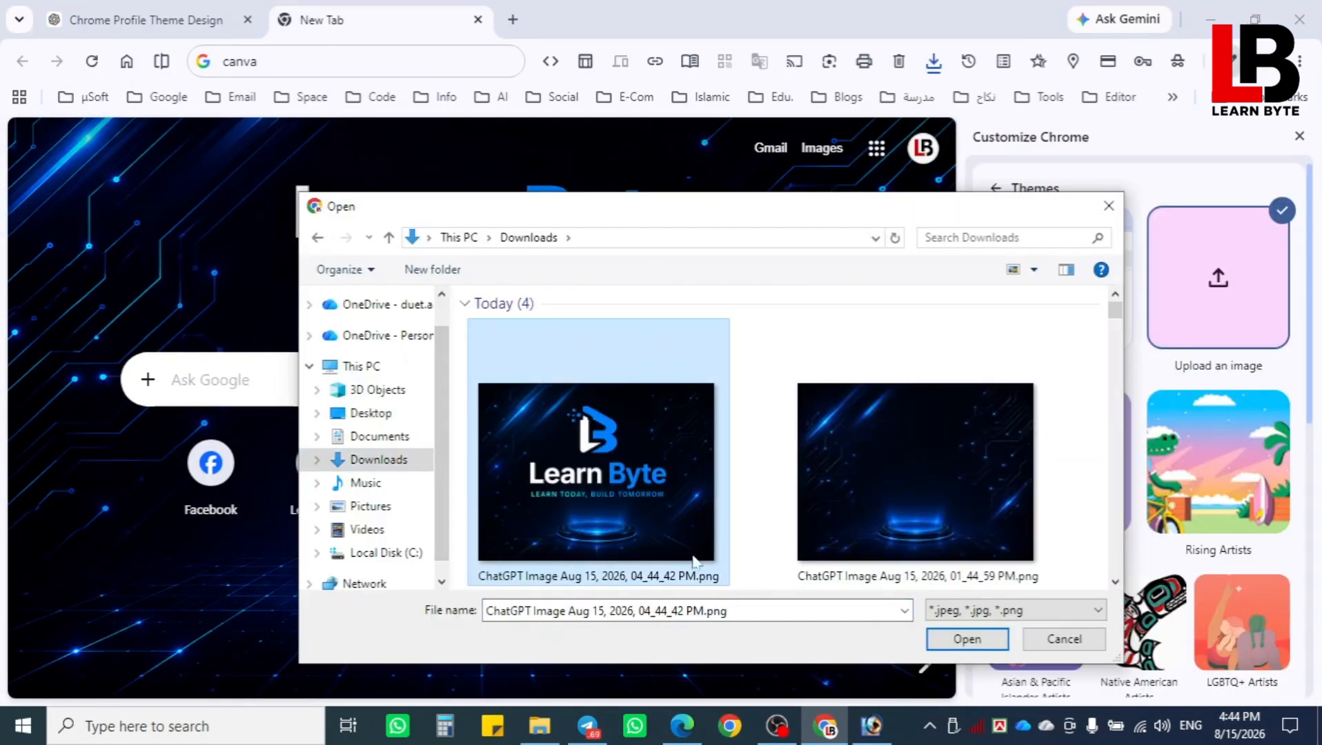
pyautogui.click(930, 645)
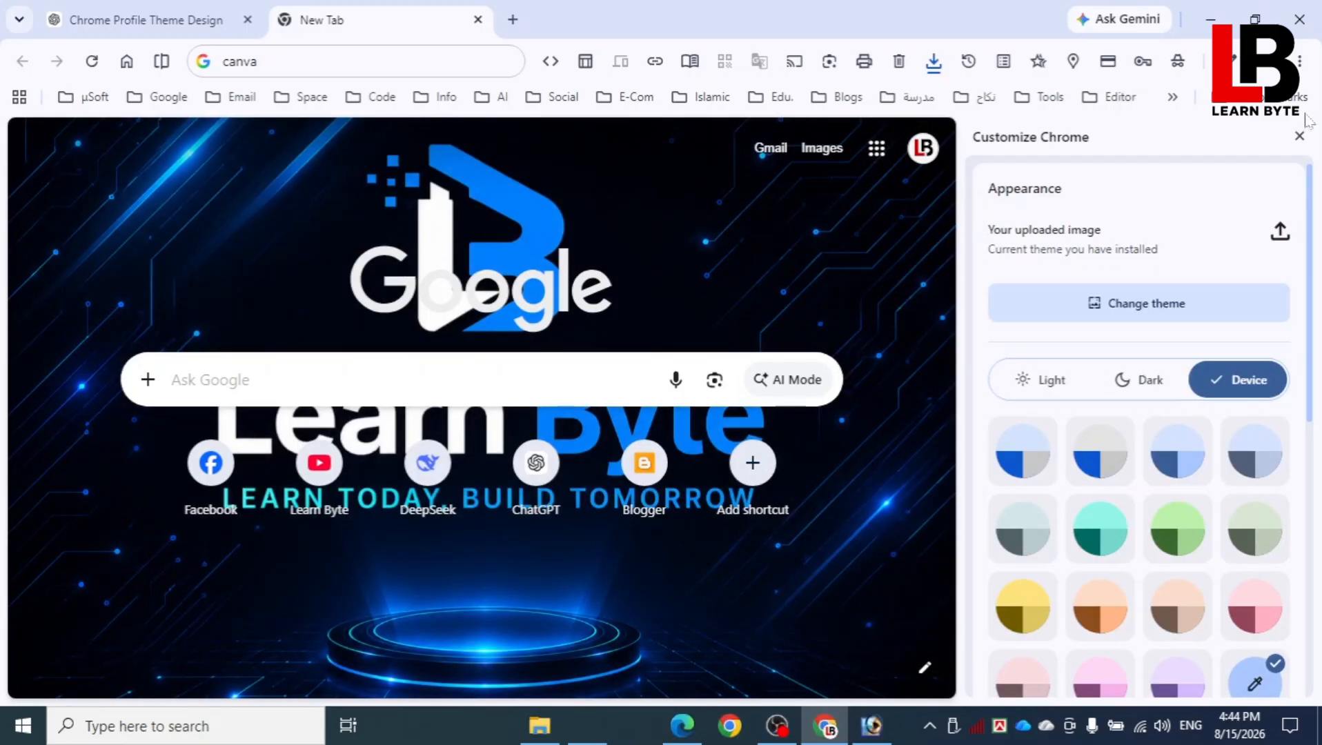
pyautogui.click(1300, 135)
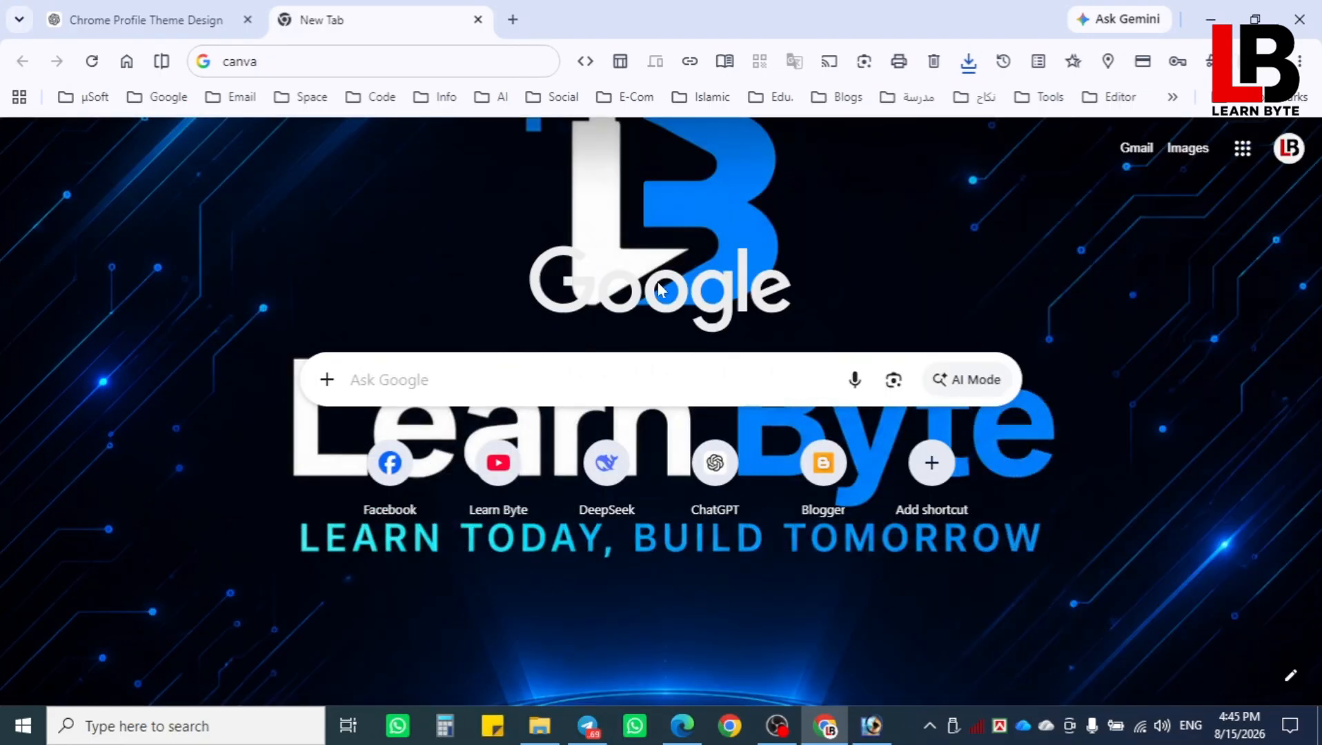
# Step: Ask ChatGPT to design a new picture for the Google Chrome theme without logo and text, keeping the background unchanged
pyautogui.click(169, 15)
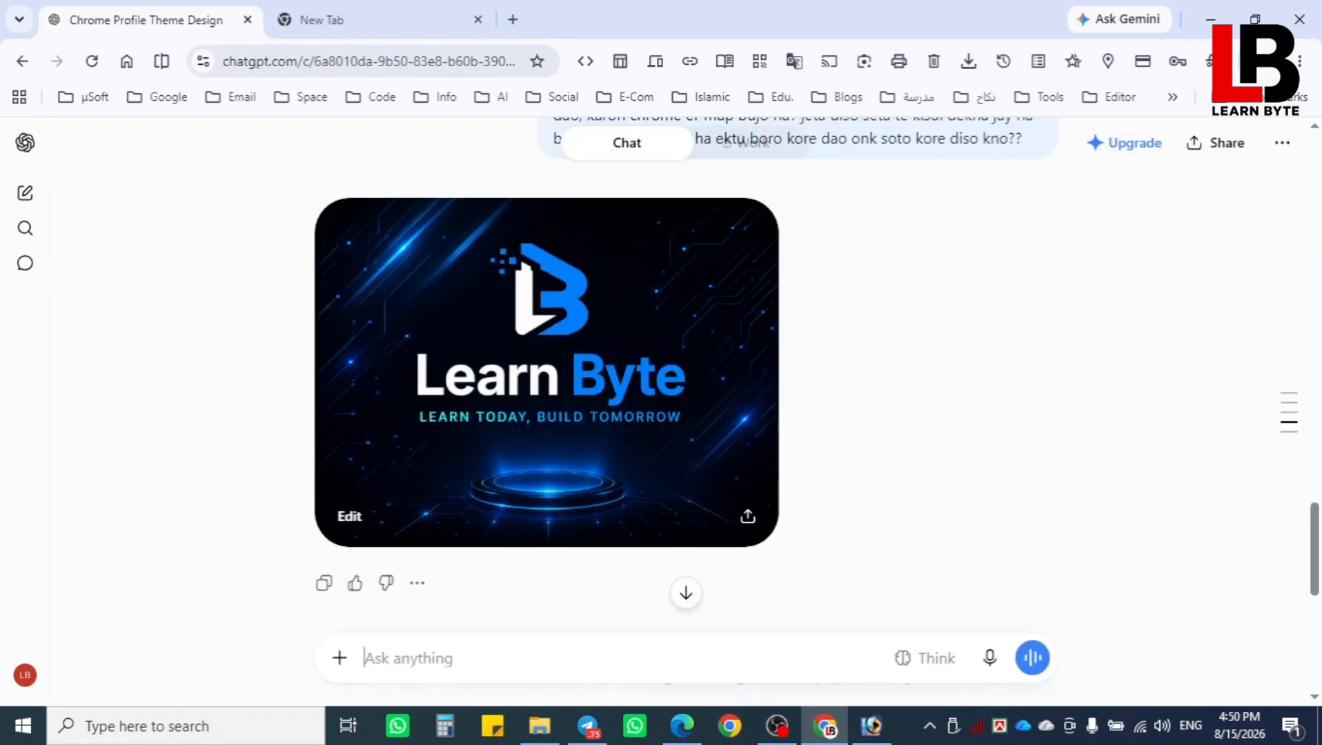
pyautogui.write('make')
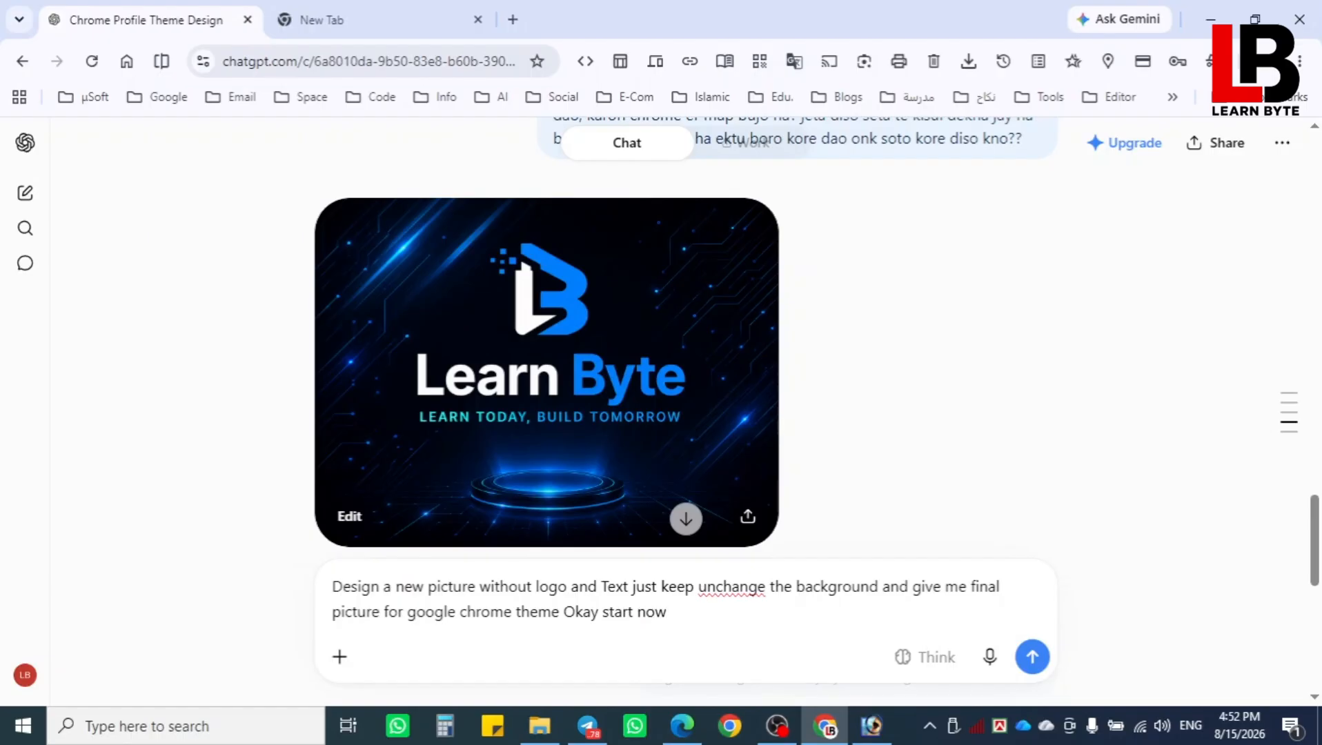
pyautogui.press('Return')
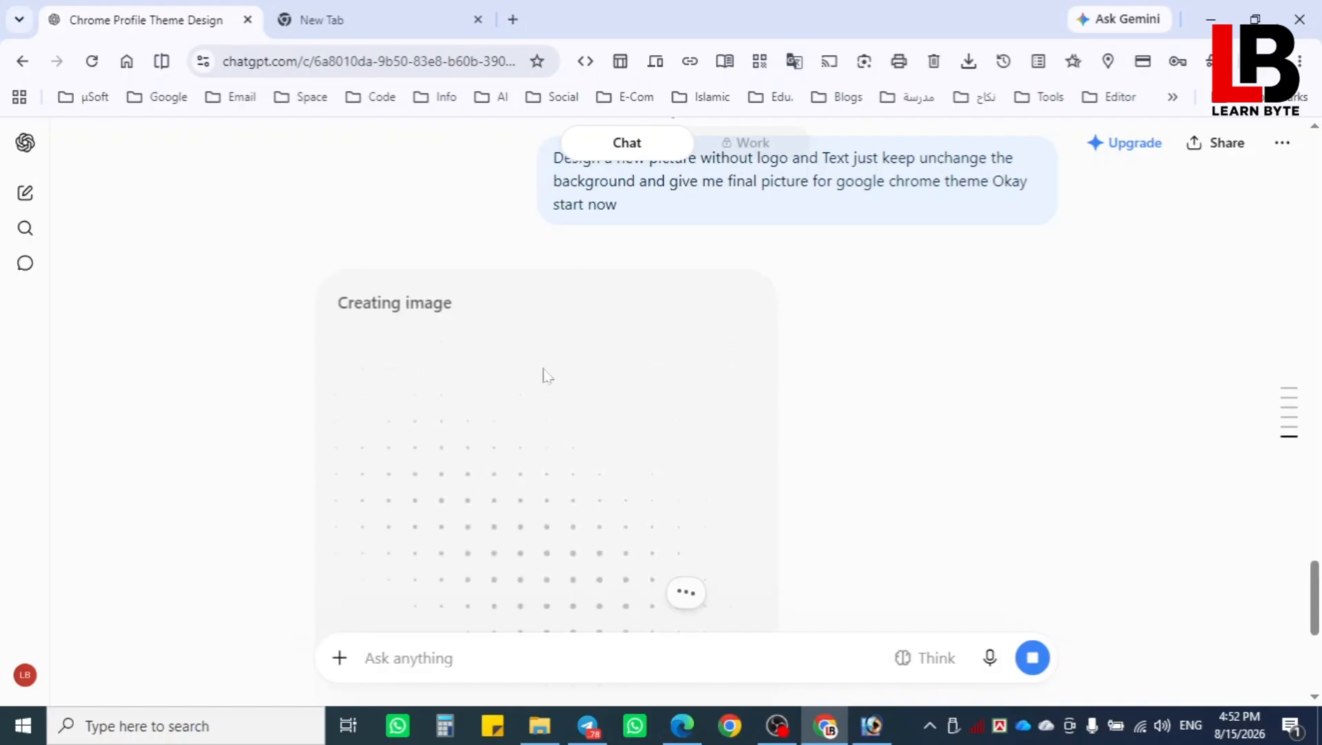
# Step: Open the newly generated background picture without logo and text, download it, and close the image view
pyautogui.scroll(-4, 724, 442)
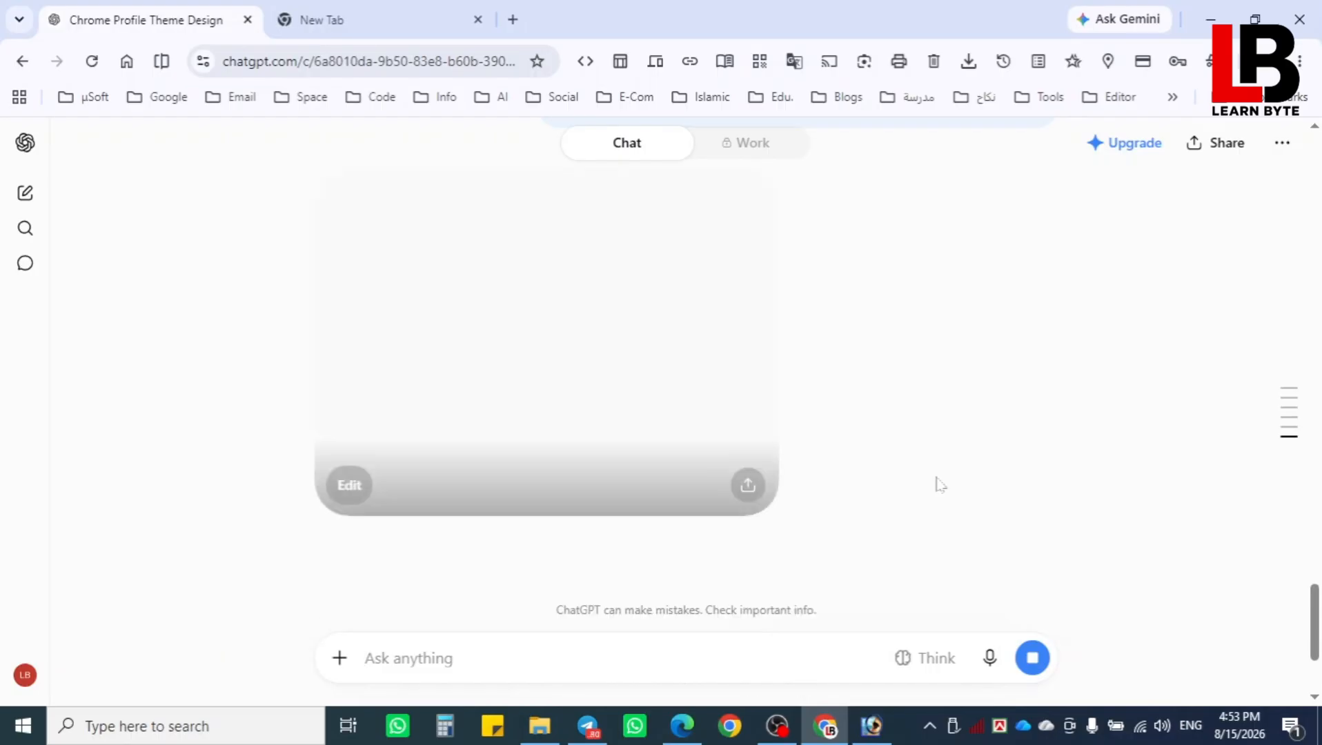
pyautogui.scroll(2, 994, 480)
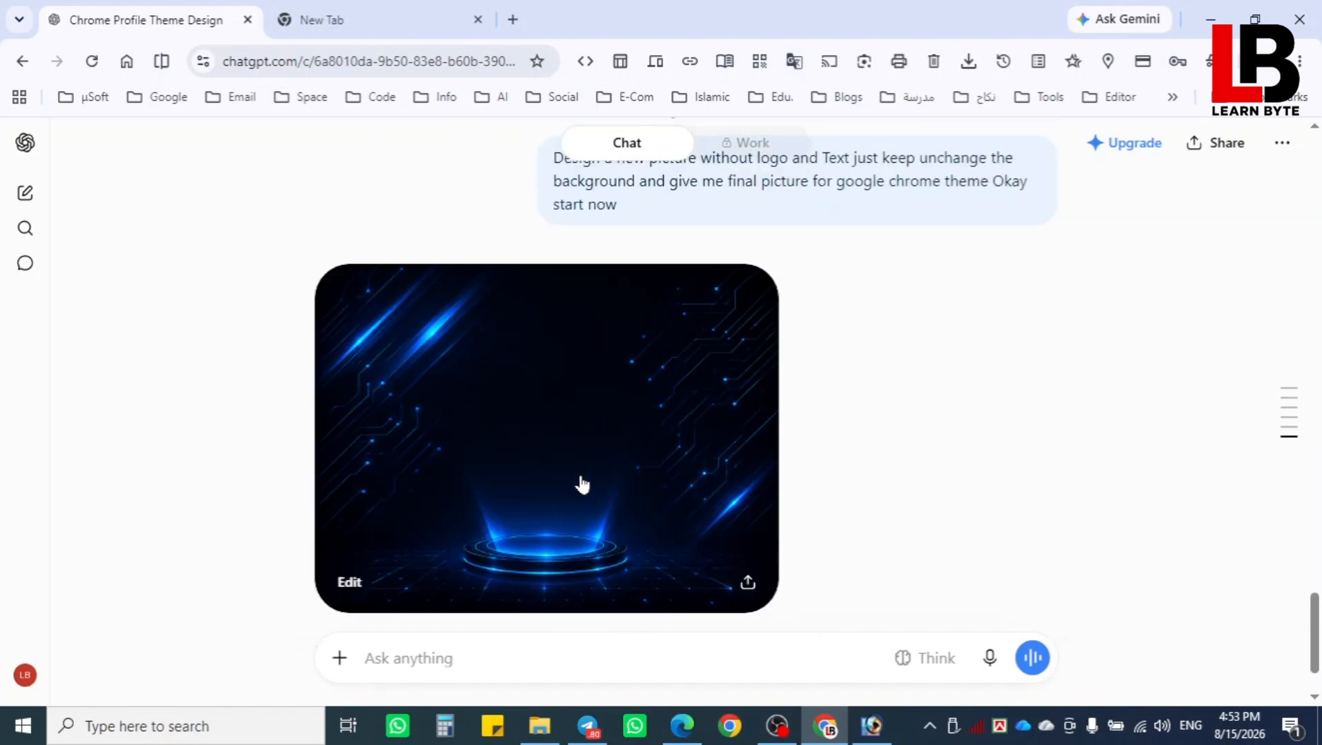
pyautogui.click(762, 415)
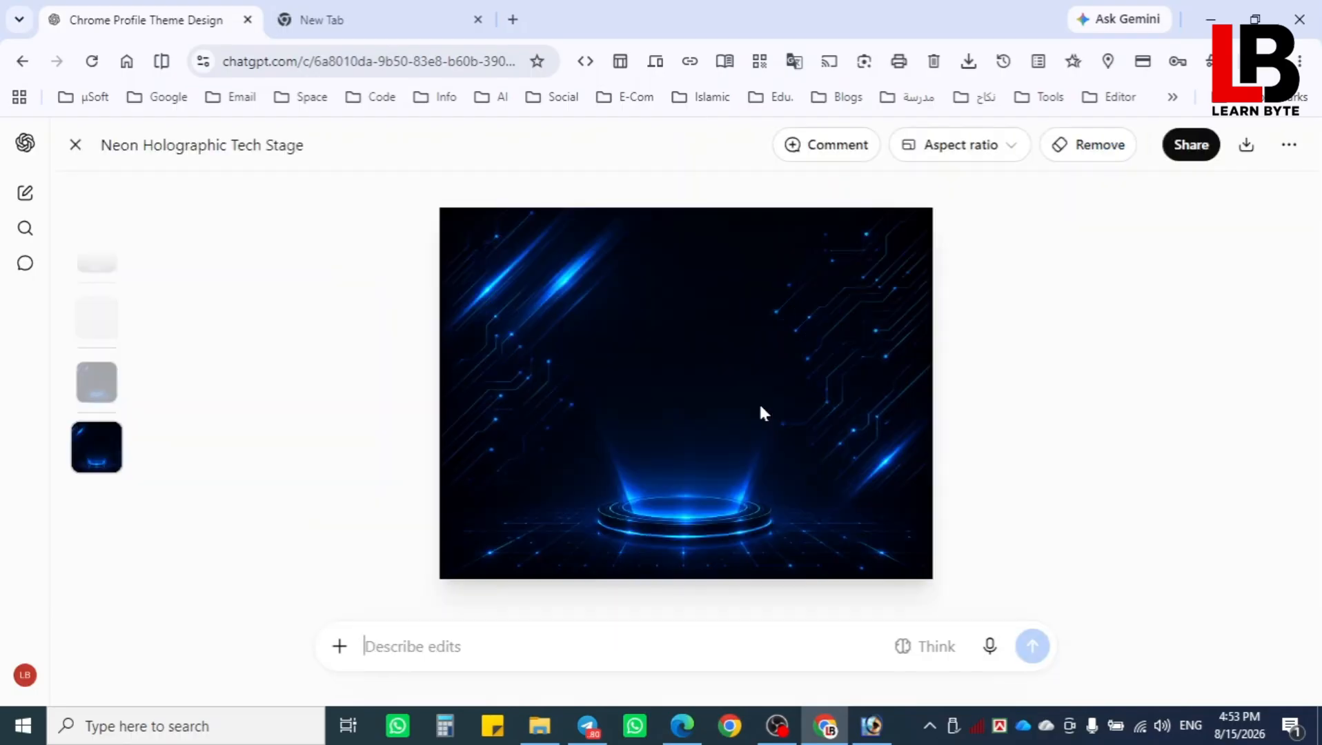
pyautogui.click(1246, 147)
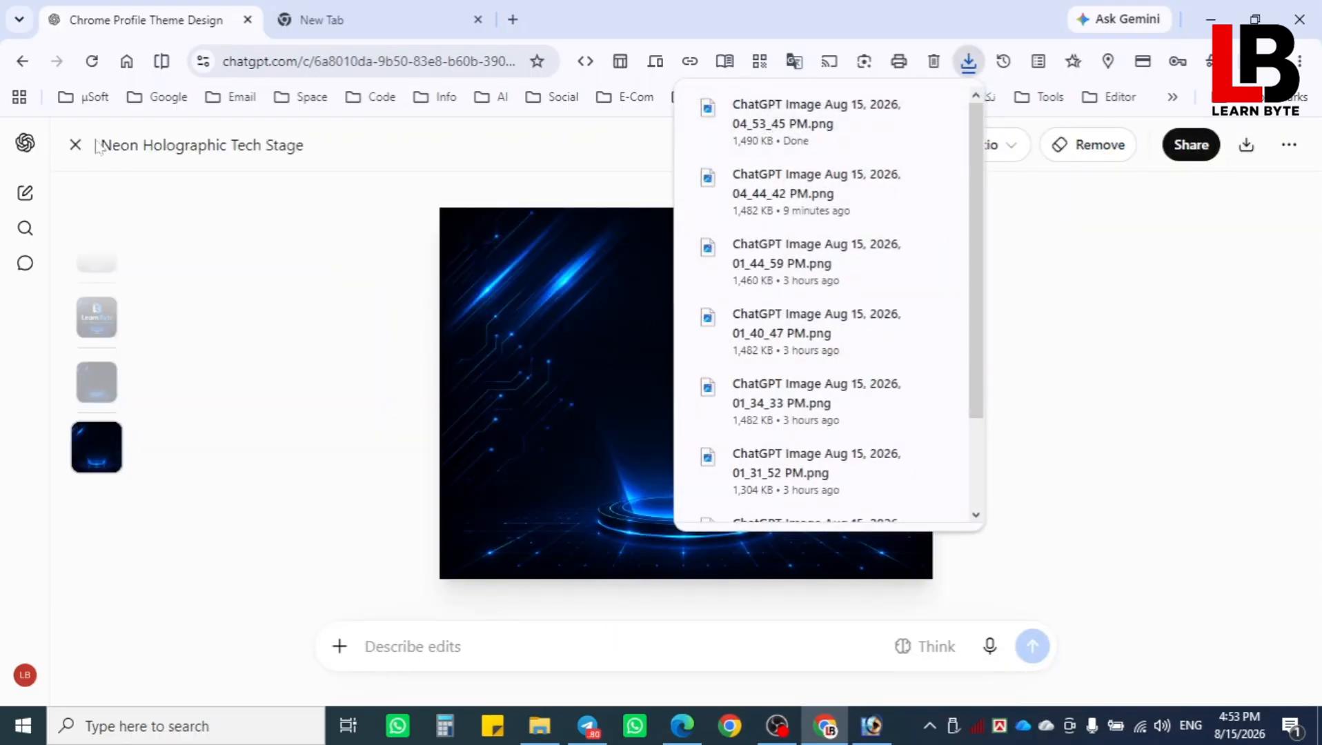
pyautogui.press('Escape')
pyautogui.click(75, 145)
# Step: Return to the new tab page and upload ChatGPT Image Aug 15, 2026, 04_53_45 PM.png from Downloads as the theme background
pyautogui.hotkey('ctrl', 'Tab')
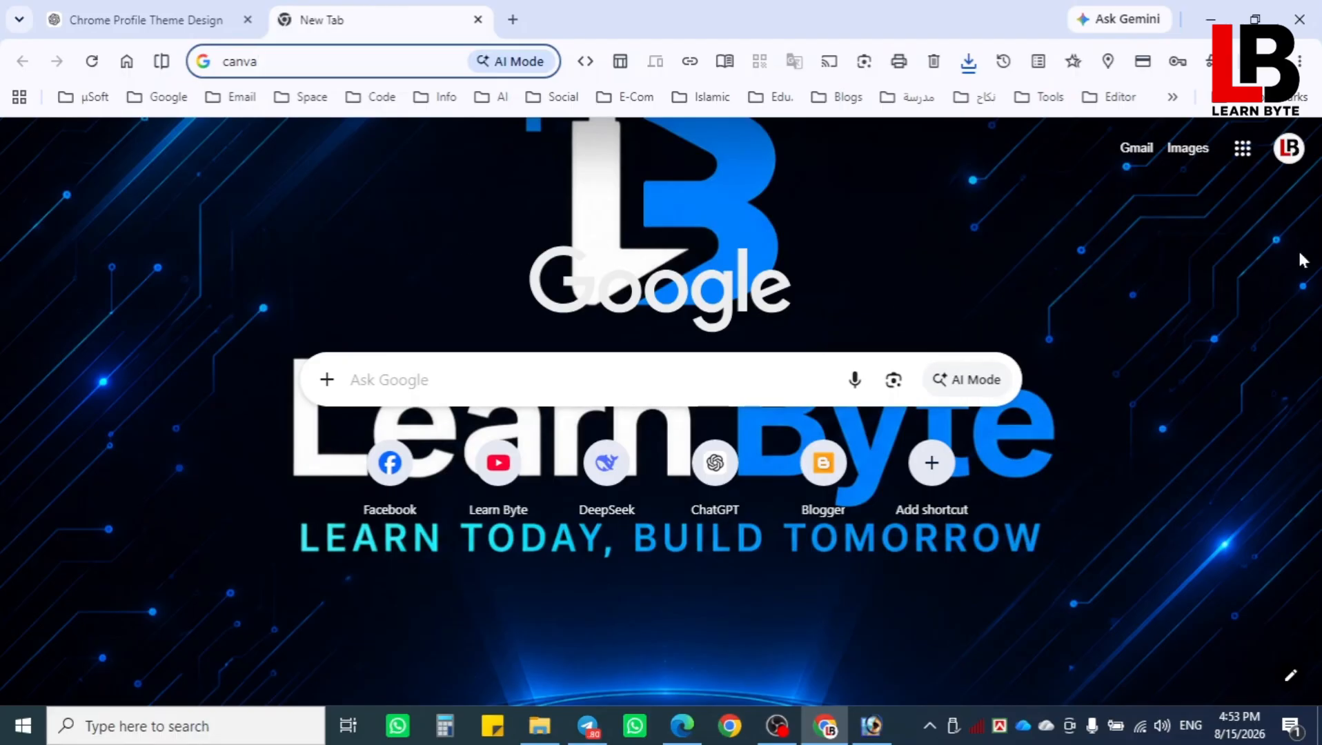
pyautogui.click(1292, 681)
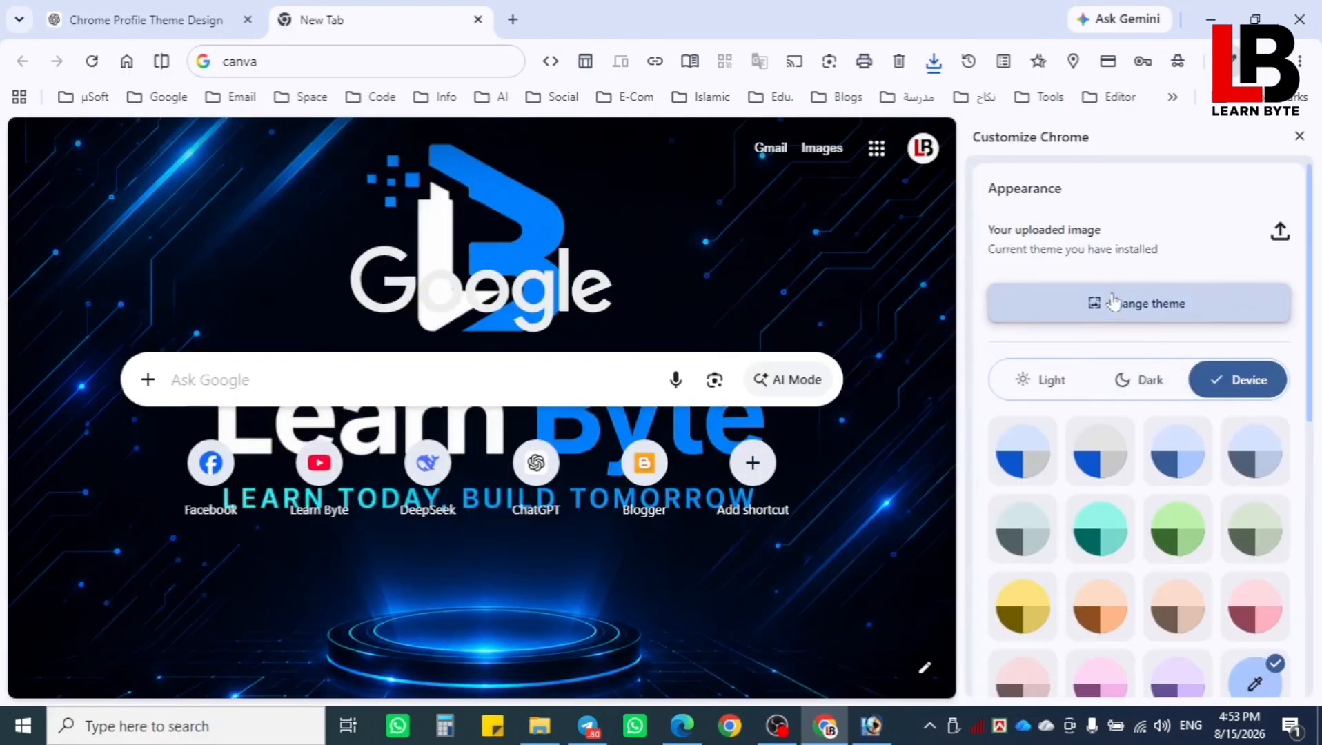
pyautogui.click(1151, 309)
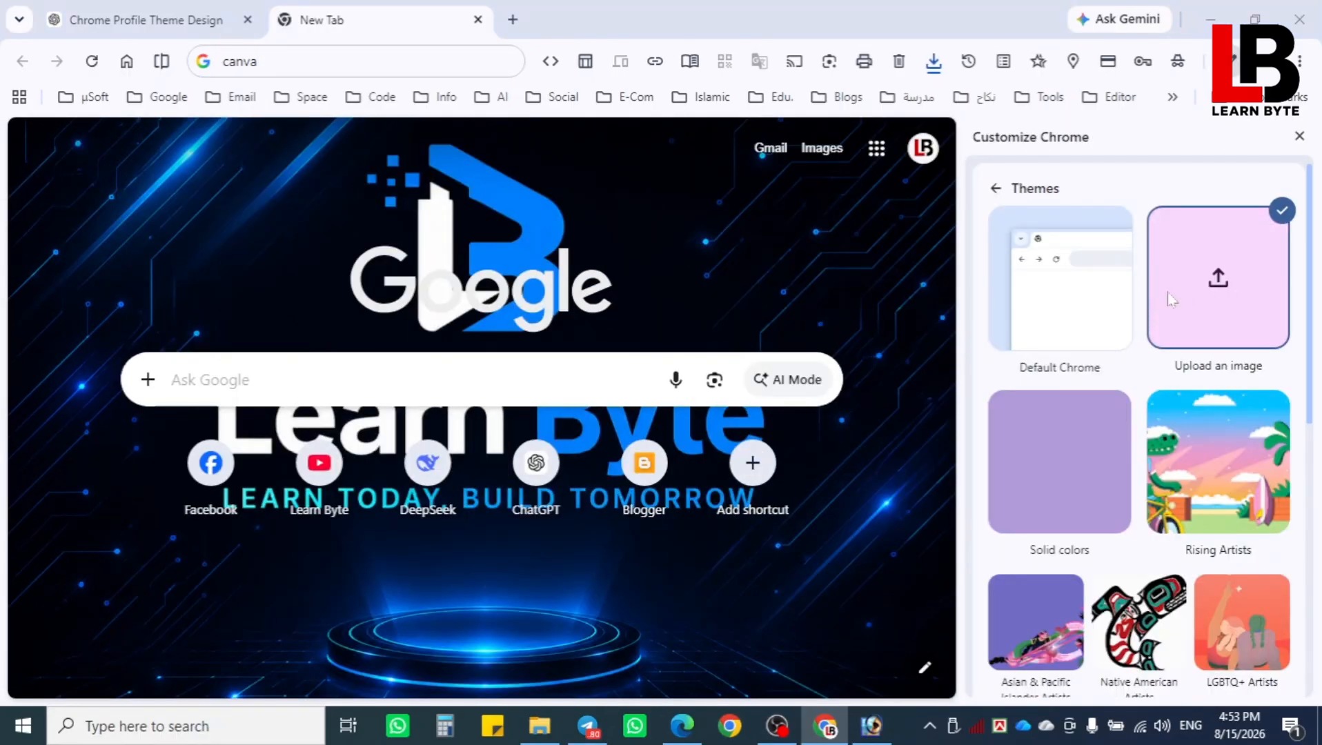
pyautogui.click(1171, 295)
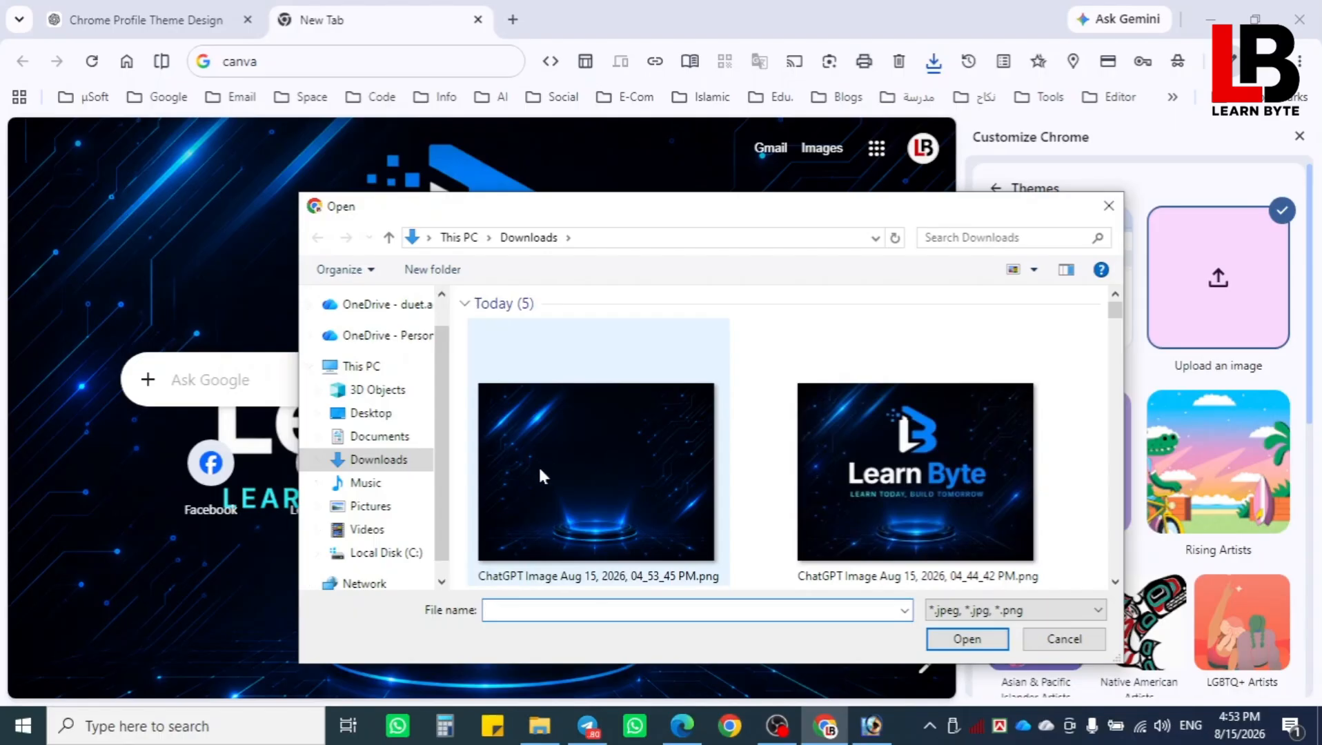
pyautogui.click(621, 483)
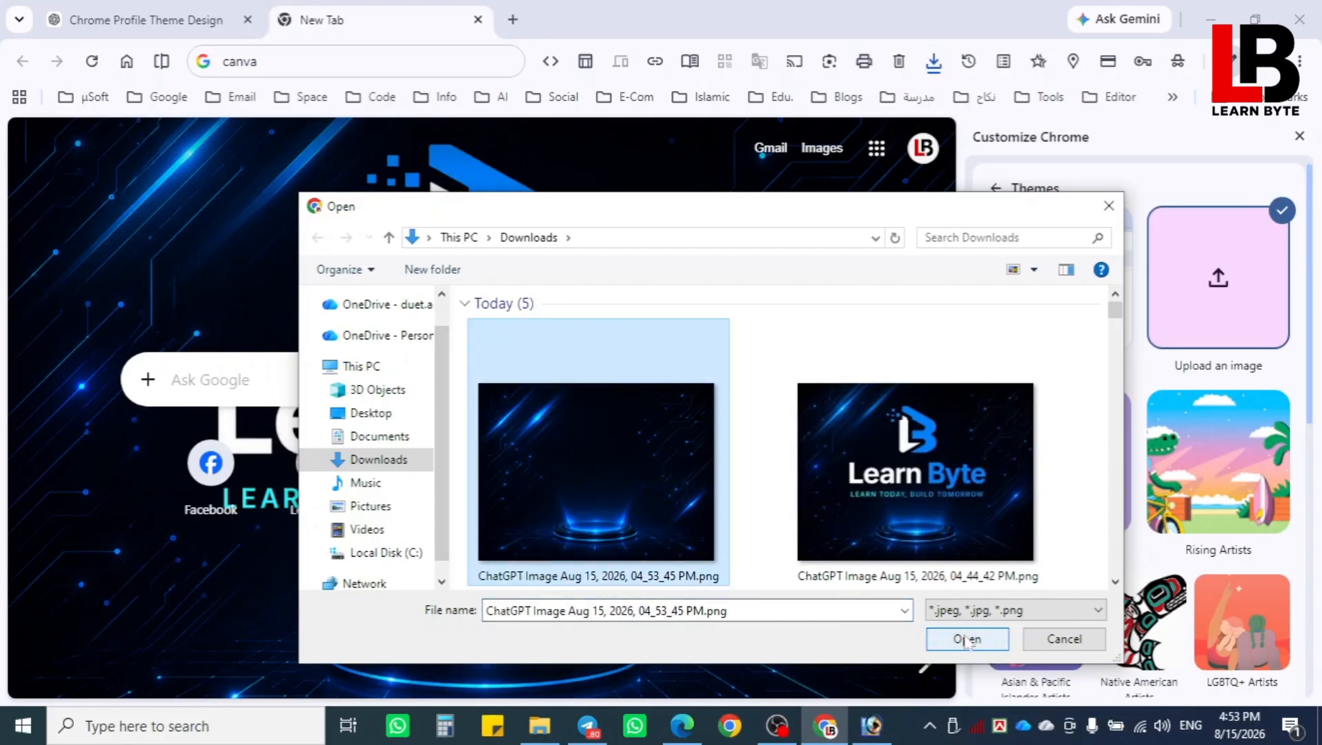
pyautogui.click(967, 639)
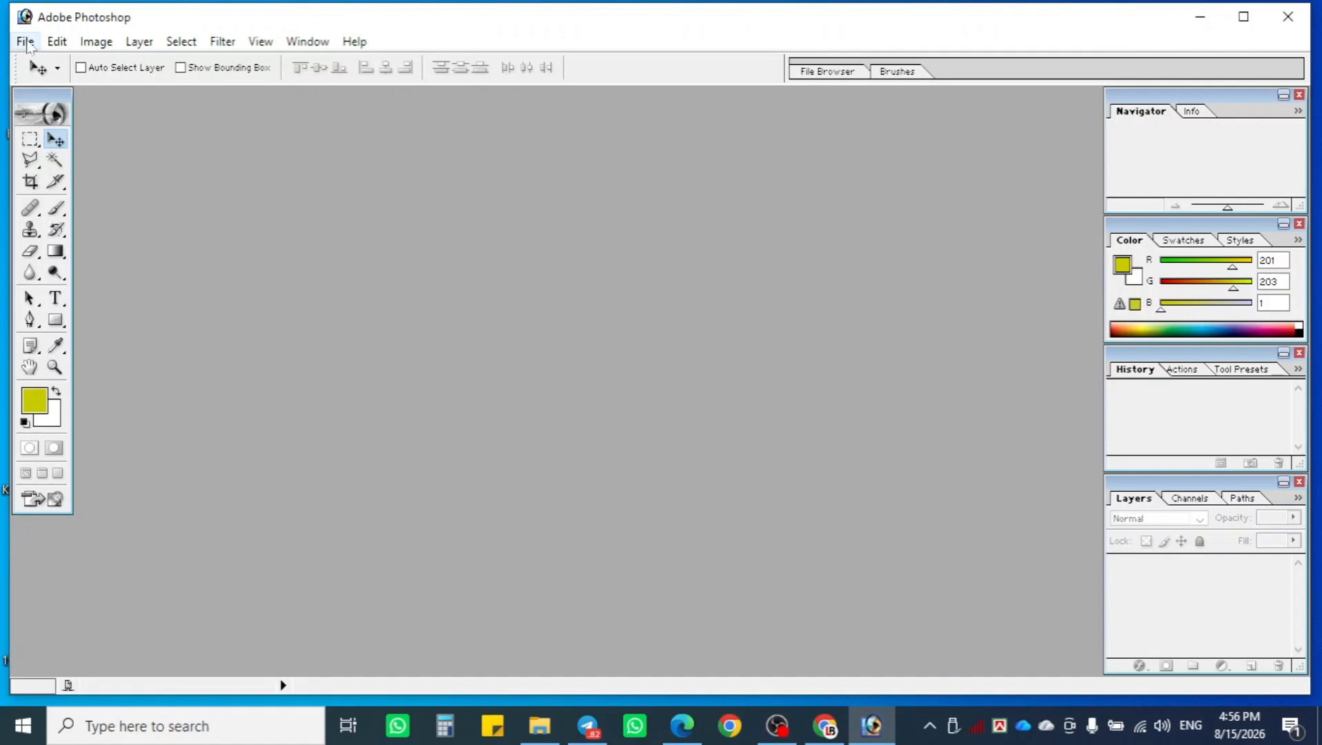
# Step: In Adobe Photoshop, create a new document named theme, 1920 x 1080 pixels at 72 pixels/inch, RGB Color, with White contents
pyautogui.hotkey('ctrl', 'n')
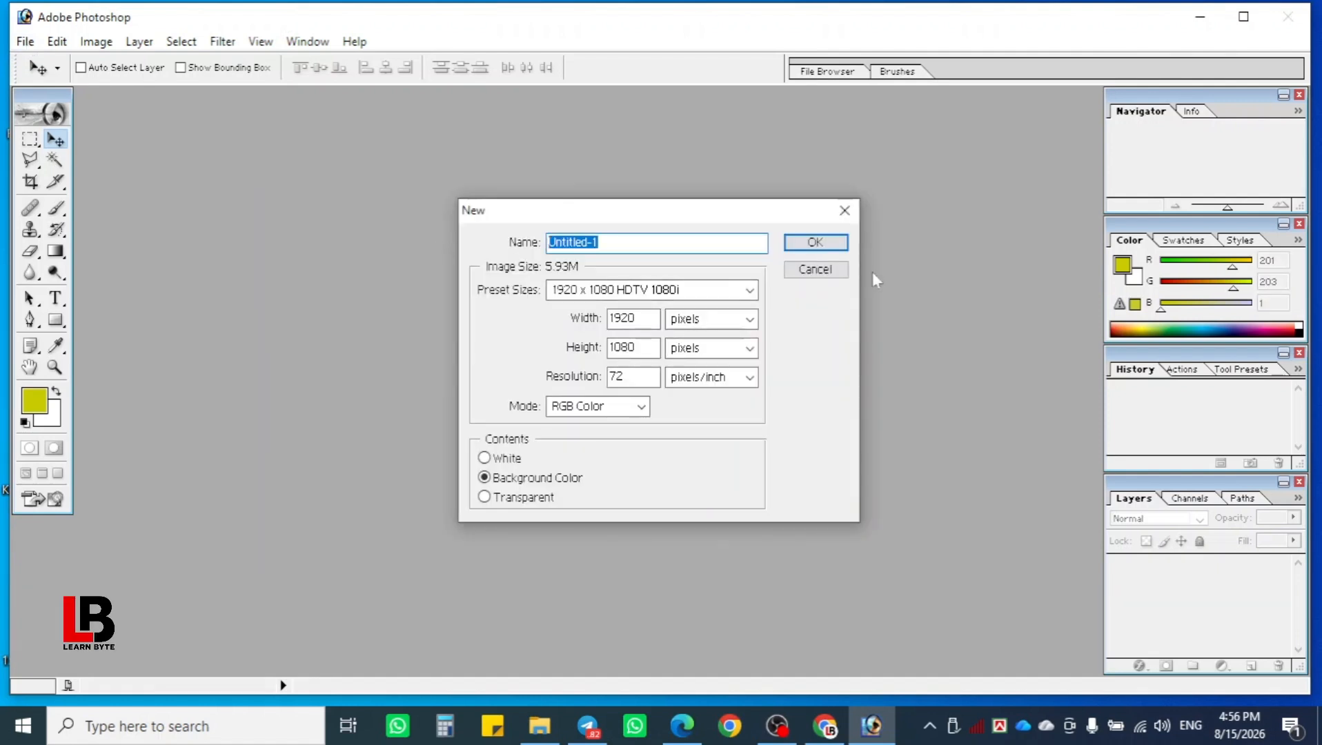
pyautogui.write('theme')
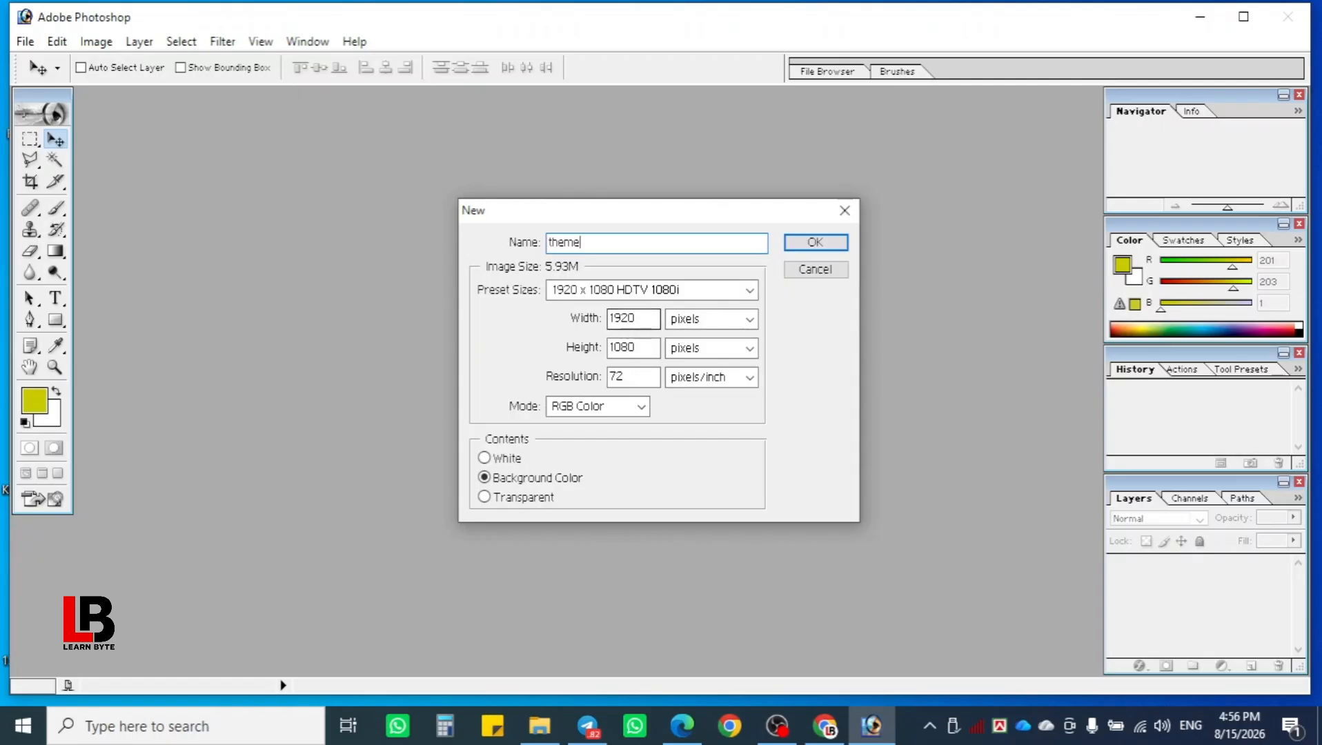
pyautogui.click(633, 318)
pyautogui.press('Tab')
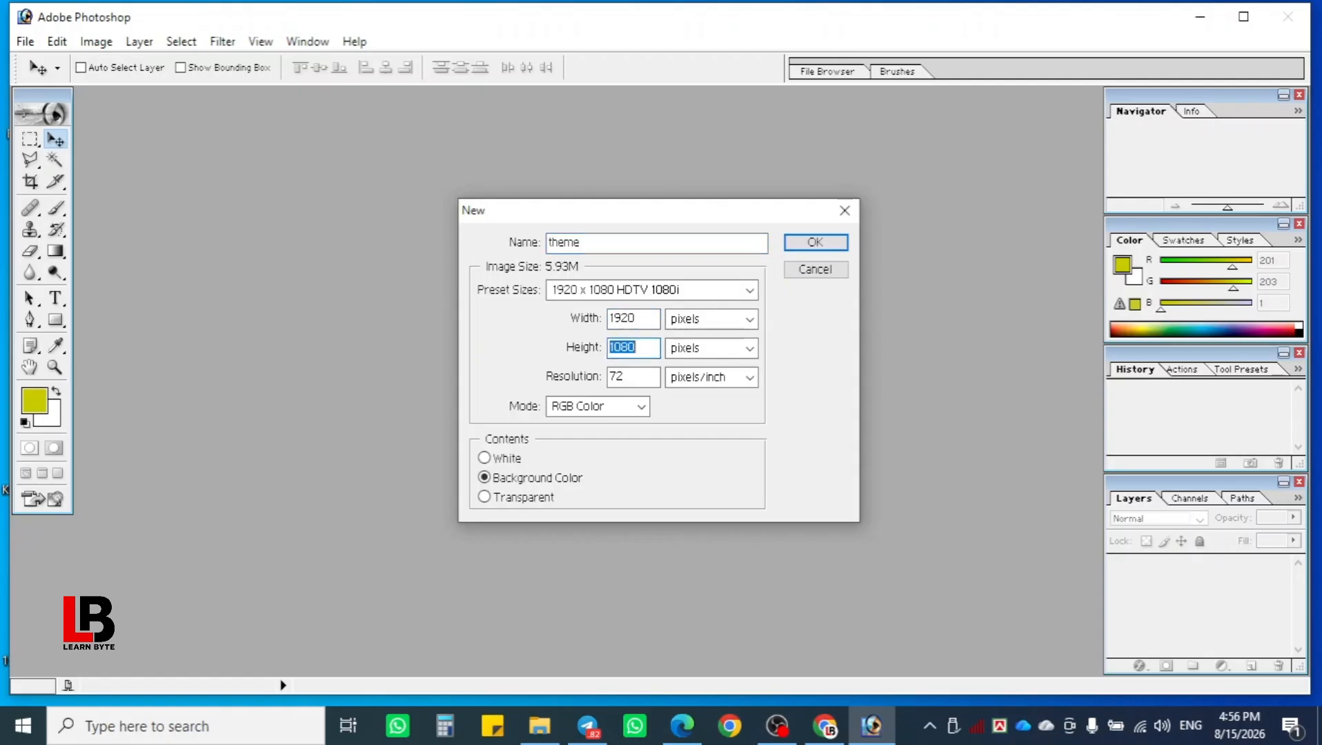
pyautogui.click(659, 349)
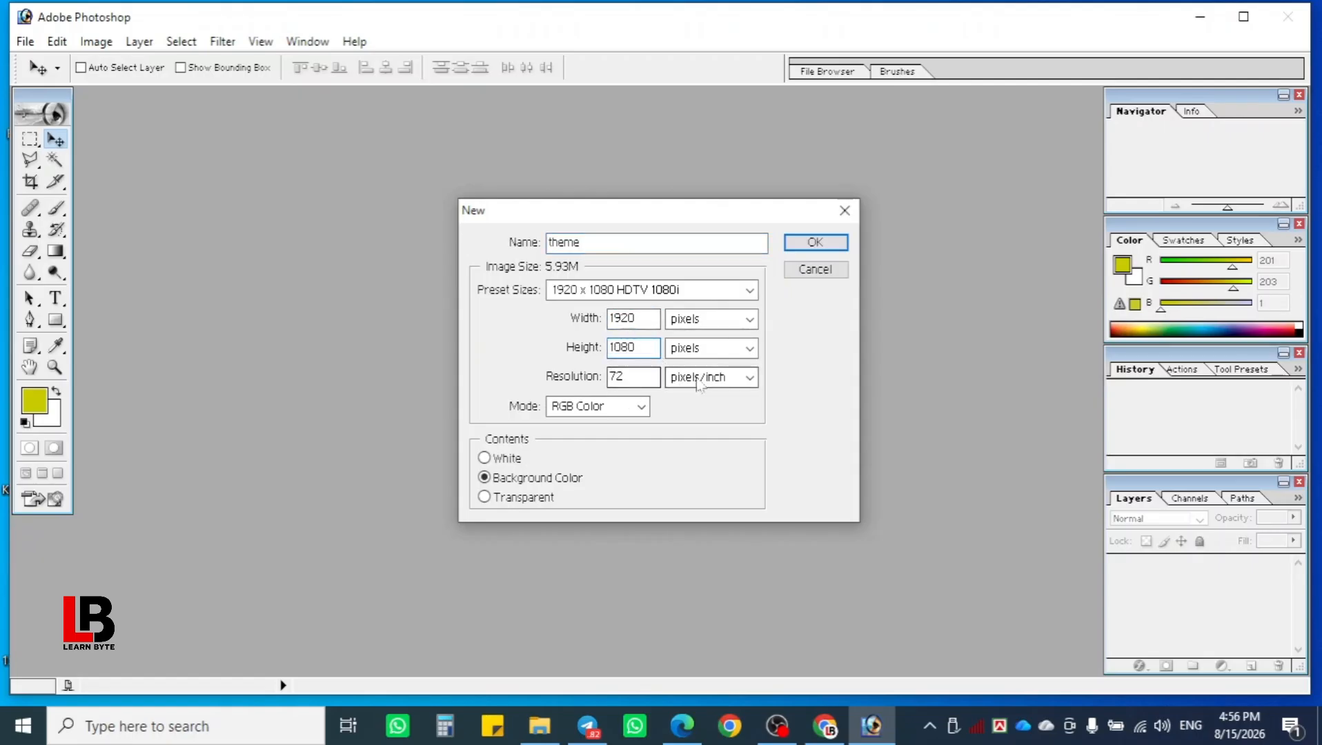
pyautogui.click(510, 461)
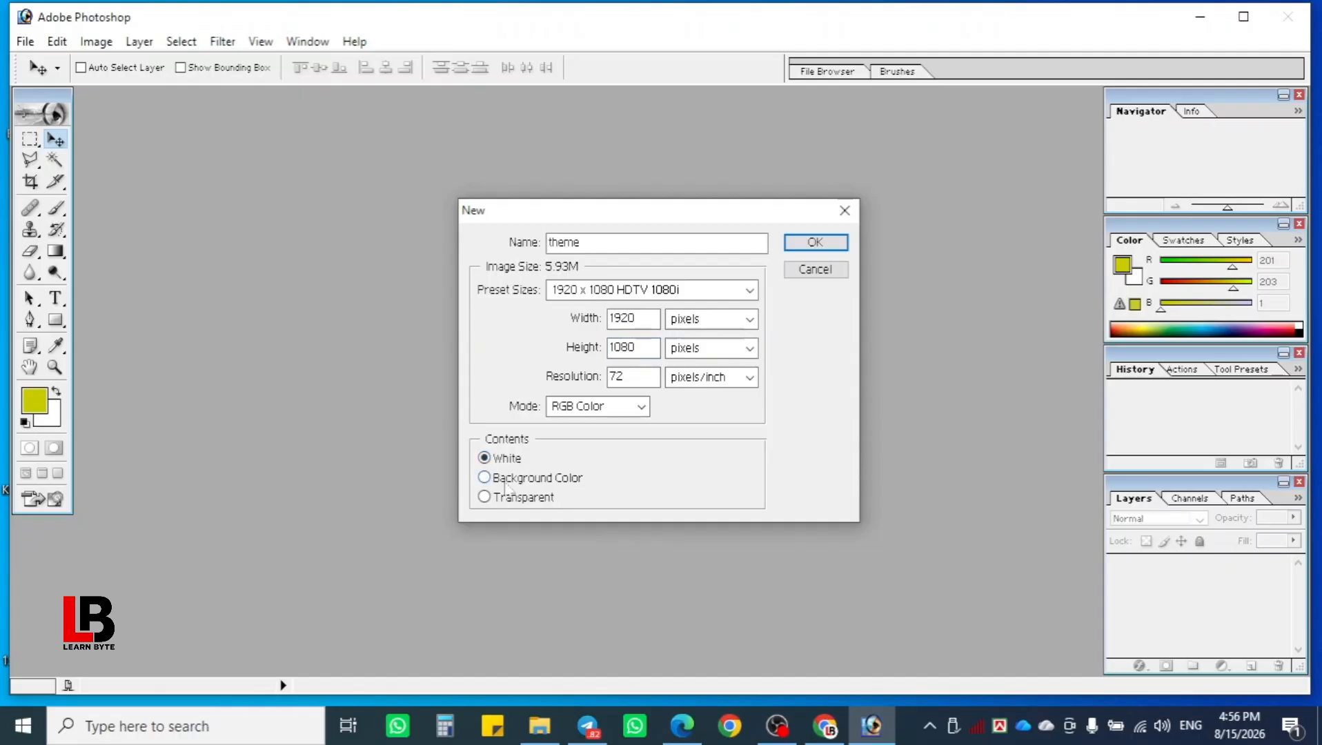
pyautogui.click(817, 242)
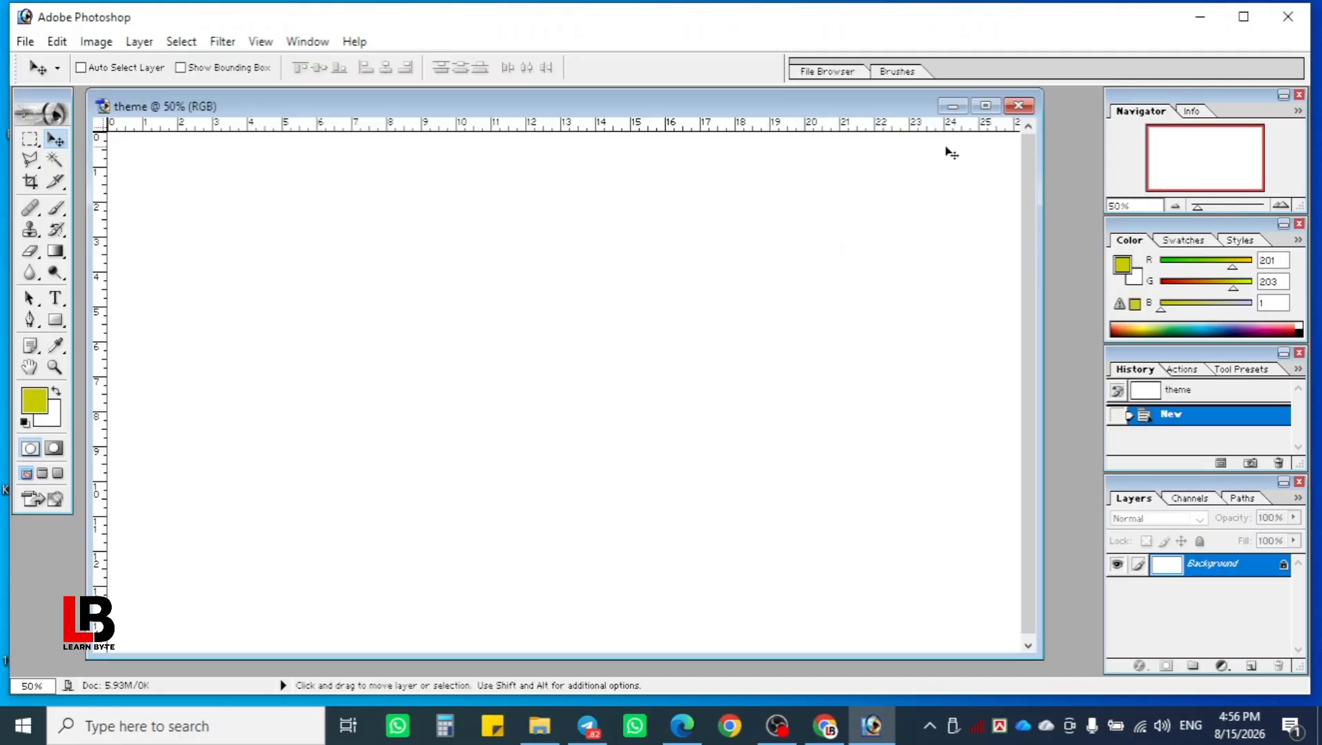
# Step: Open ChatGPT Image Aug 15, 2026, 04_53_45 PM.png from the Downloads folder and minimize its document window
pyautogui.click(1000, 101)
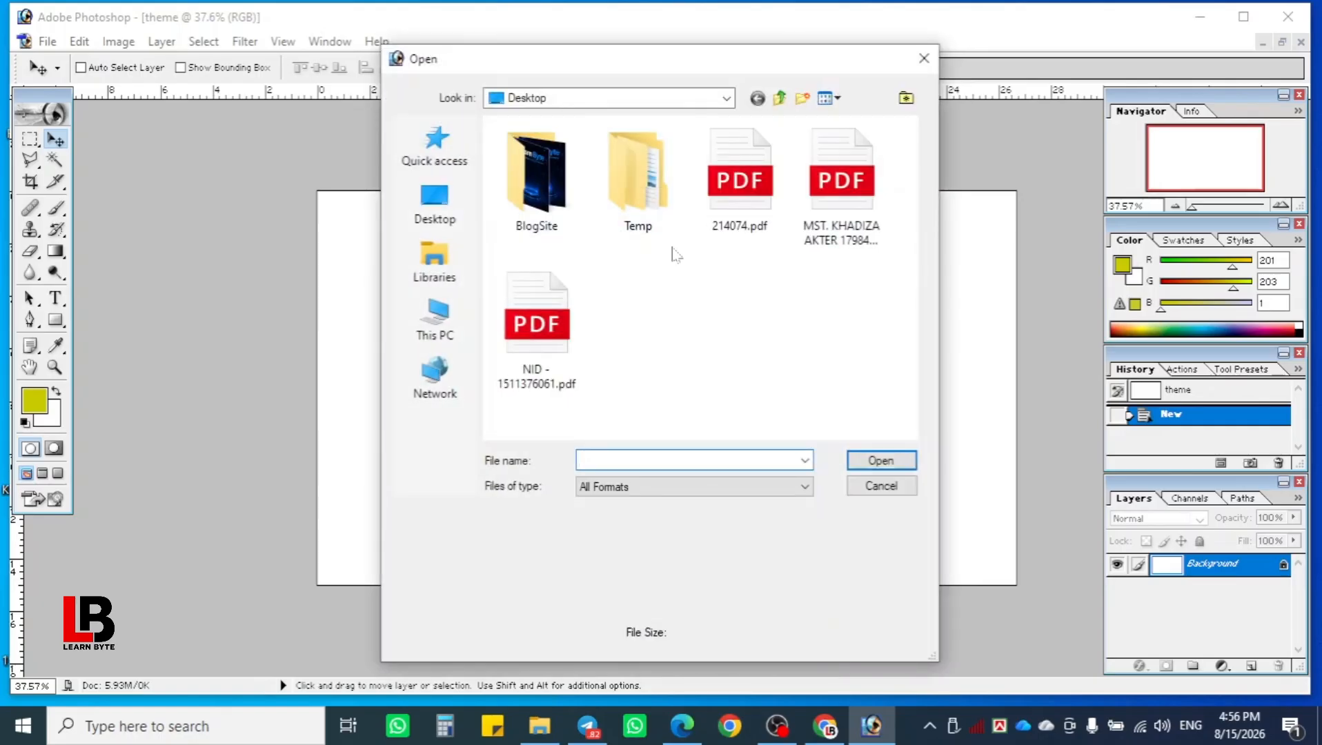
pyautogui.click(436, 316)
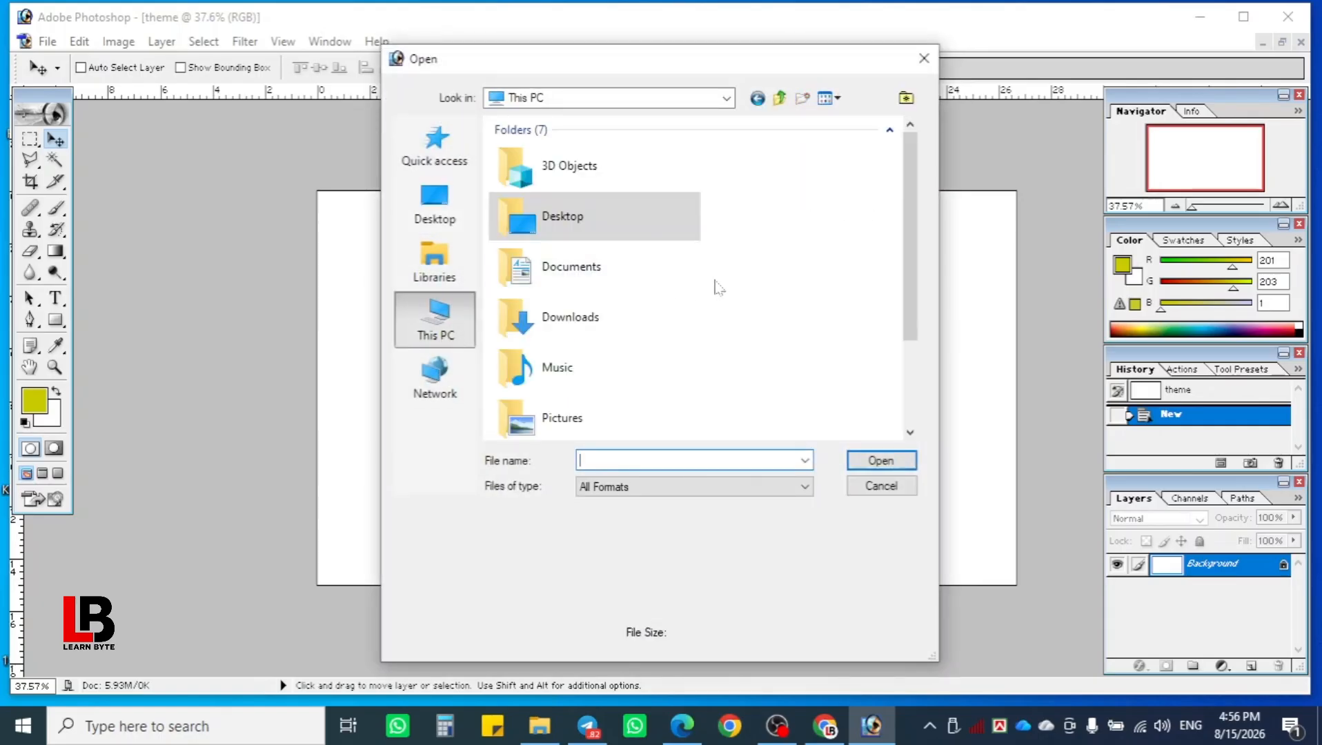
pyautogui.click(594, 323)
pyautogui.doubleClick(593, 323)
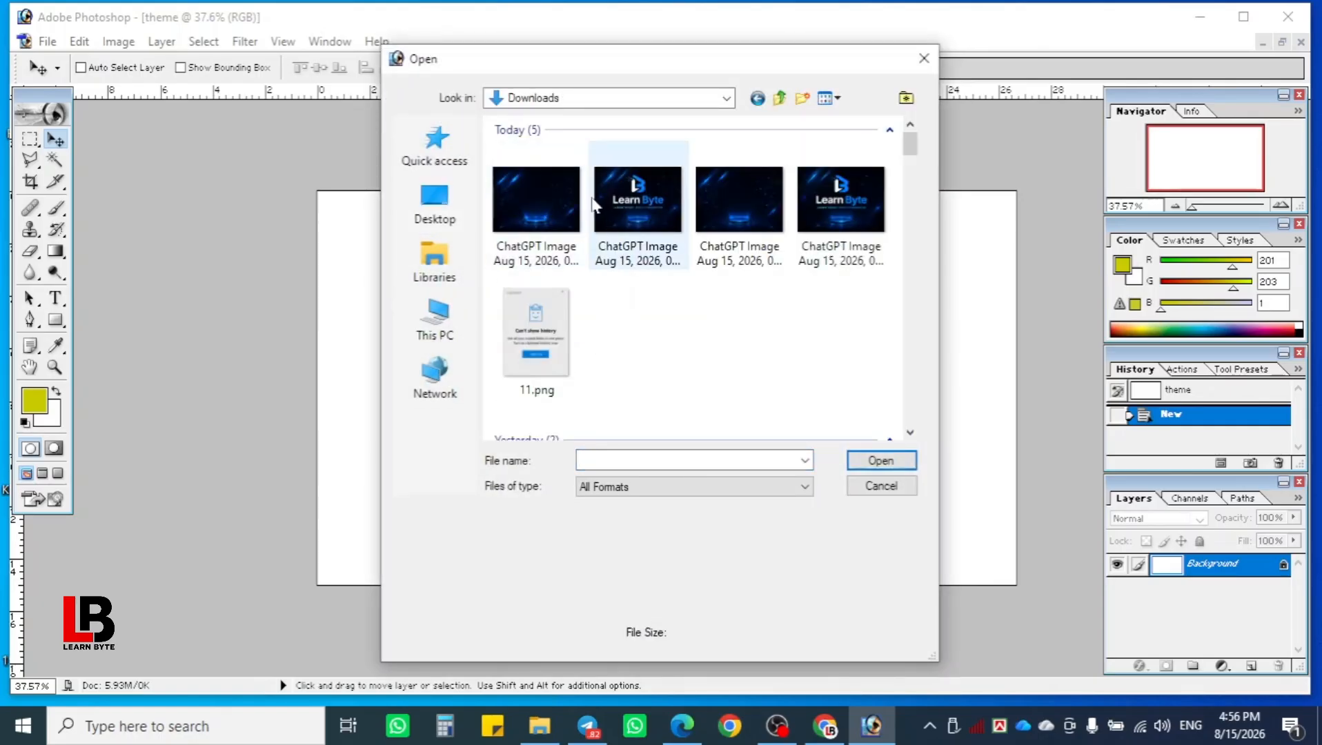
pyautogui.click(538, 204)
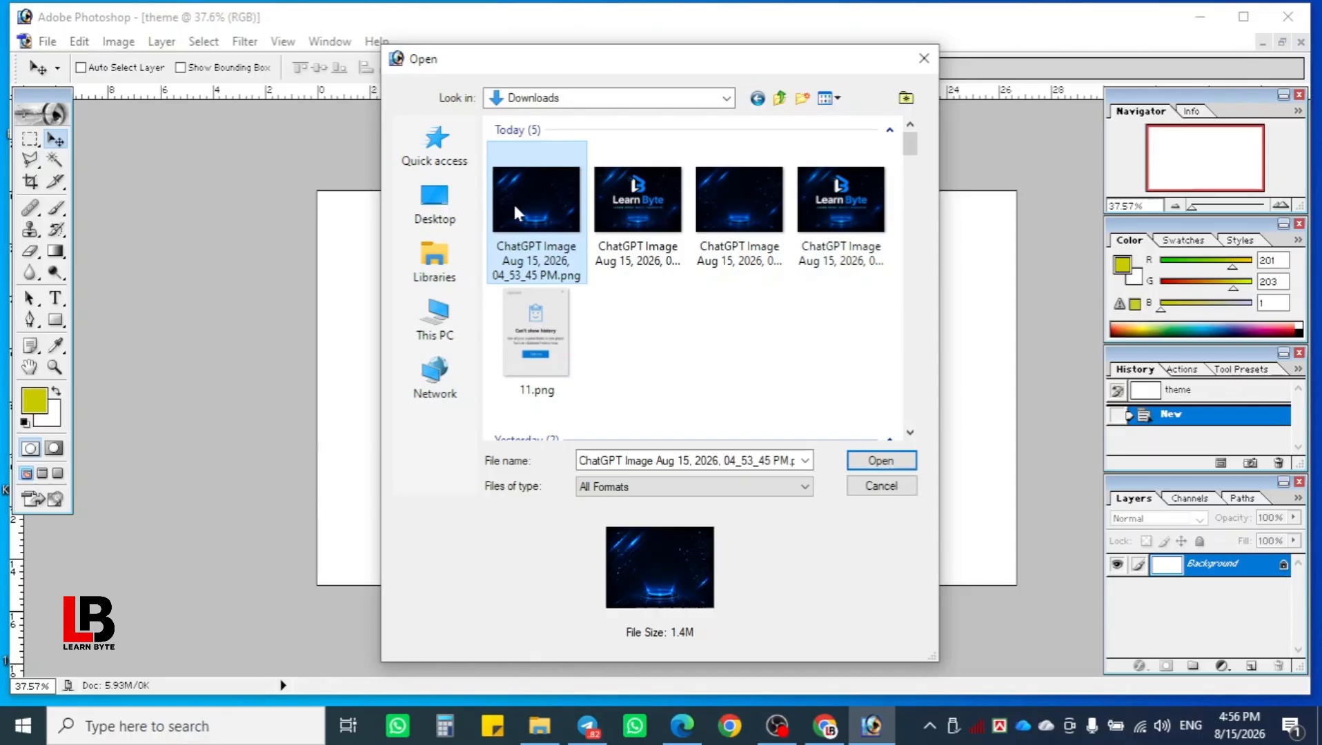
pyautogui.click(881, 461)
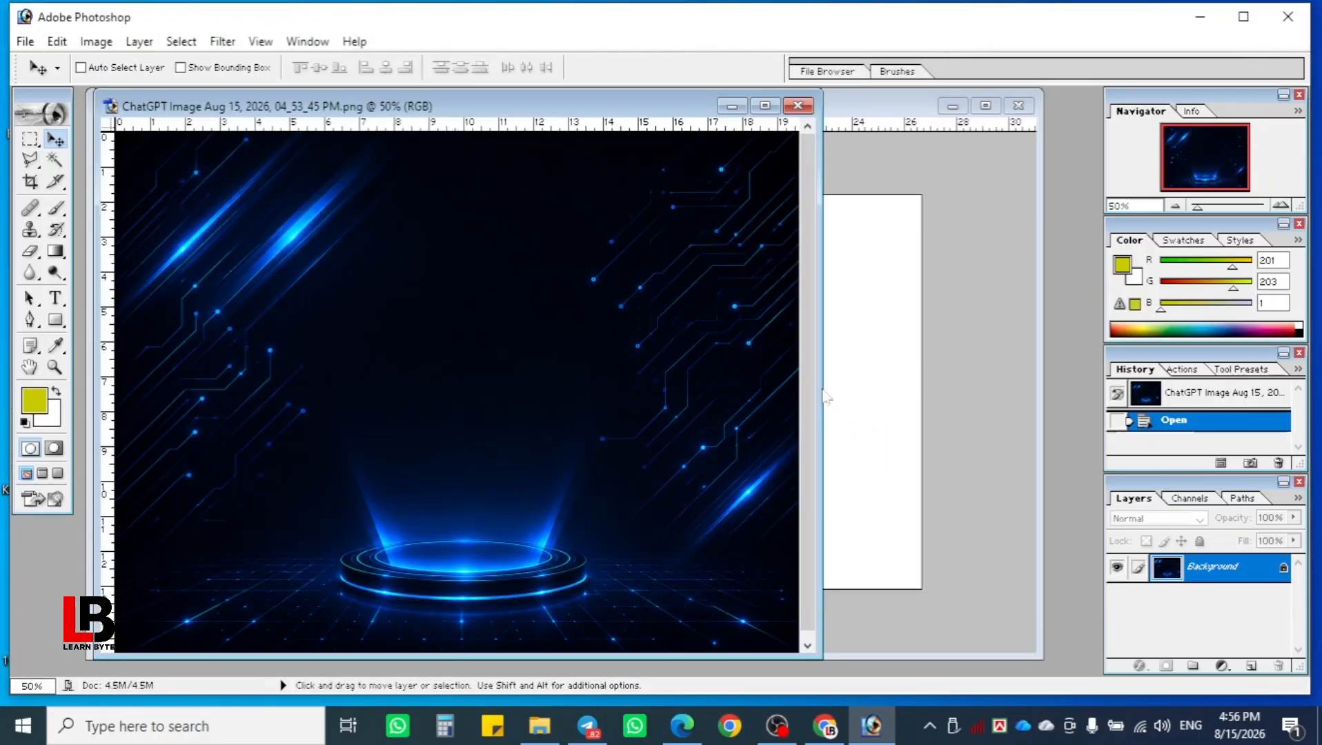
pyautogui.moveTo(560, 105); pyautogui.dragTo(647, 137)
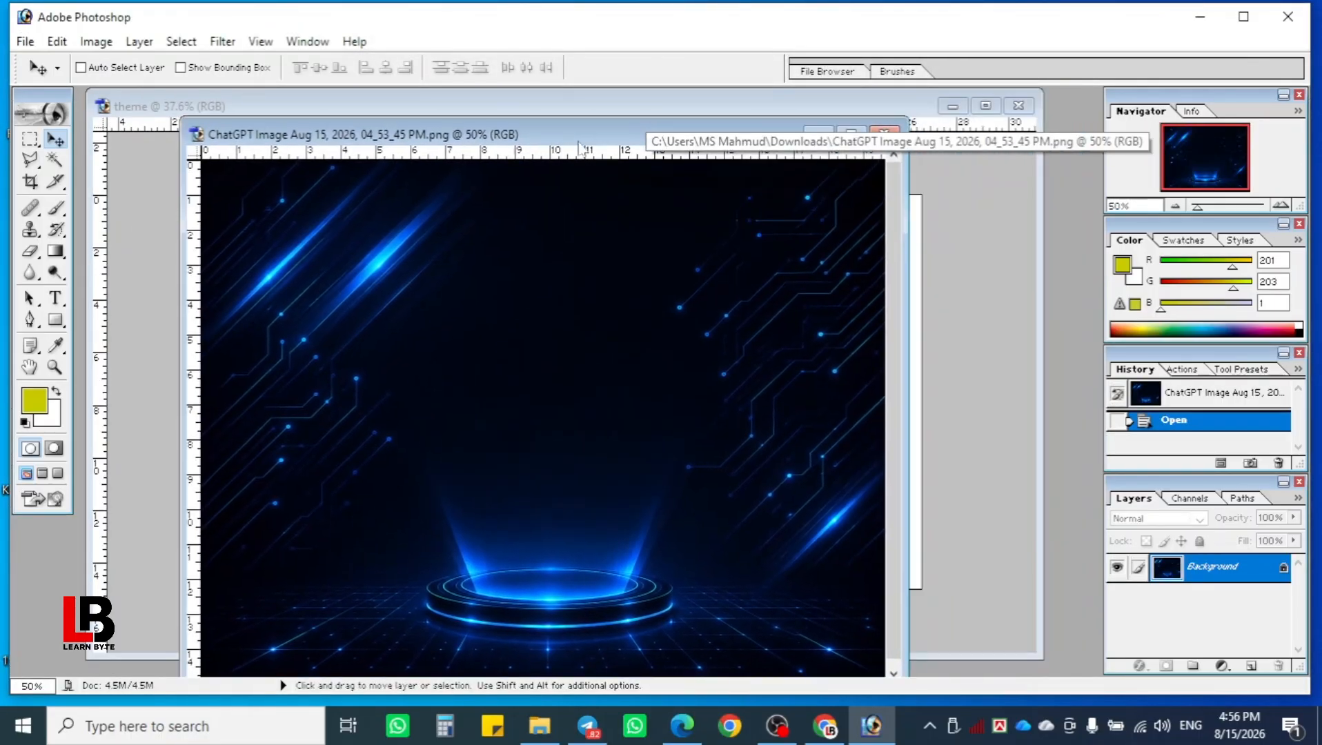
pyautogui.click(814, 138)
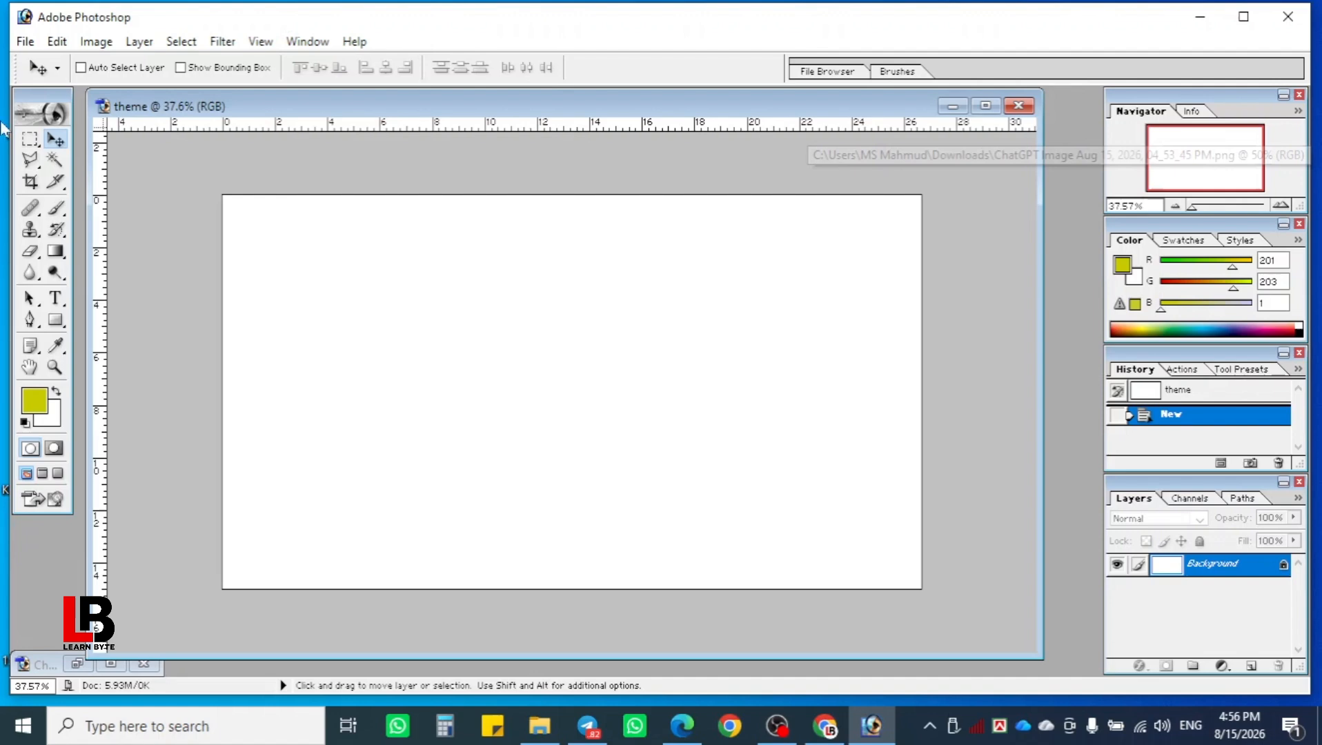
# Step: Open the logo picture ChatGPT Image Aug 15, 2026, 04_44_42 PM.png from Downloads and maximize its document window
pyautogui.click(26, 41)
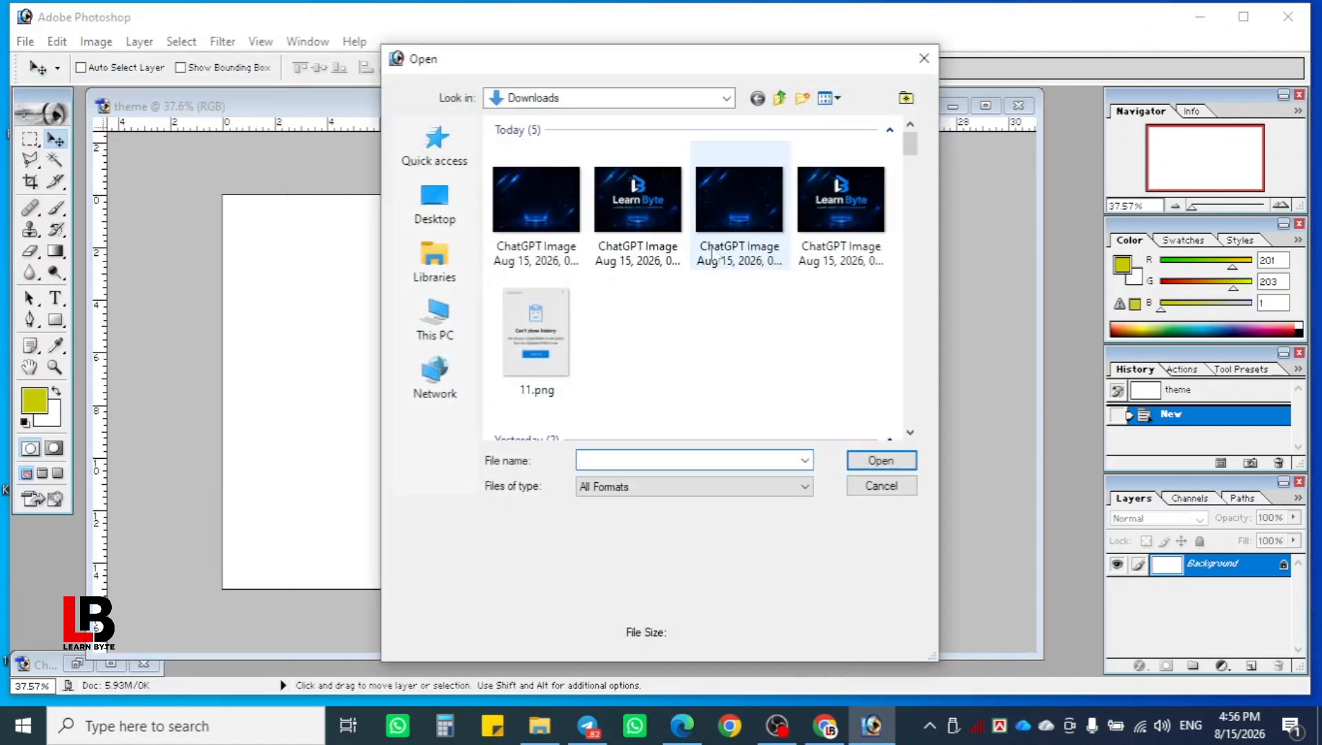
pyautogui.click(641, 207)
pyautogui.click(862, 457)
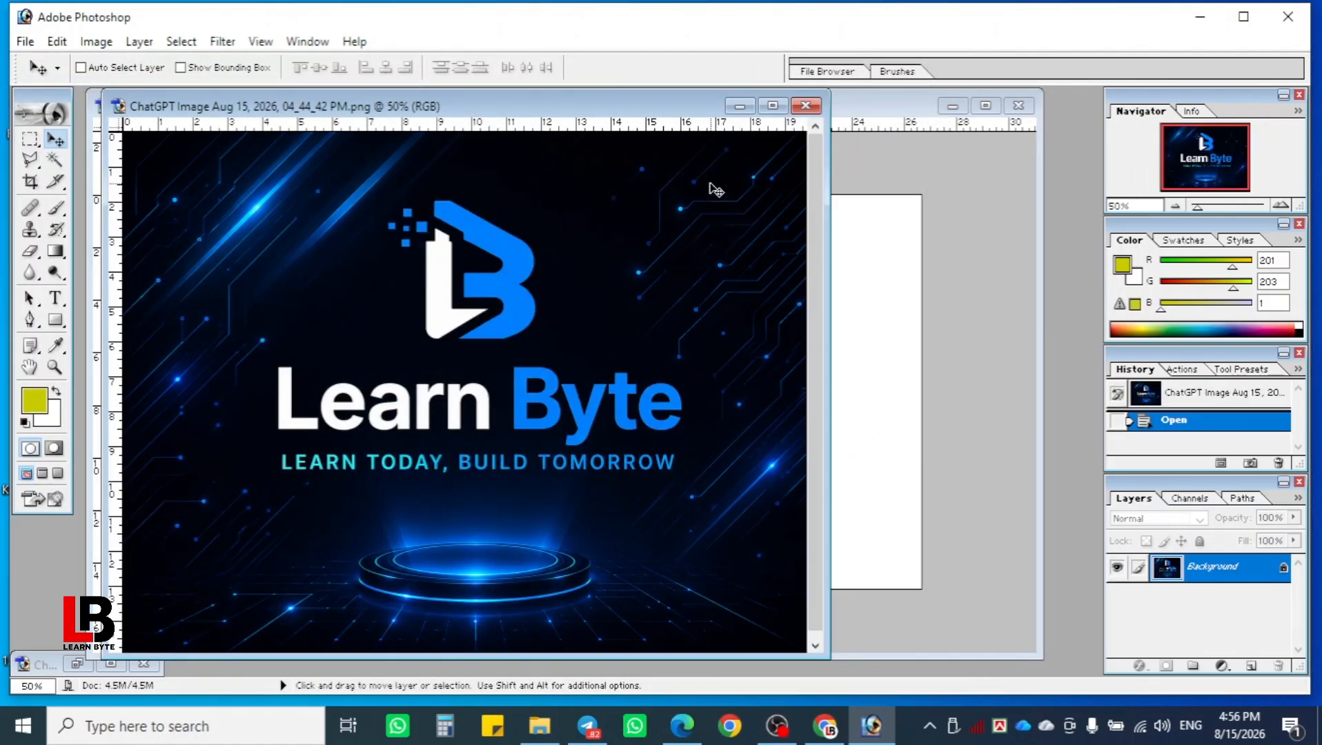
pyautogui.moveTo(653, 112); pyautogui.dragTo(790, 138)
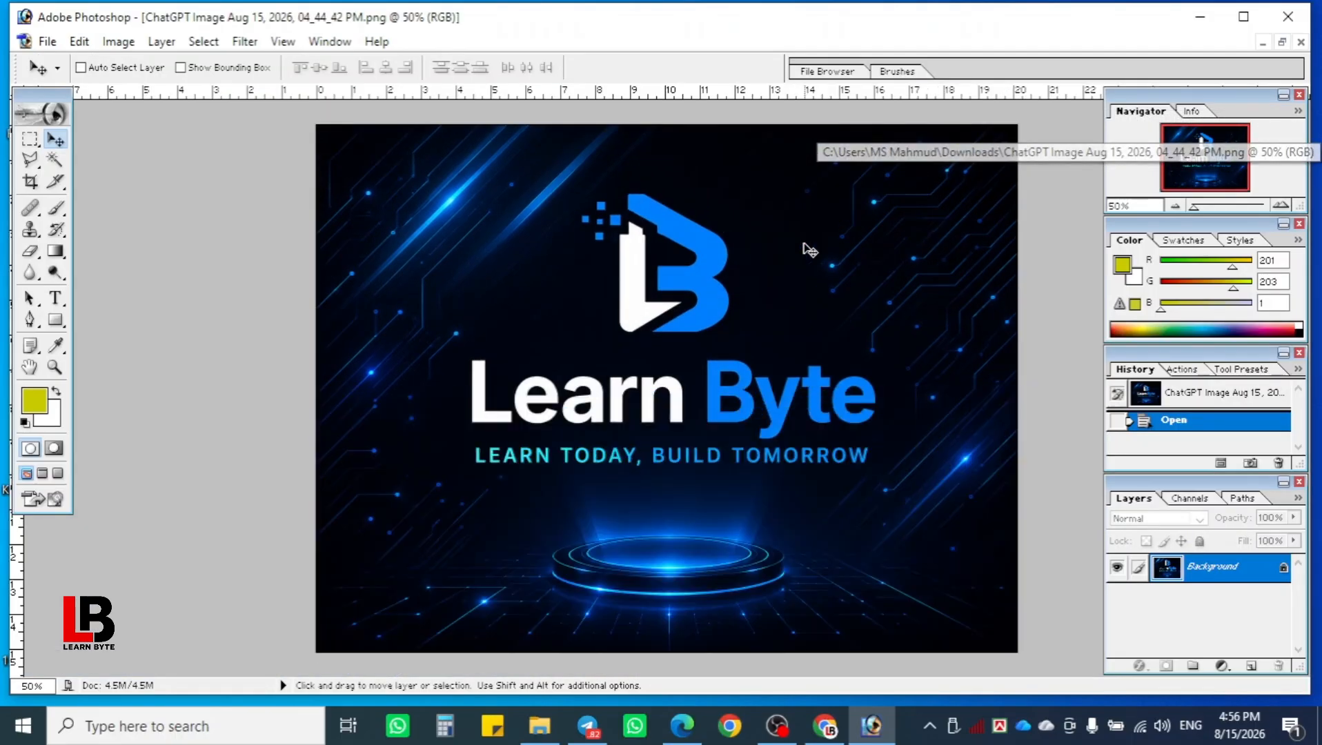
pyautogui.doubleClick(794, 136)
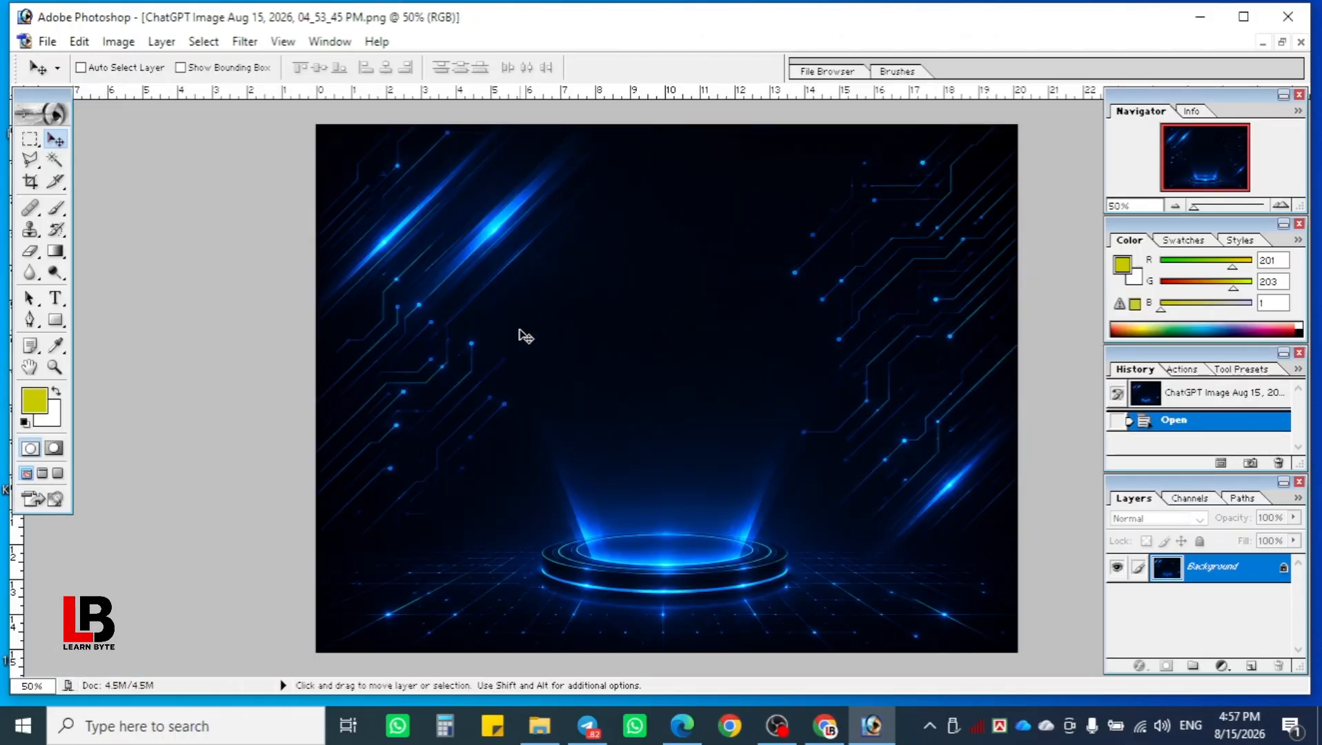
# Step: Copy the entire background picture without logo and paste it into the theme document as a new layer
pyautogui.click(31, 140)
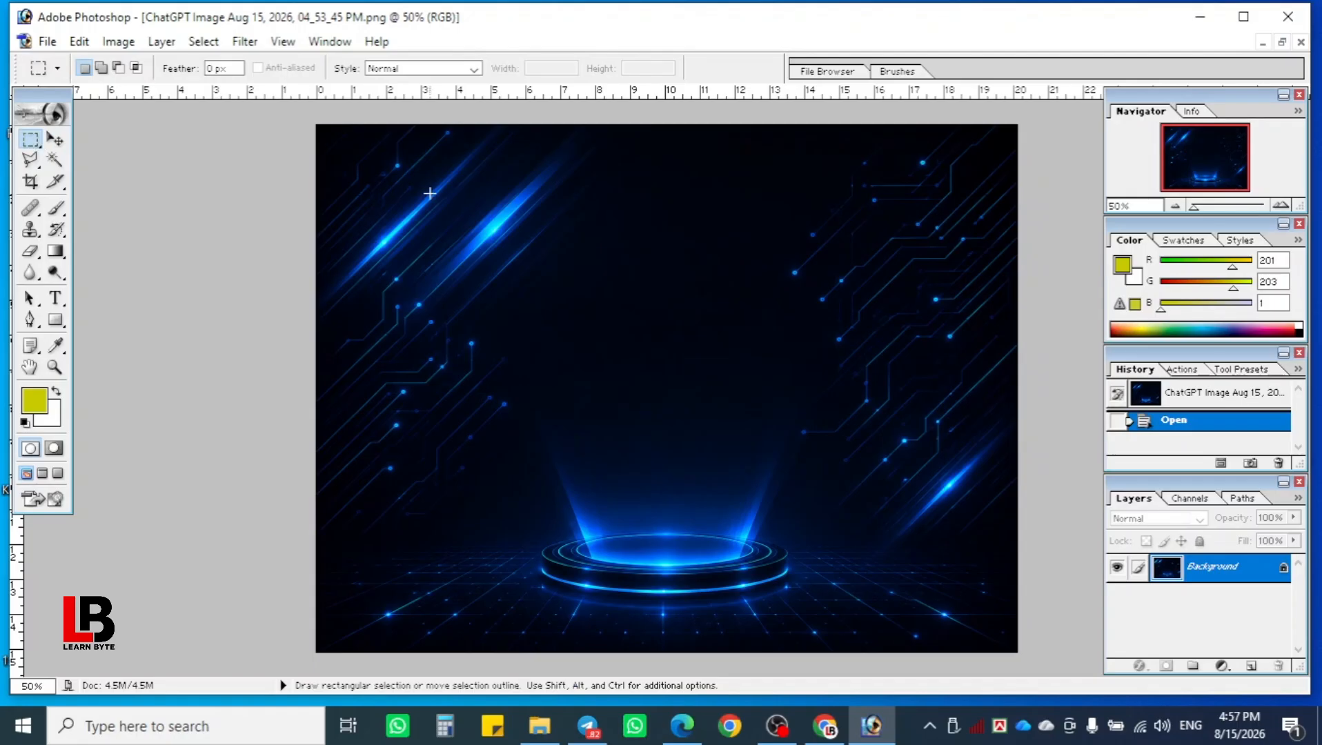
pyautogui.click(55, 139)
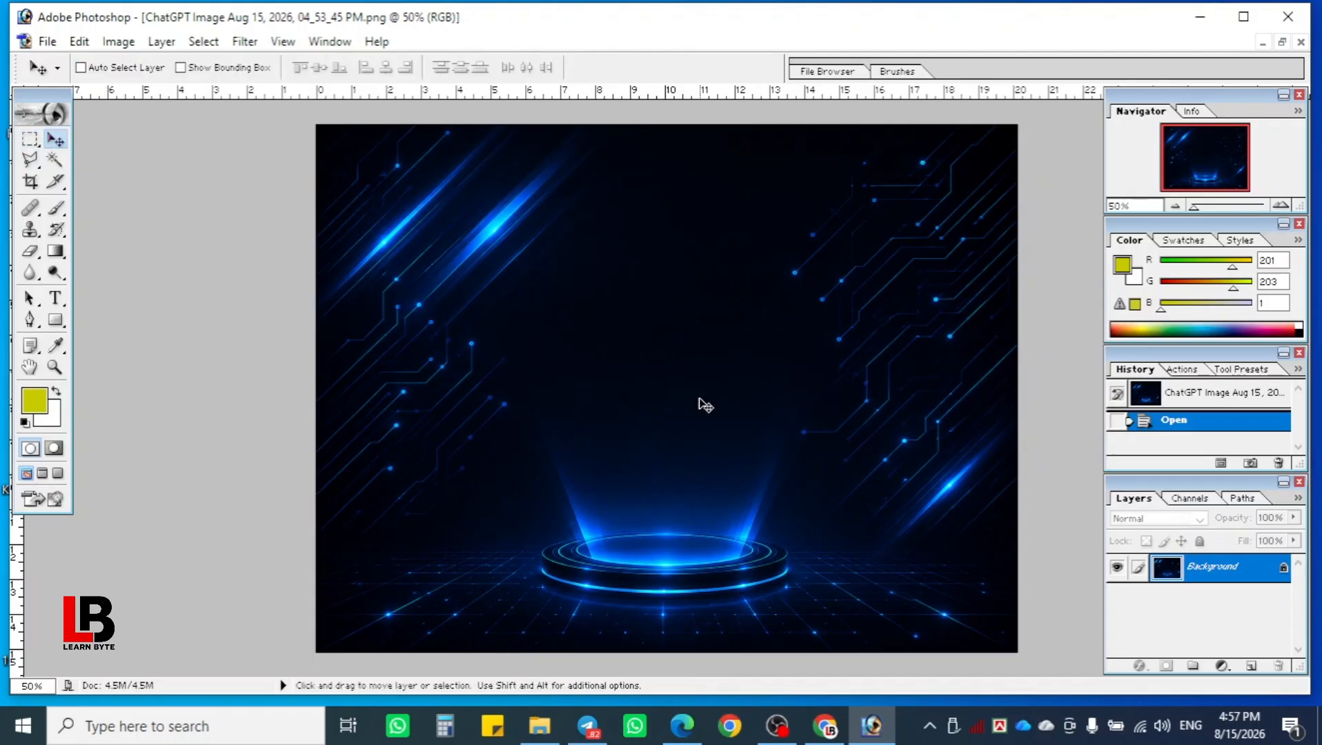
pyautogui.hotkey('ctrl', 'a')
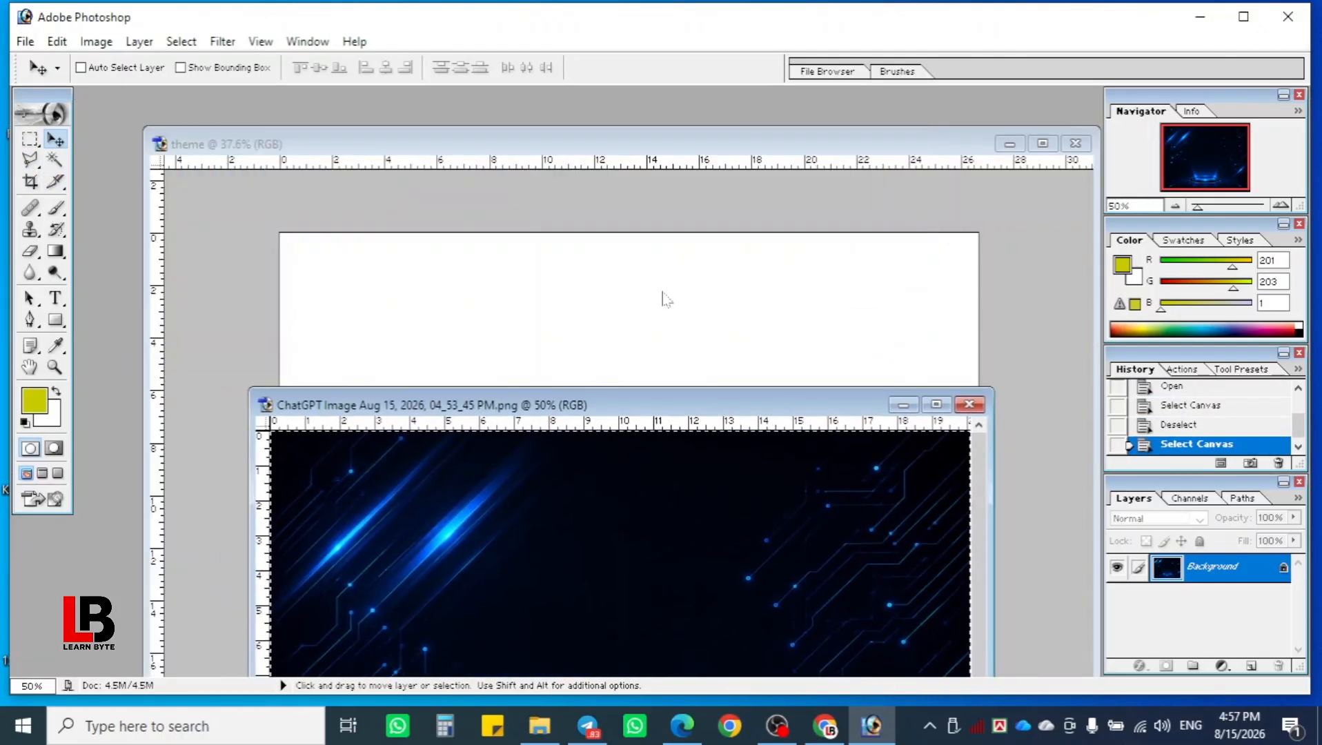
pyautogui.click(843, 149)
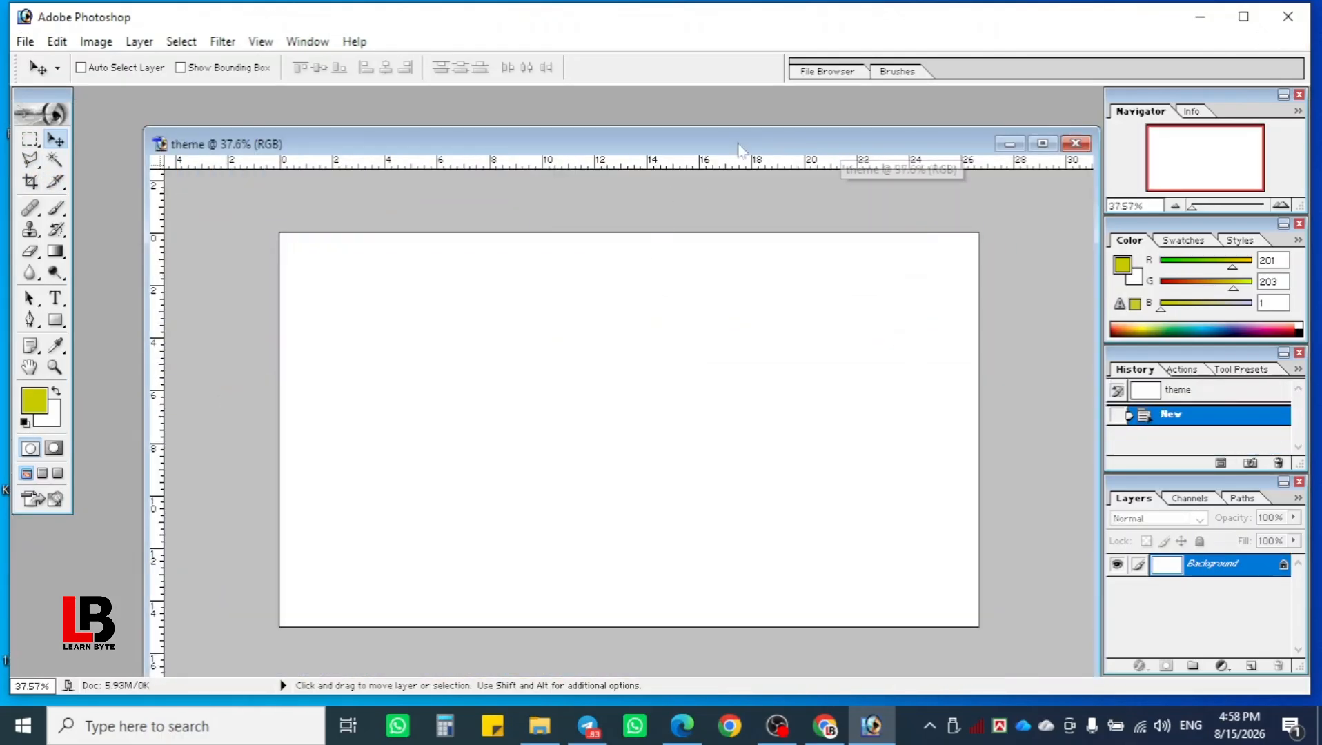
pyautogui.click(1043, 142)
pyautogui.hotkey('ctrl', 'v')
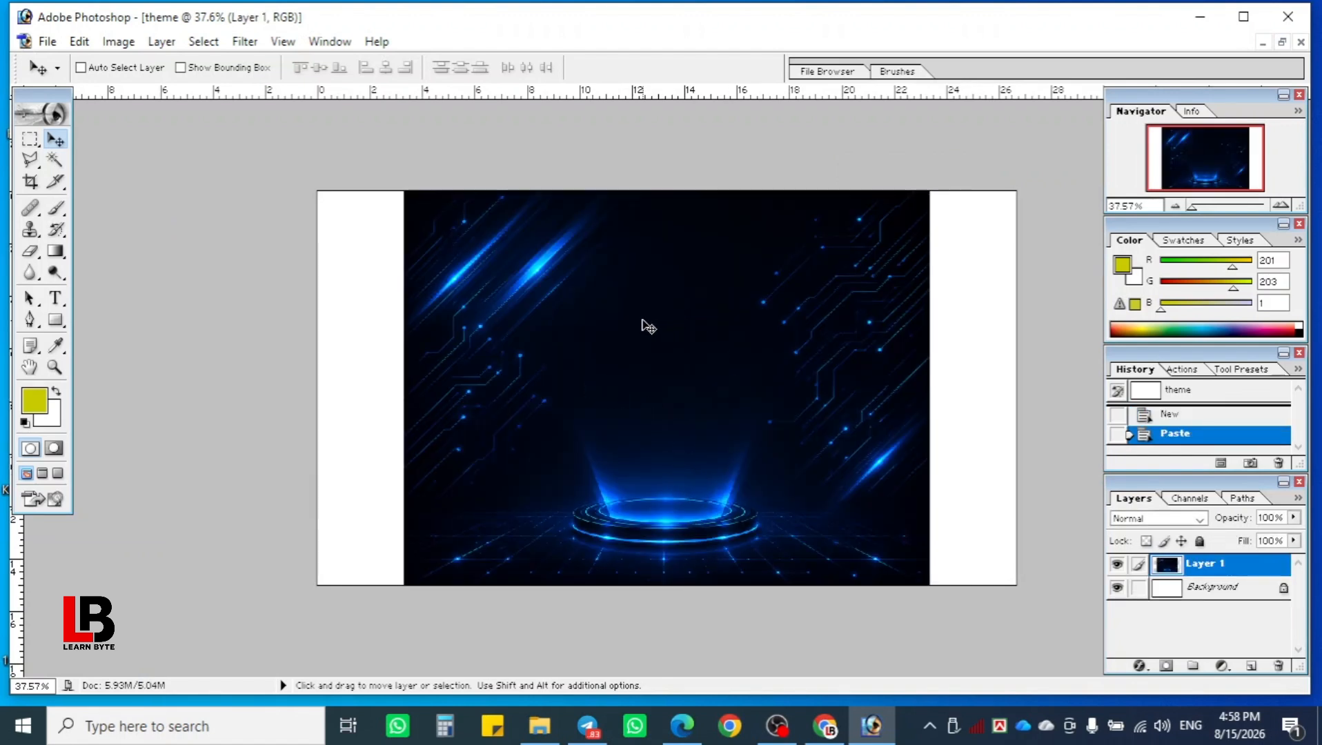
# Step: Free-transform the pasted background layer to cover the whole theme canvas, scaling it to about 132.6% width and 121.2% height
pyautogui.moveTo(793, 238); pyautogui.dragTo(681, 291)
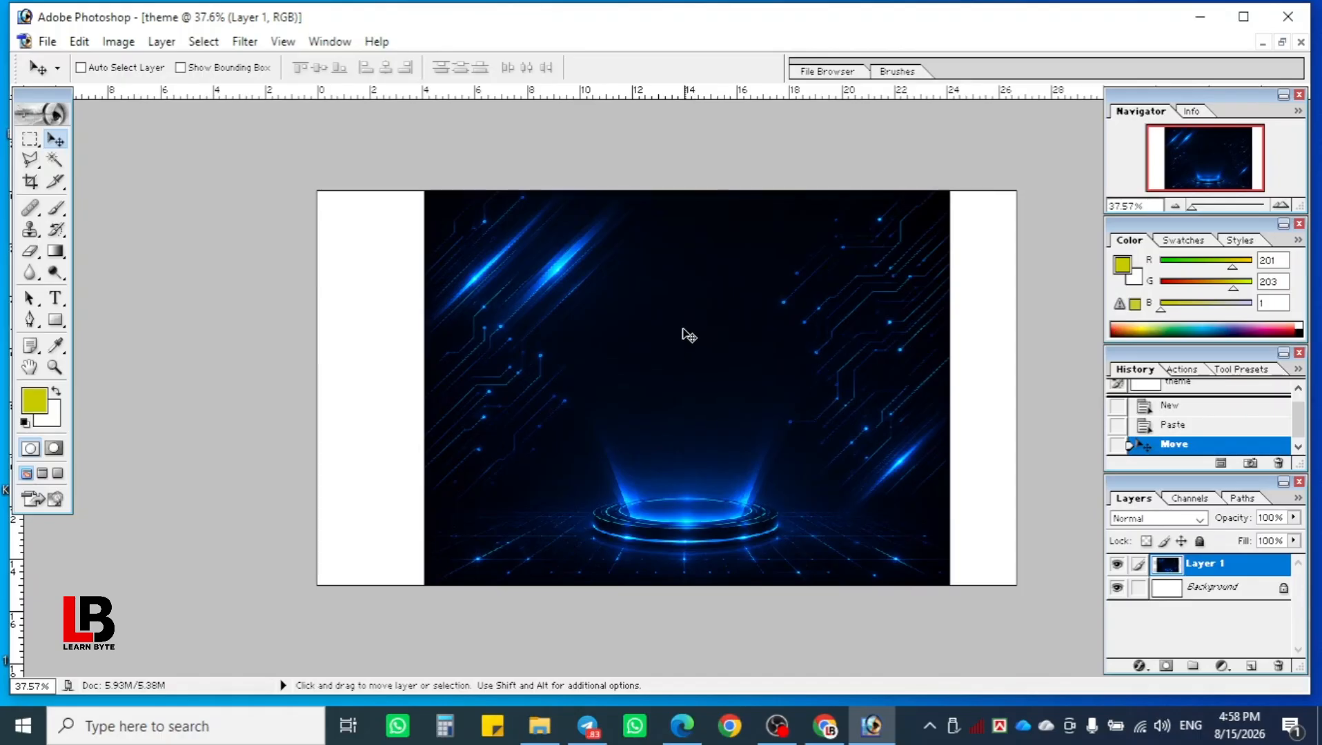
pyautogui.hotkey('ctrl', 't')
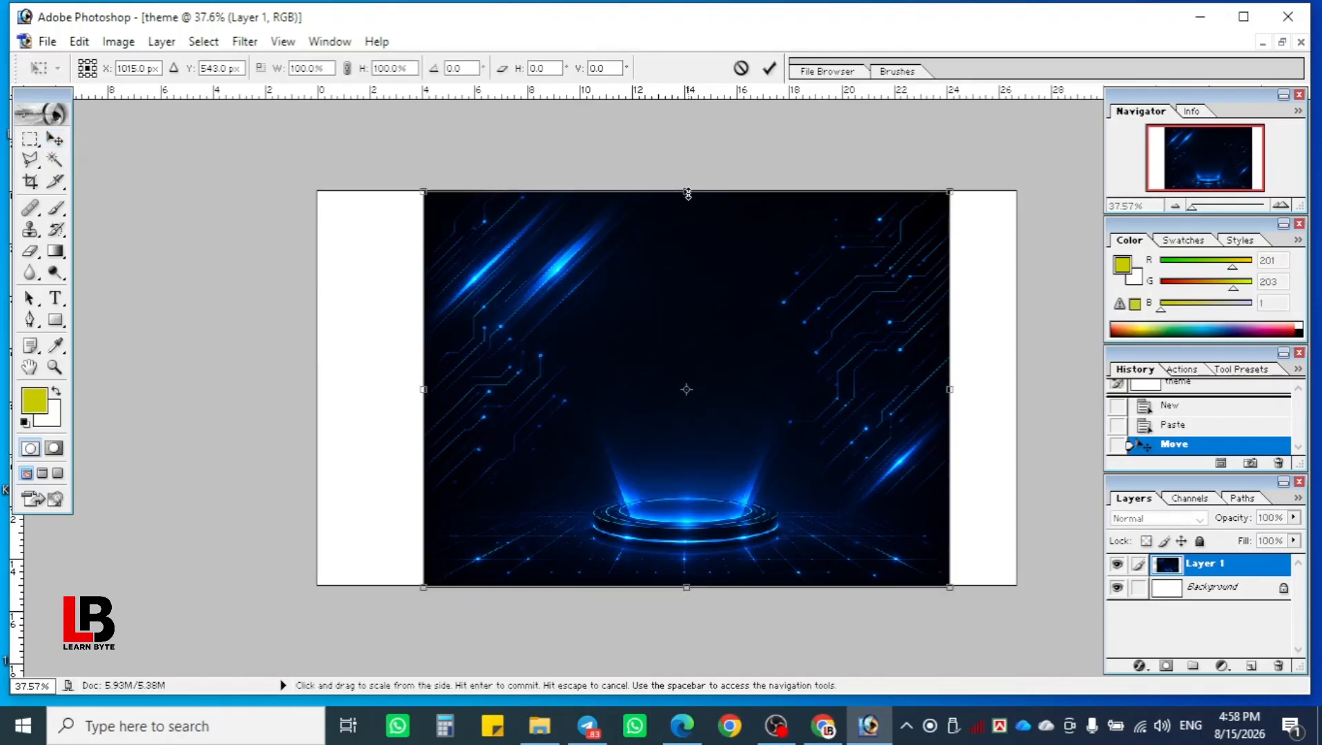
pyautogui.moveTo(694, 209)
pyautogui.mouseDown()
pyautogui.moveTo(694, 236)
pyautogui.moveTo(694, 182)
pyautogui.mouseUp()
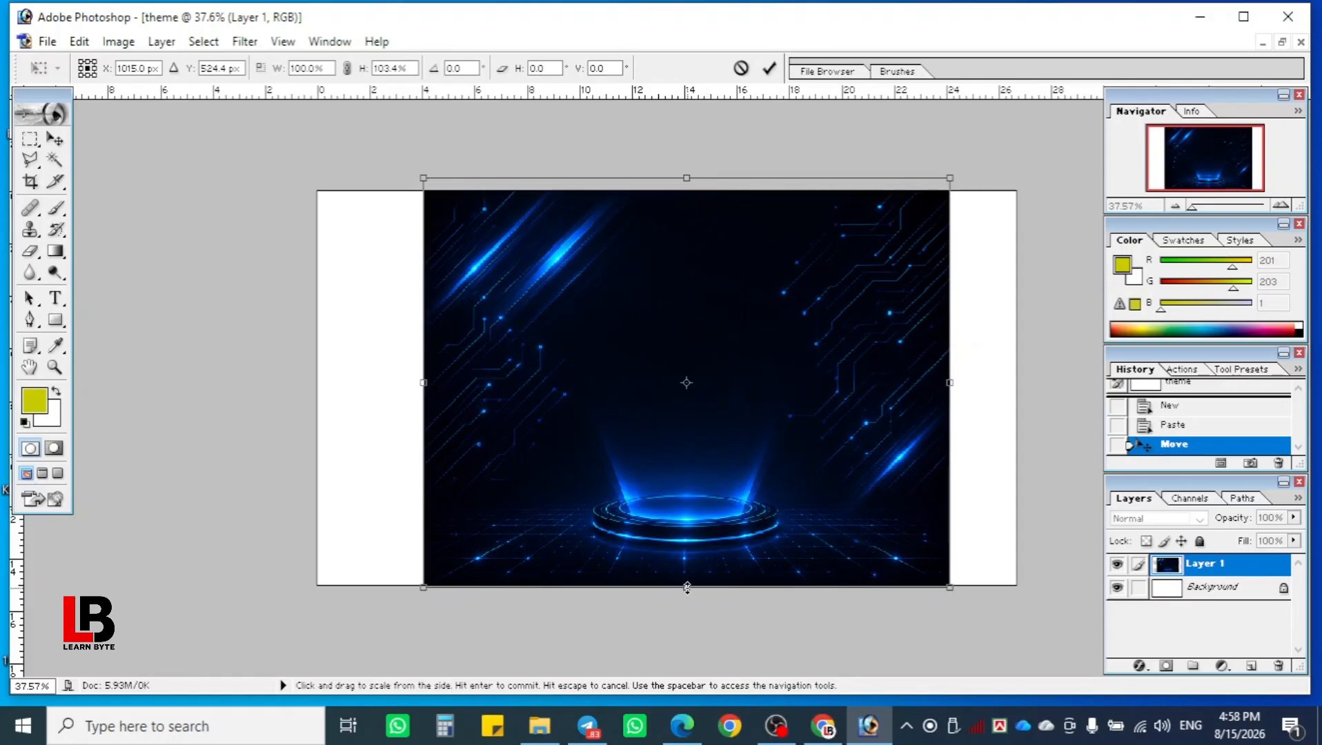
pyautogui.moveTo(686, 588)
pyautogui.mouseDown()
pyautogui.moveTo(686, 552)
pyautogui.moveTo(686, 585)
pyautogui.mouseUp()
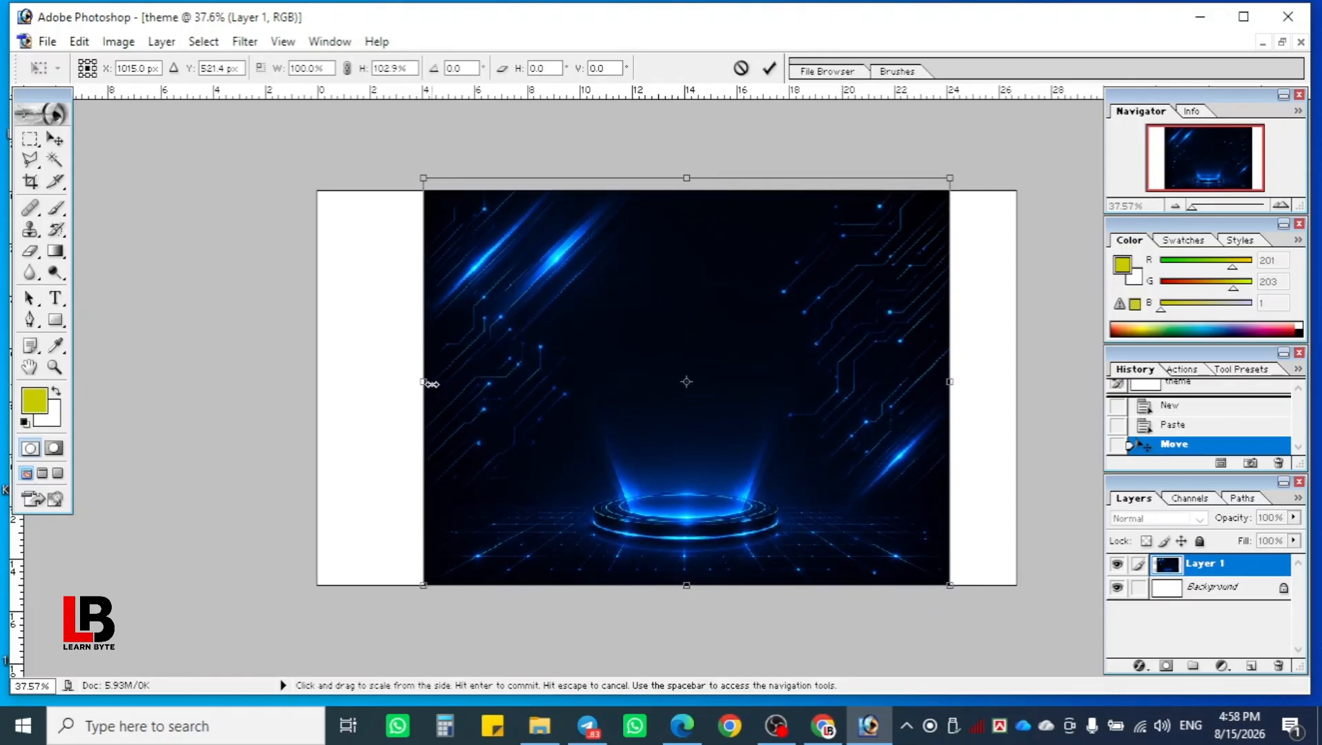
pyautogui.moveTo(424, 383); pyautogui.dragTo(319, 383)
pyautogui.moveTo(950, 381); pyautogui.dragTo(1016, 381)
pyautogui.moveTo(668, 178); pyautogui.dragTo(668, 105)
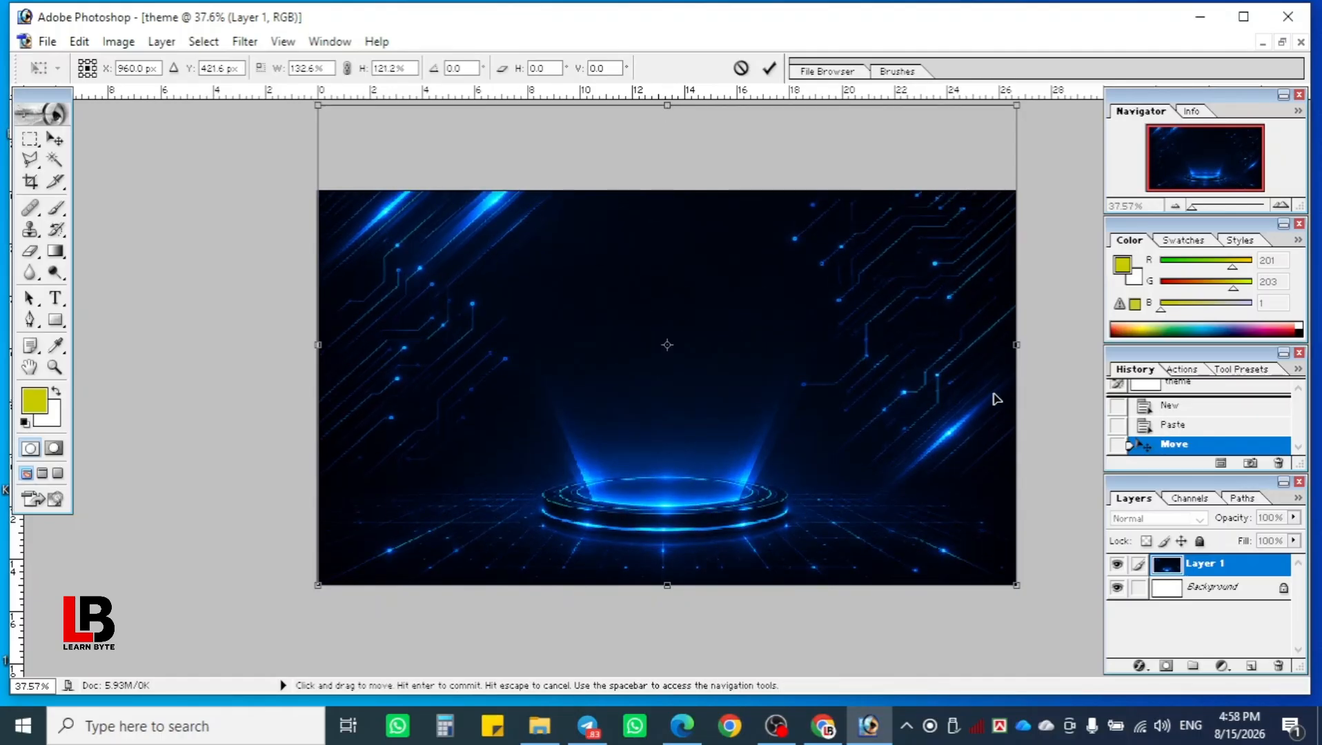
pyautogui.press('Return')
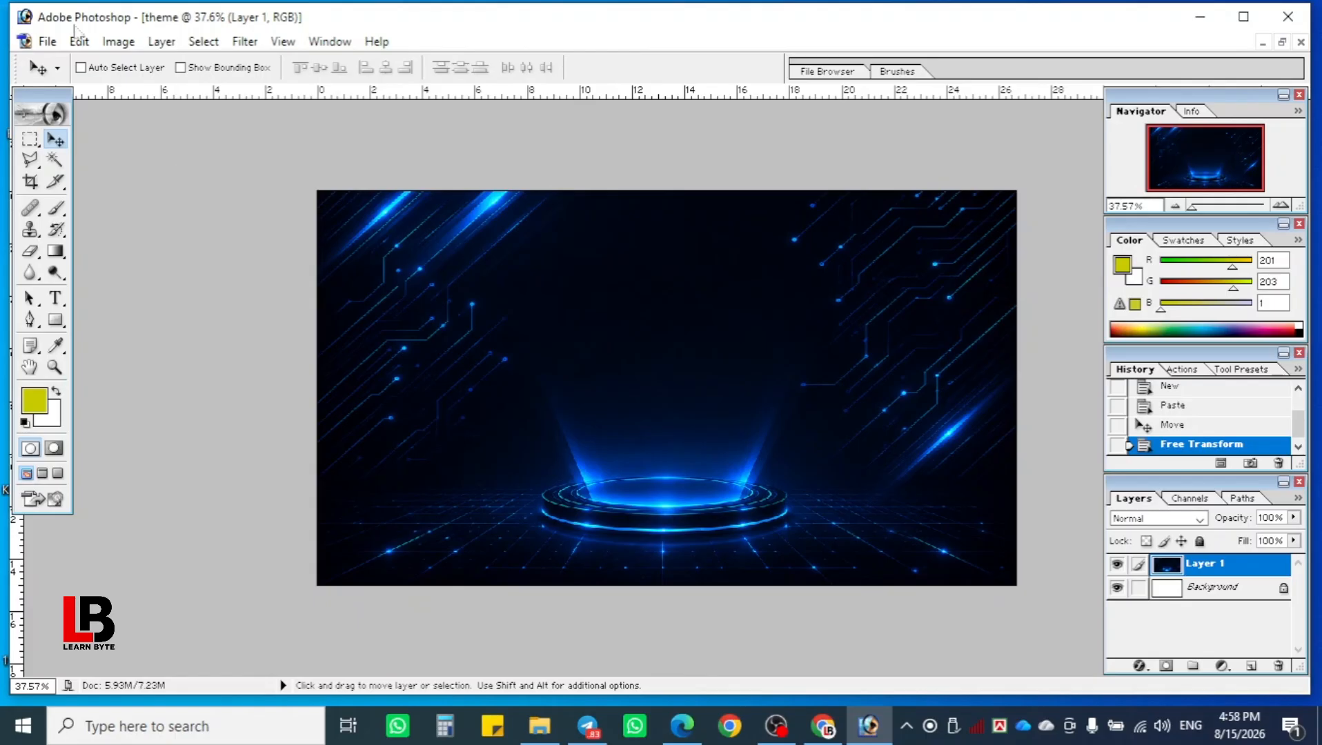
# Step: Bring up the 04_44_42 PM logo picture and marquee-select its Learn Byte title together with the LEARN TODAY, BUILD TOMORROW tagline
pyautogui.click(1281, 43)
pyautogui.moveTo(944, 147); pyautogui.dragTo(627, 178)
pyautogui.click(840, 304)
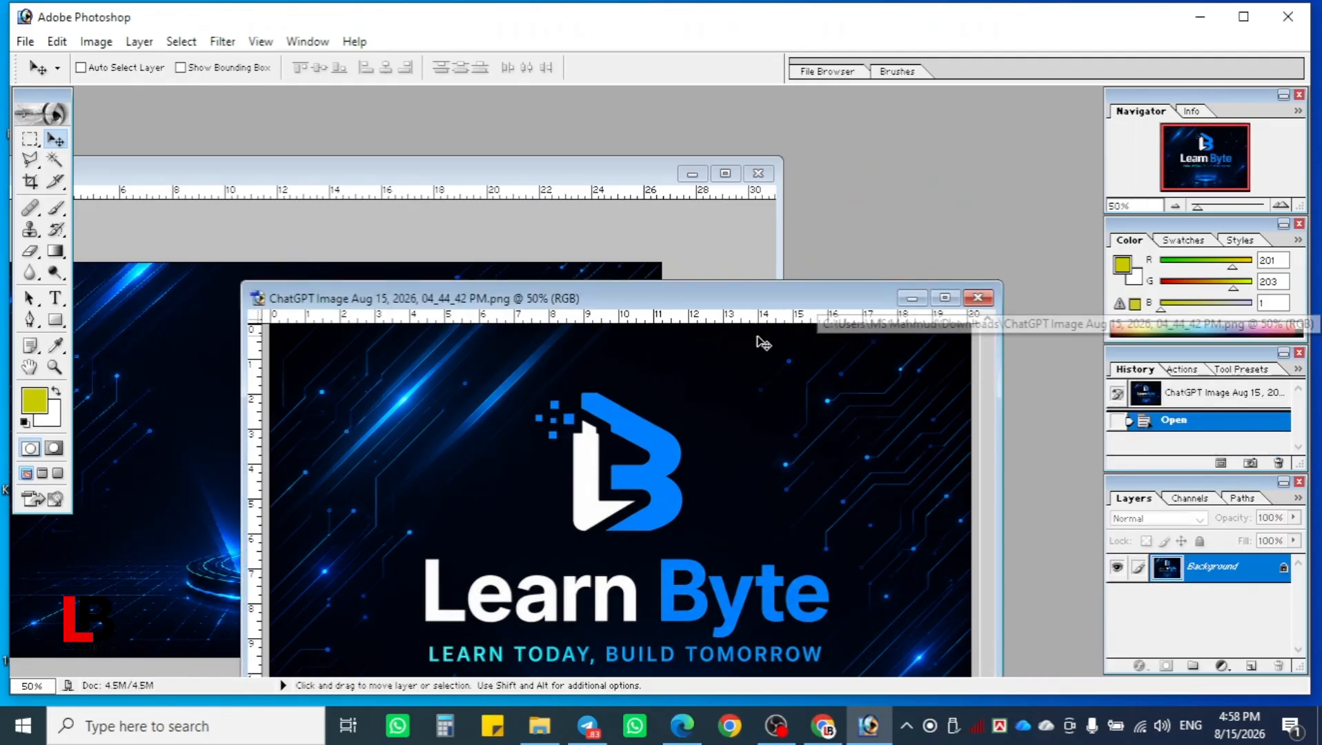
pyautogui.moveTo(840, 304); pyautogui.dragTo(886, 122)
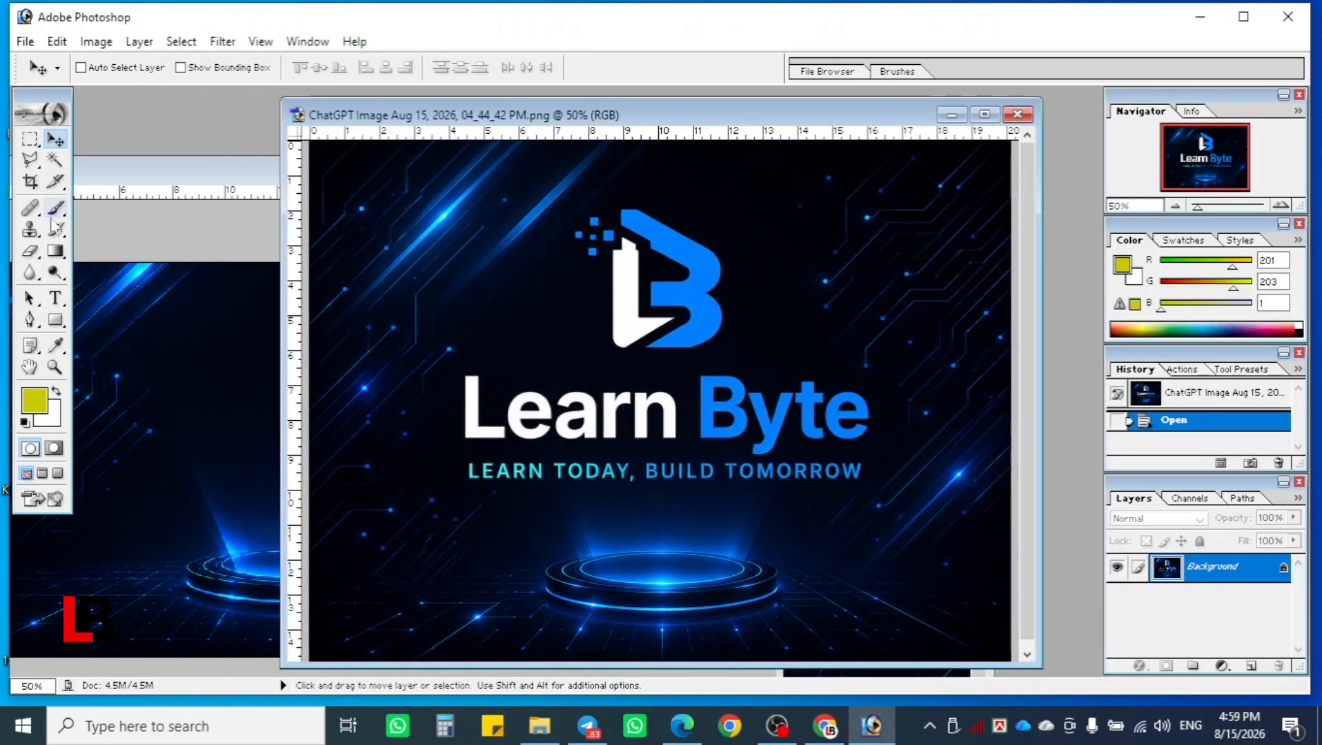
pyautogui.click(29, 139)
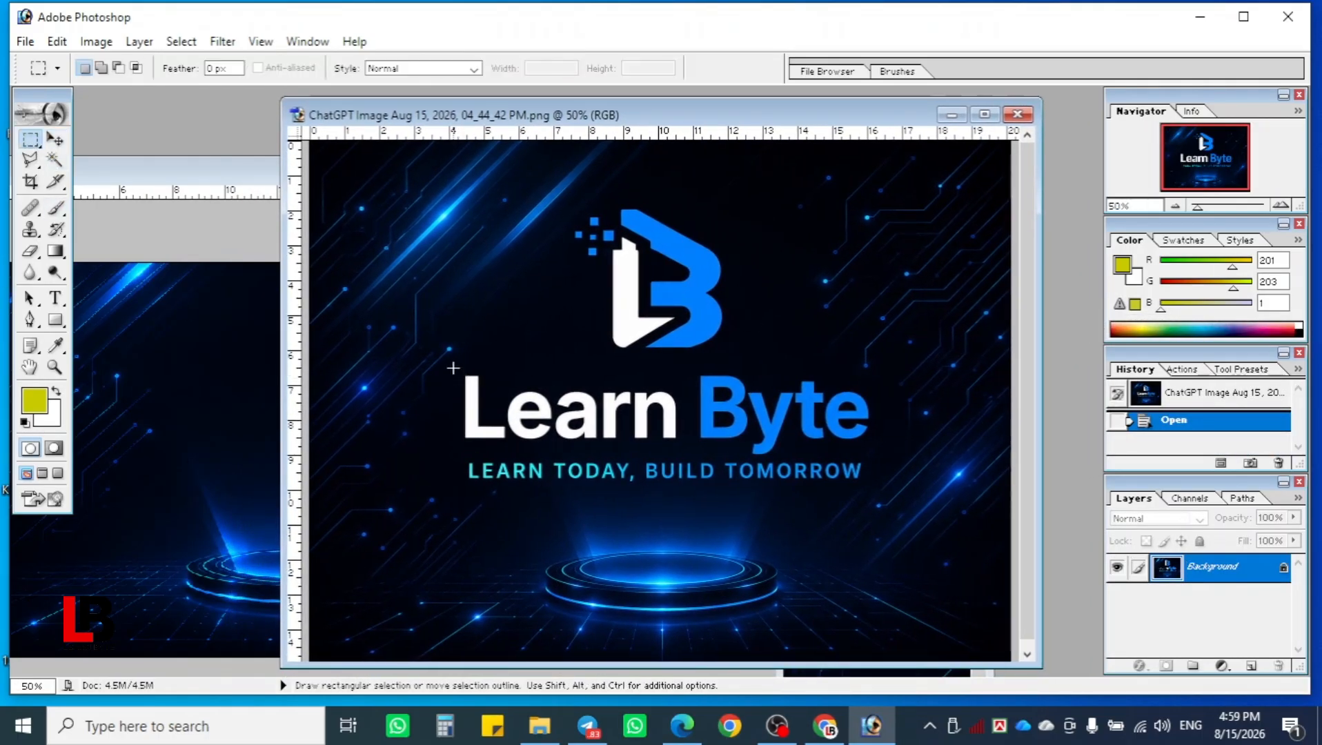
pyautogui.moveTo(452, 367); pyautogui.dragTo(879, 493)
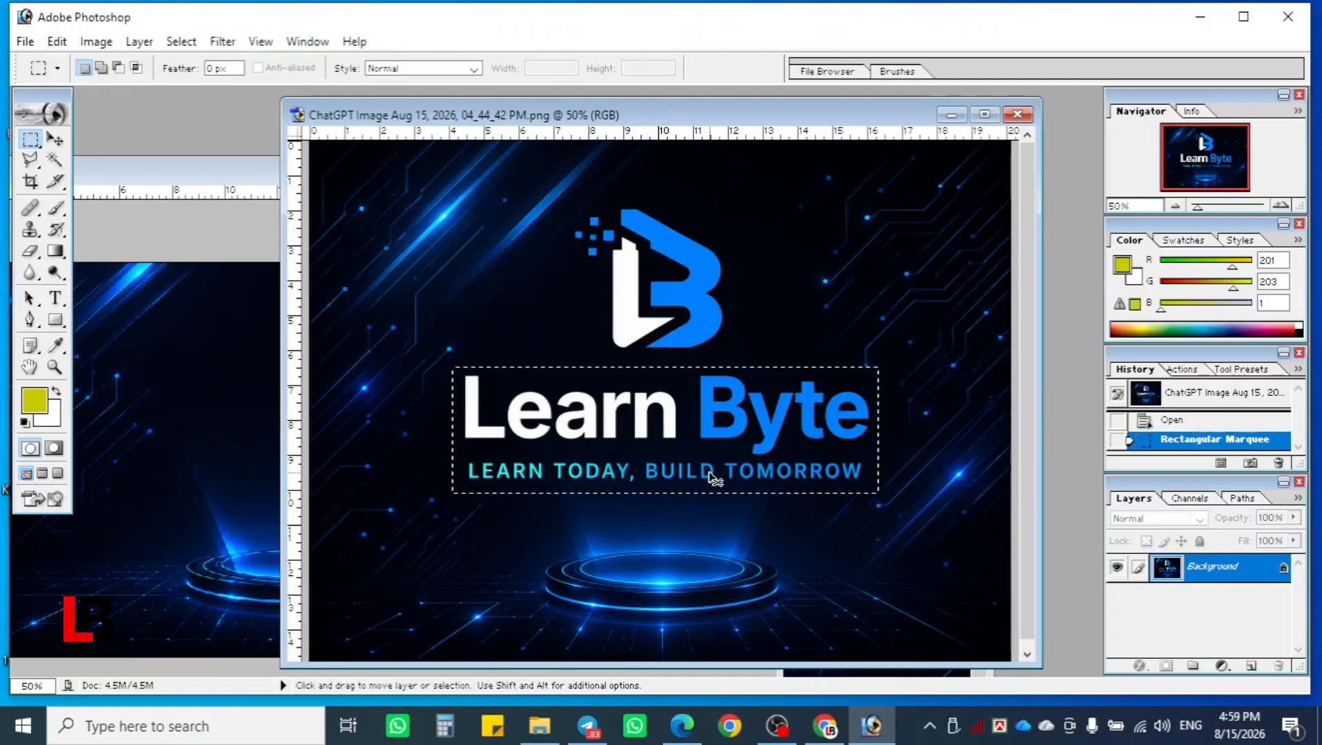
pyautogui.click(985, 114)
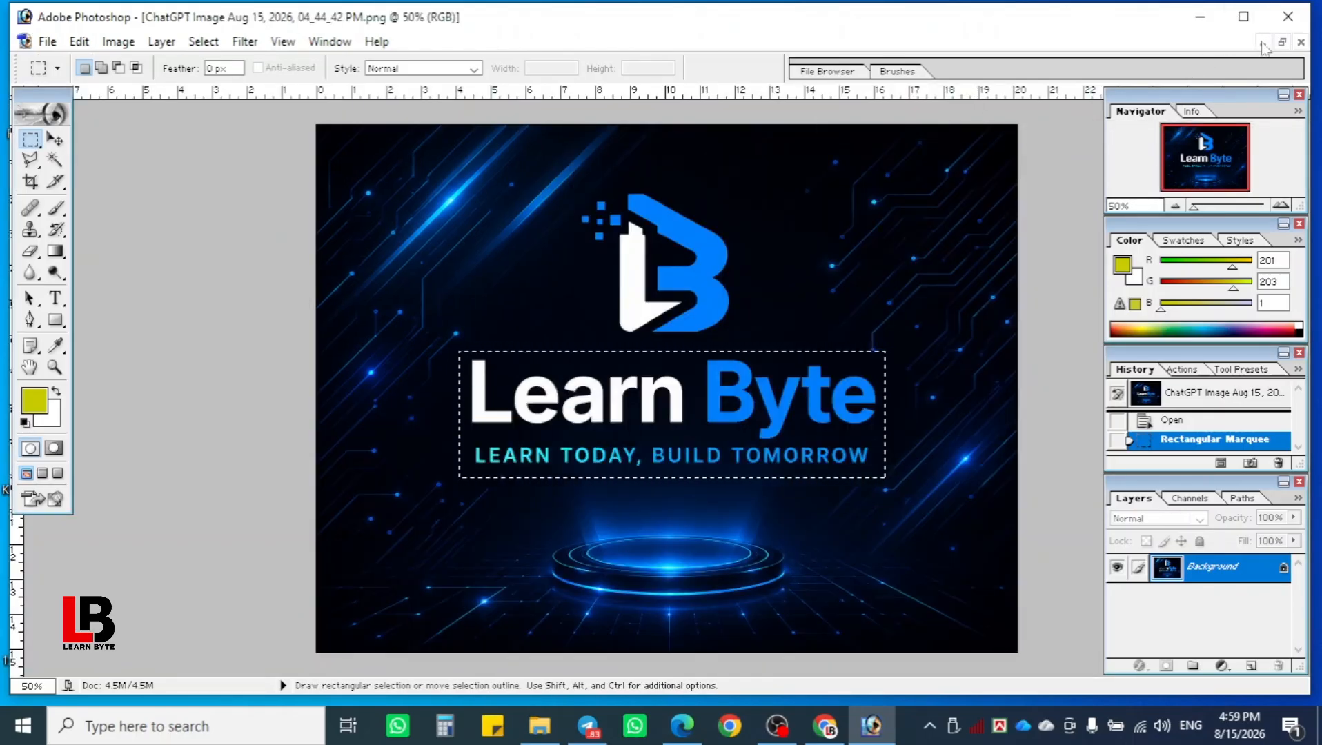
# Step: Copy the selected title and tagline into the theme document as a new layer and move it to the canvas's upper centre
pyautogui.hotkey('ctrl', 'c')
pyautogui.hotkey('ctrl', 'Tab')
pyautogui.hotkey('ctrl', 'v')
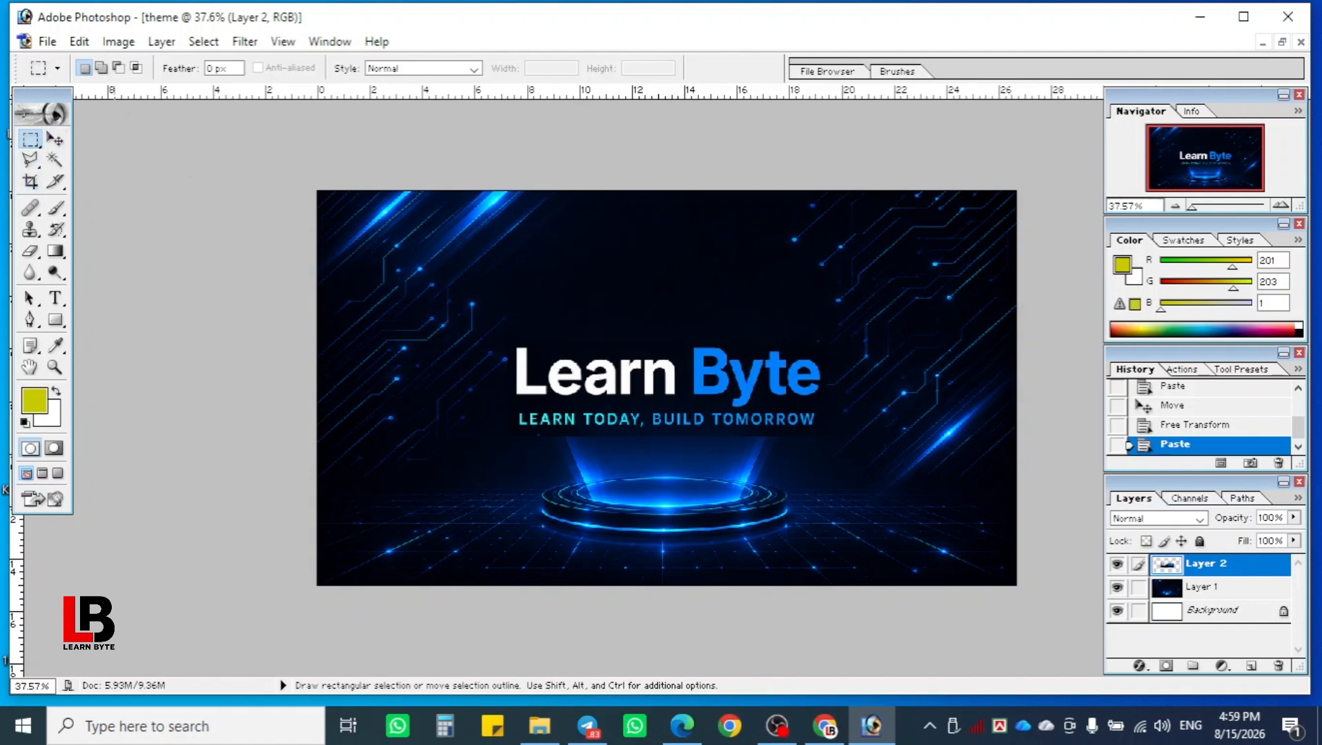
pyautogui.click(54, 139)
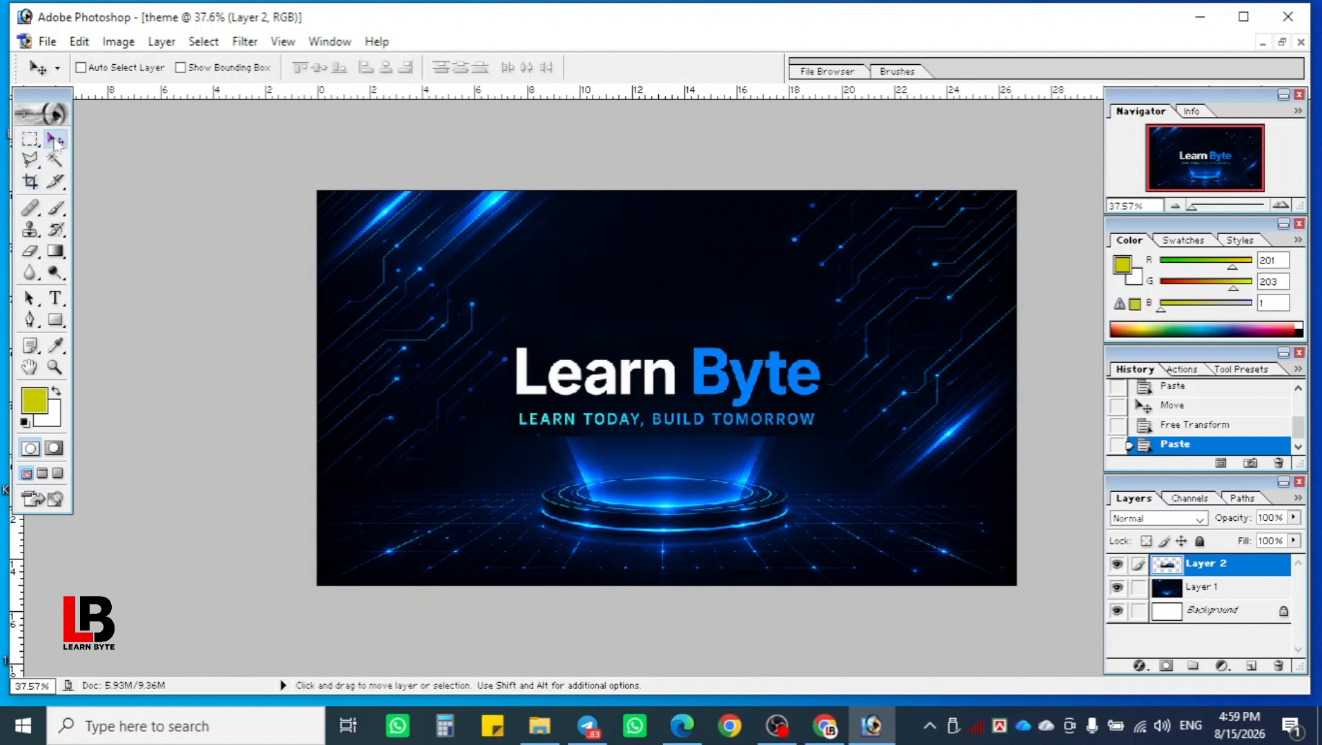
pyautogui.moveTo(697, 425); pyautogui.dragTo(704, 296)
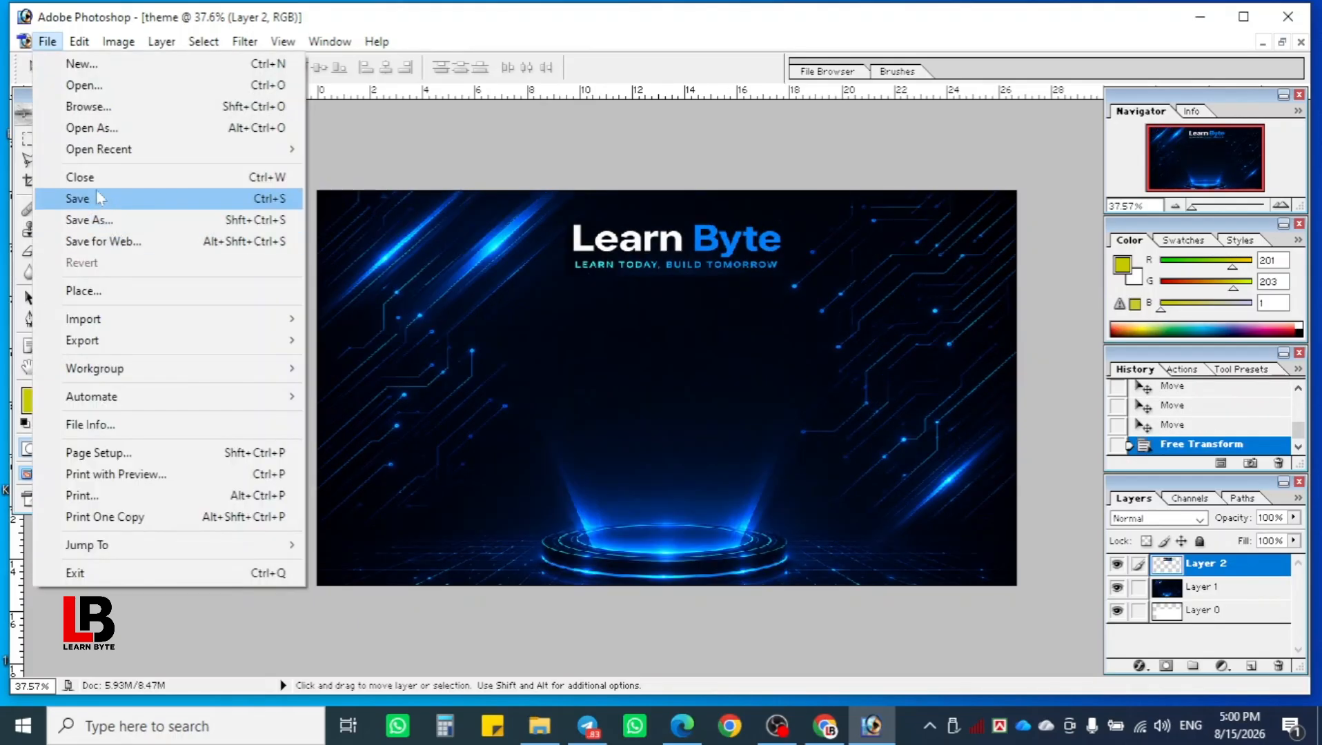
# Step: Save the theme as theme copy.png on the Desktop in PNG format with interlace set to None
pyautogui.click(133, 222)
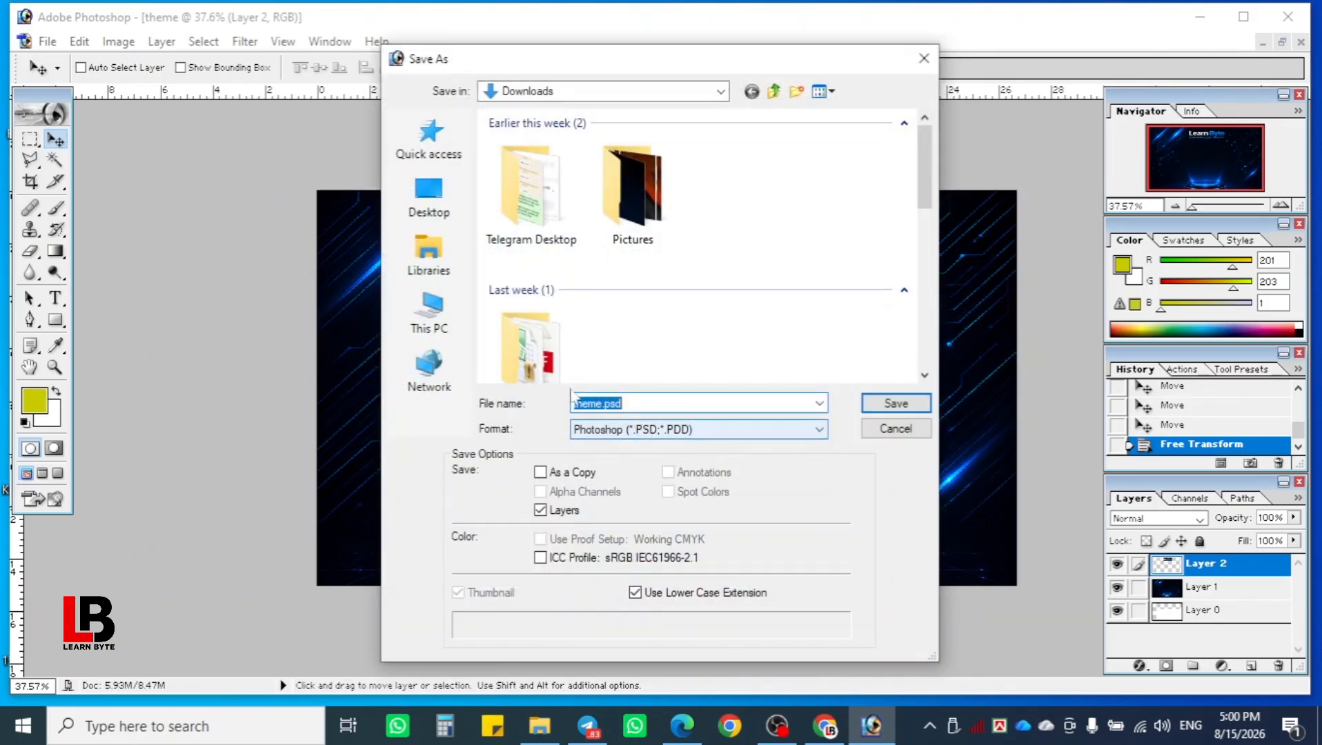
pyautogui.click(429, 195)
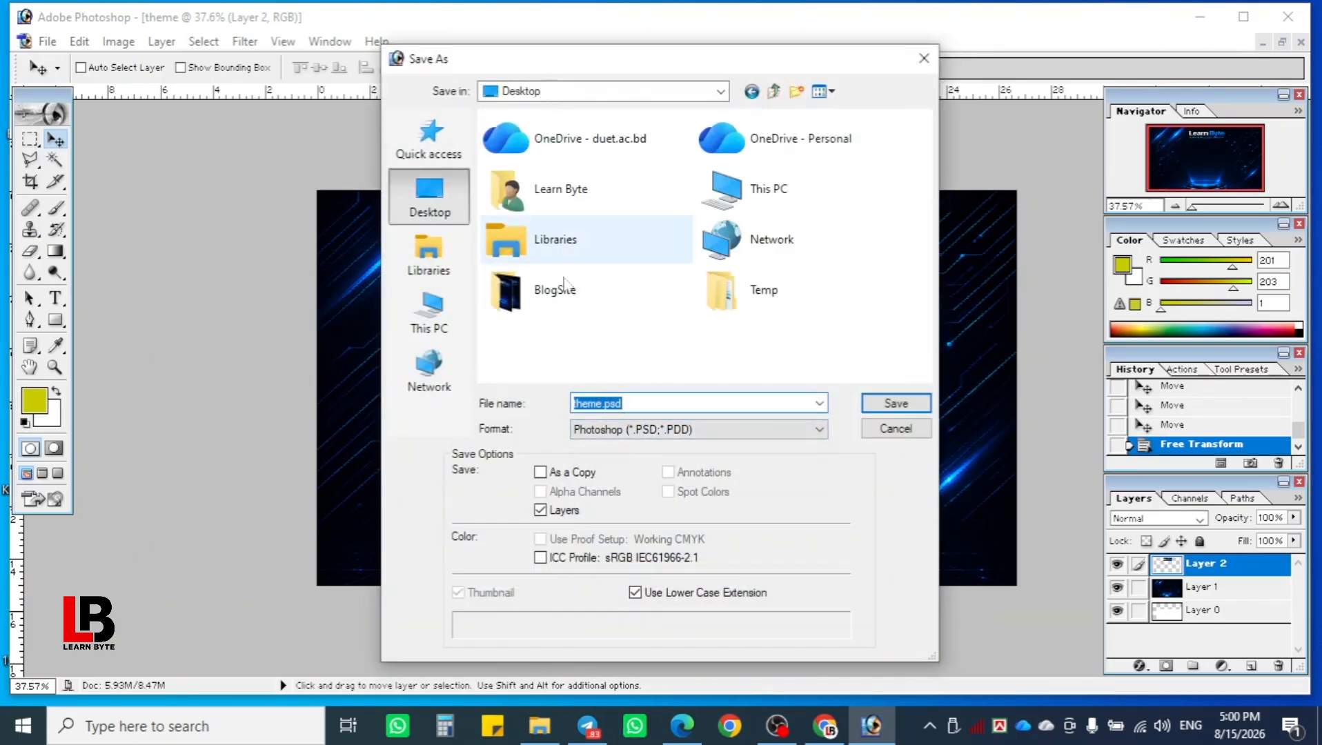
pyautogui.click(630, 428)
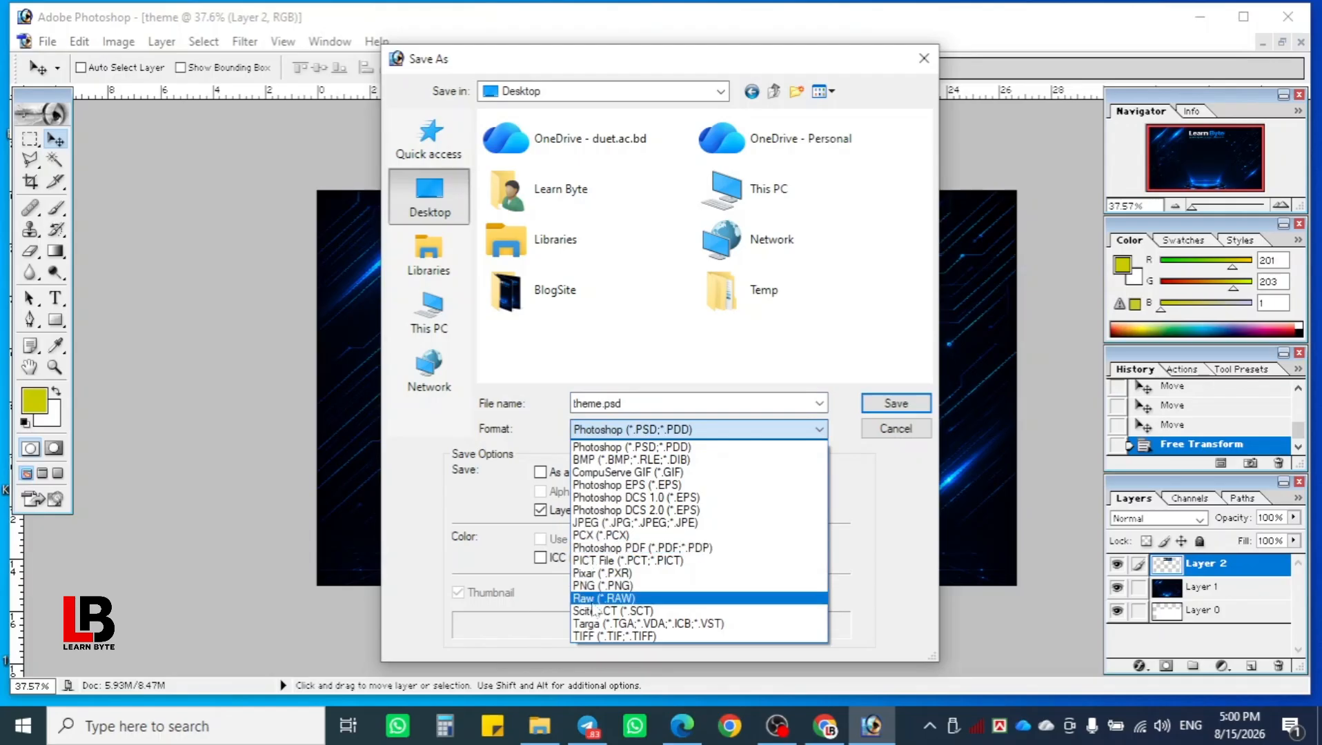
pyautogui.click(593, 585)
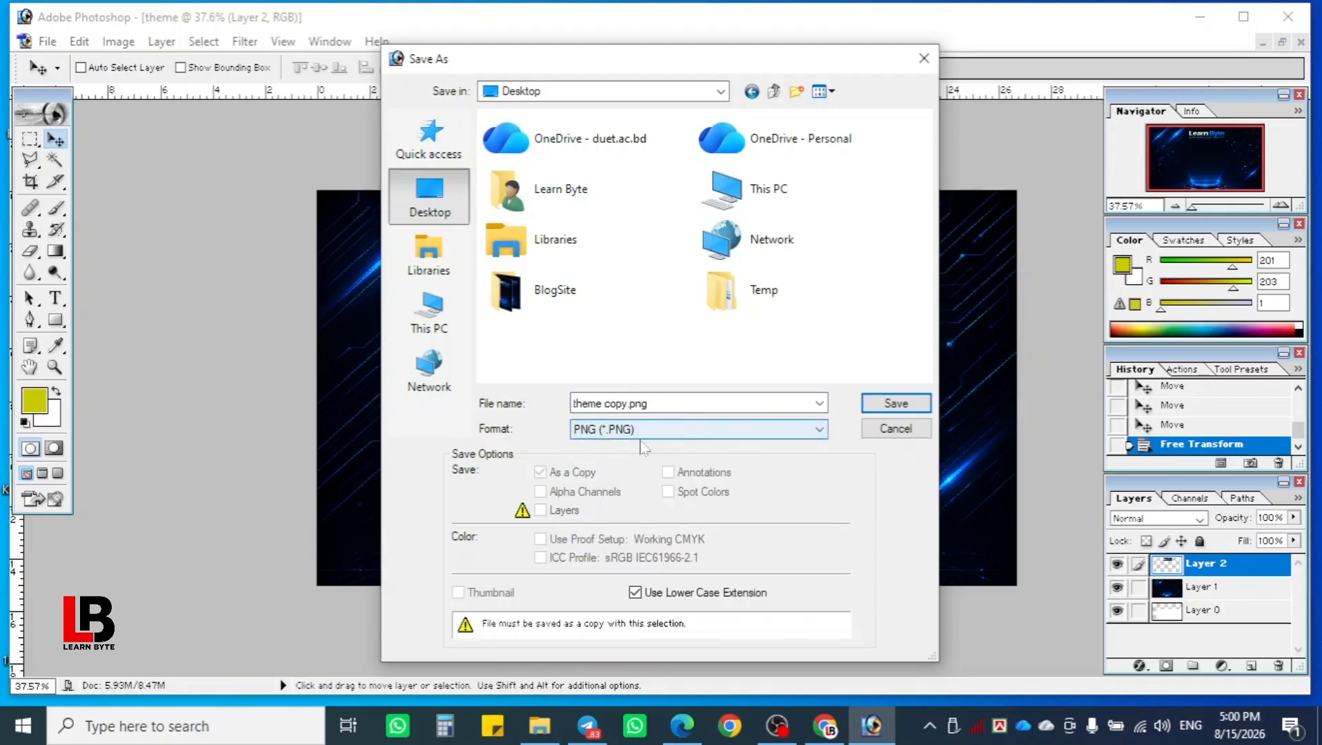
pyautogui.click(896, 403)
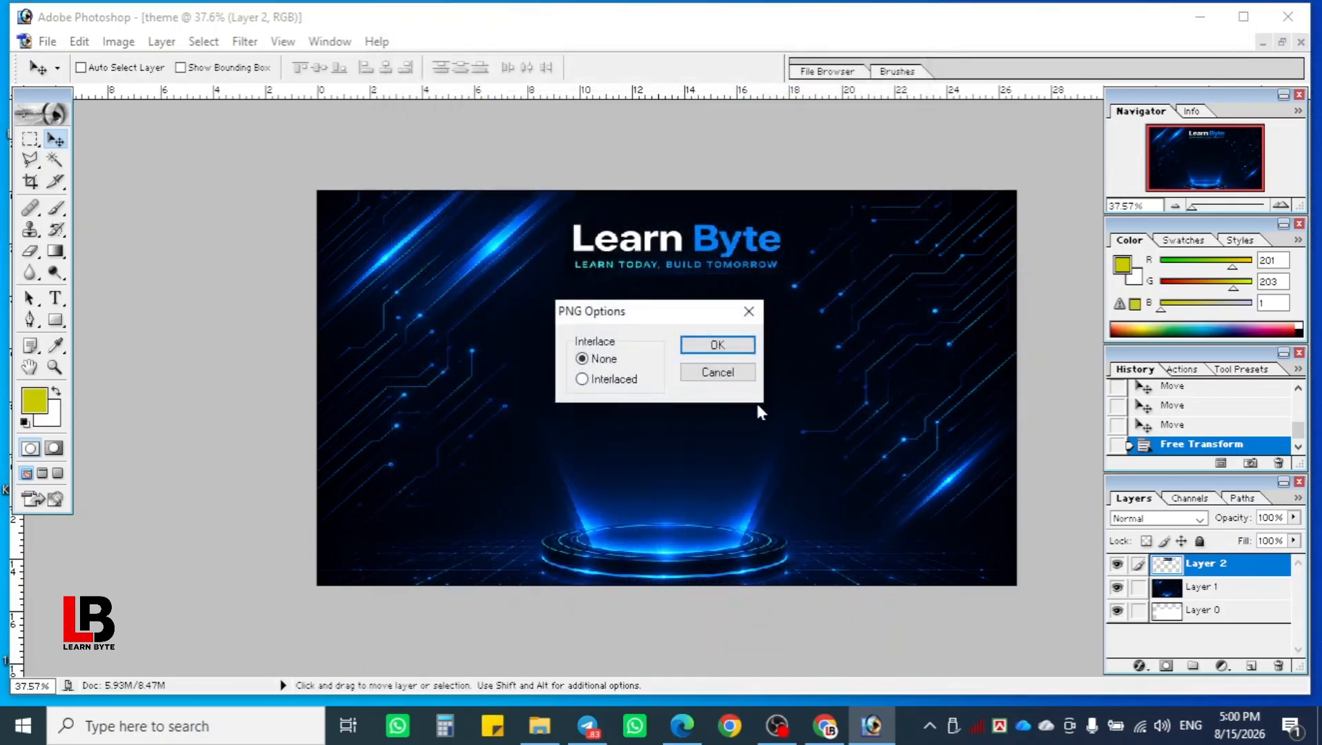
pyautogui.click(718, 345)
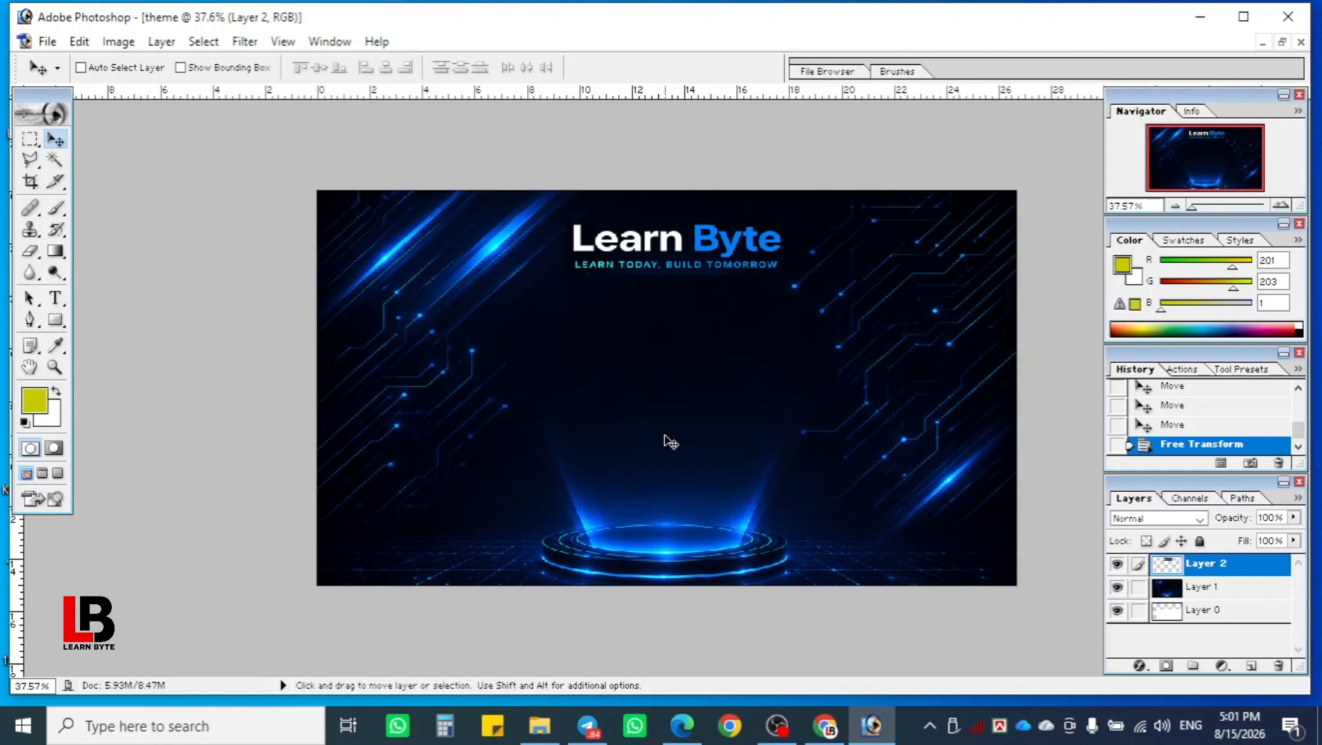
# Step: Switch to Chrome and close the google chrome theme size search tab
pyautogui.click(1200, 17)
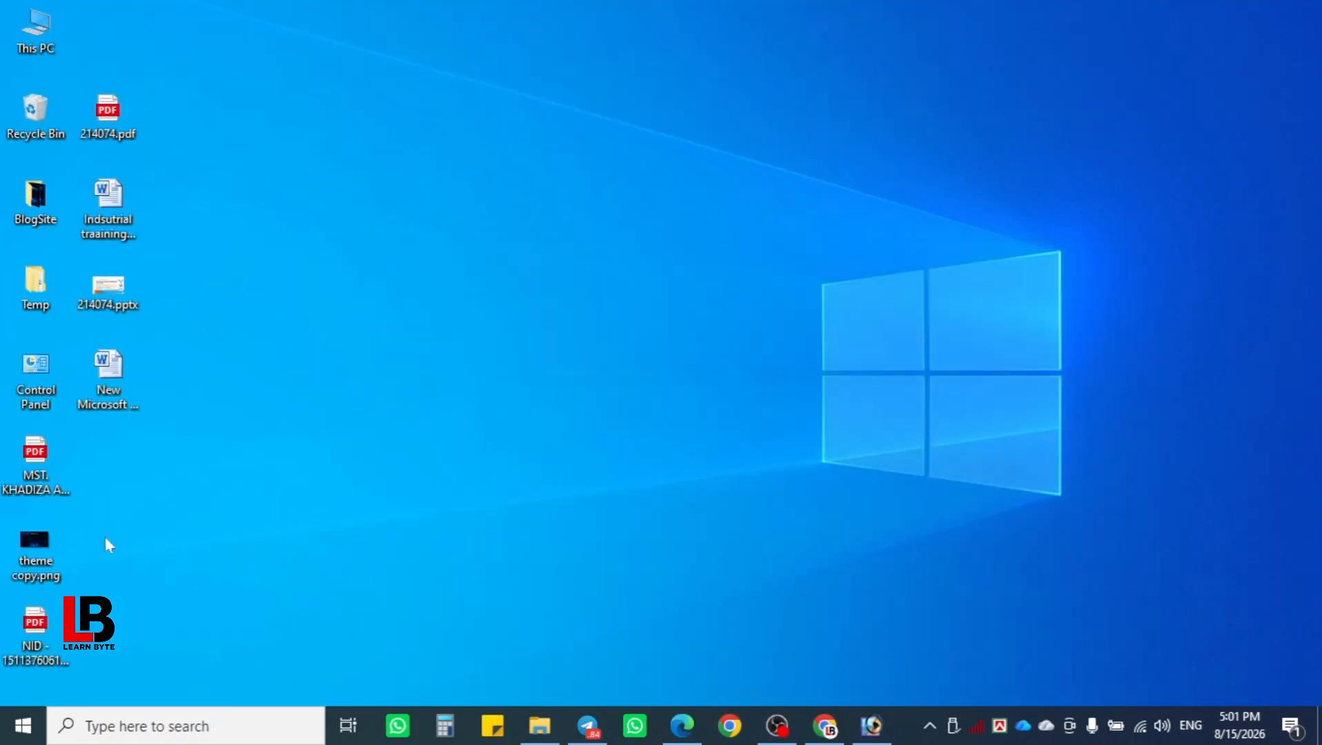
pyautogui.hotkey('alt', 'Tab')
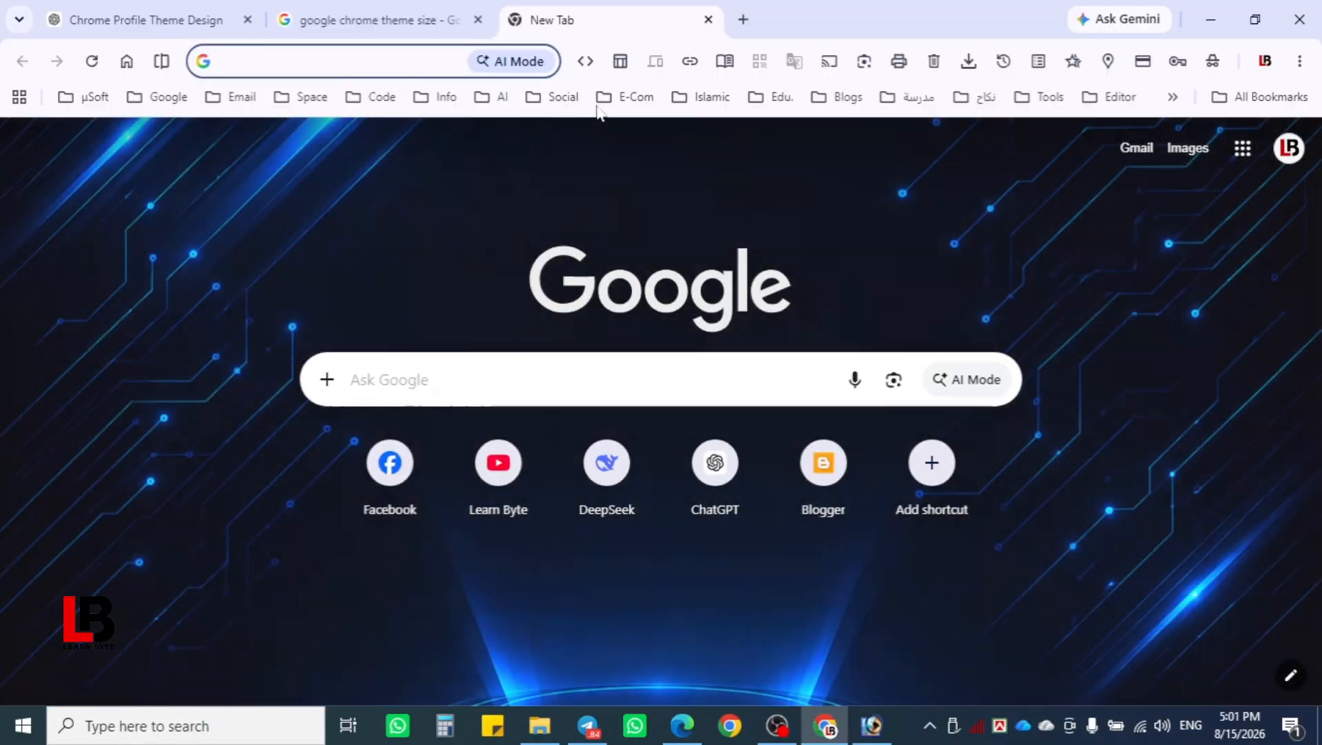
pyautogui.click(477, 20)
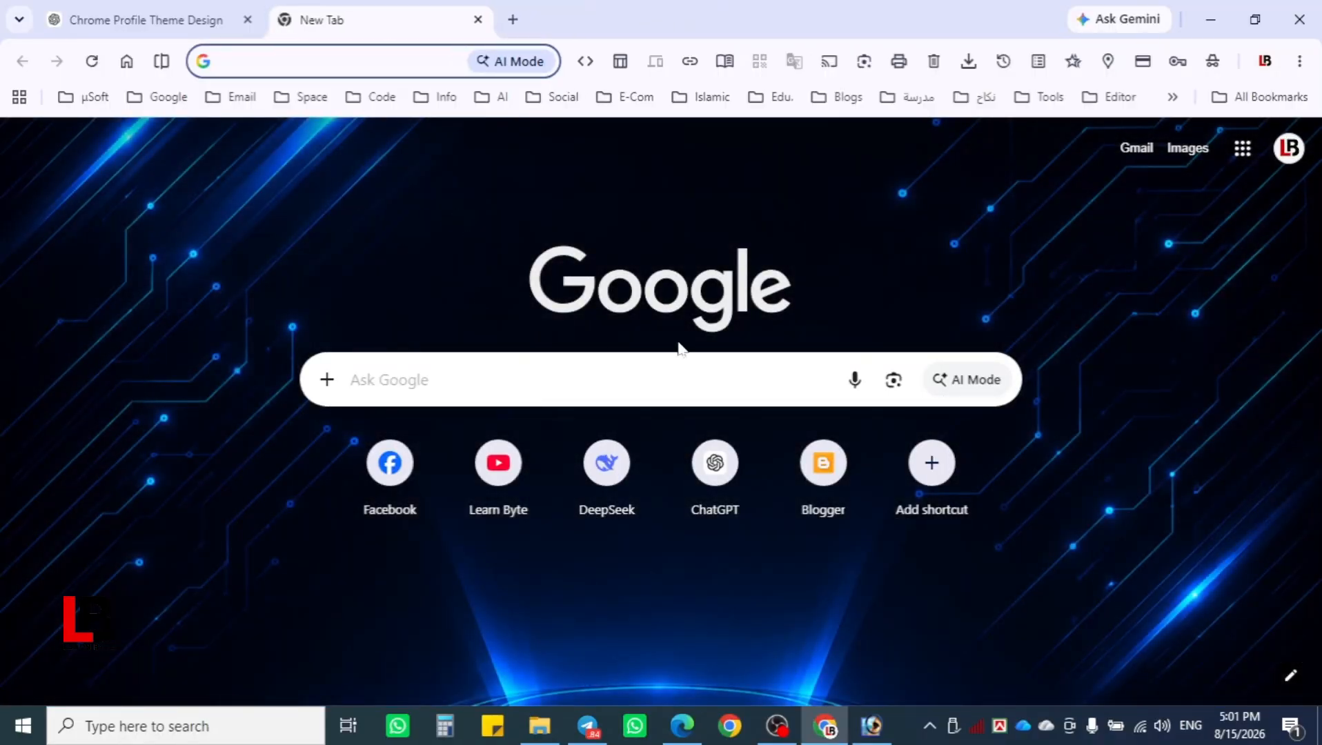
# Step: Reset the theme to Default Chrome and upload theme copy.png from the Desktop as the new tab background
pyautogui.click(1282, 673)
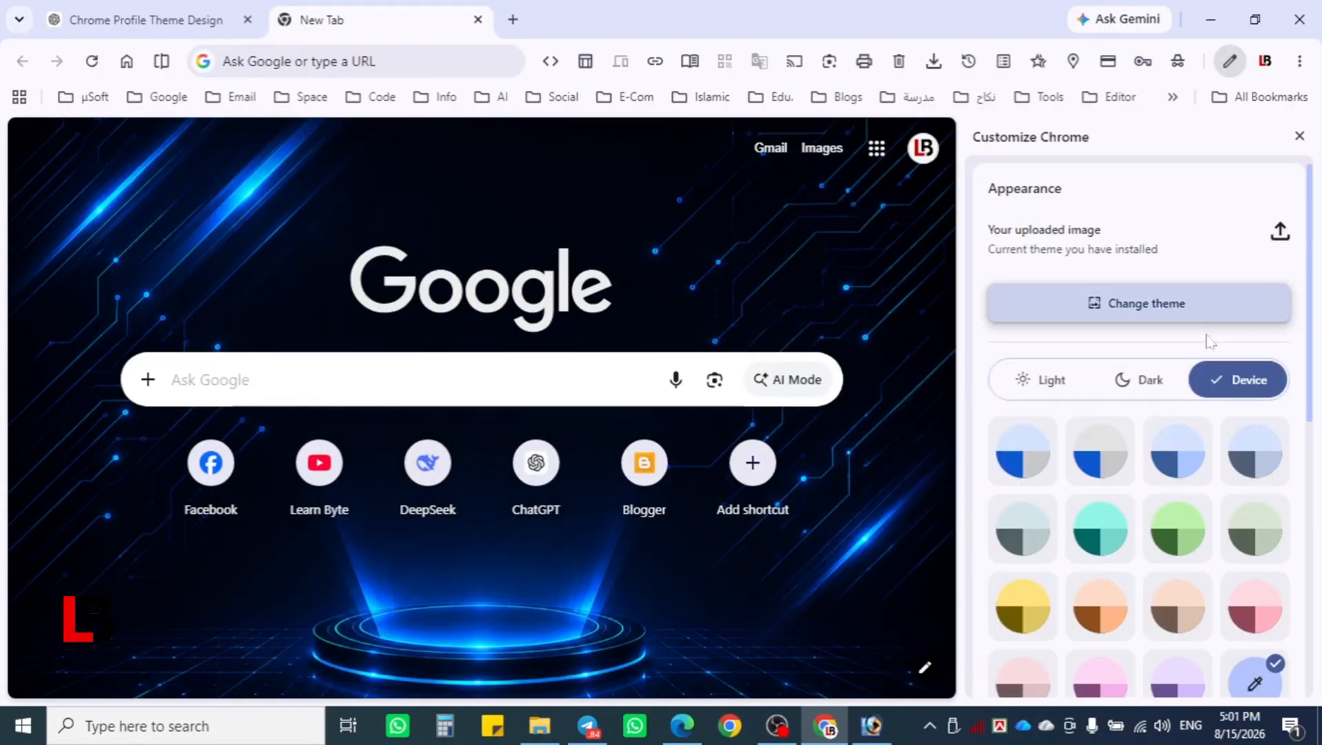
pyautogui.click(1132, 304)
pyautogui.click(1098, 297)
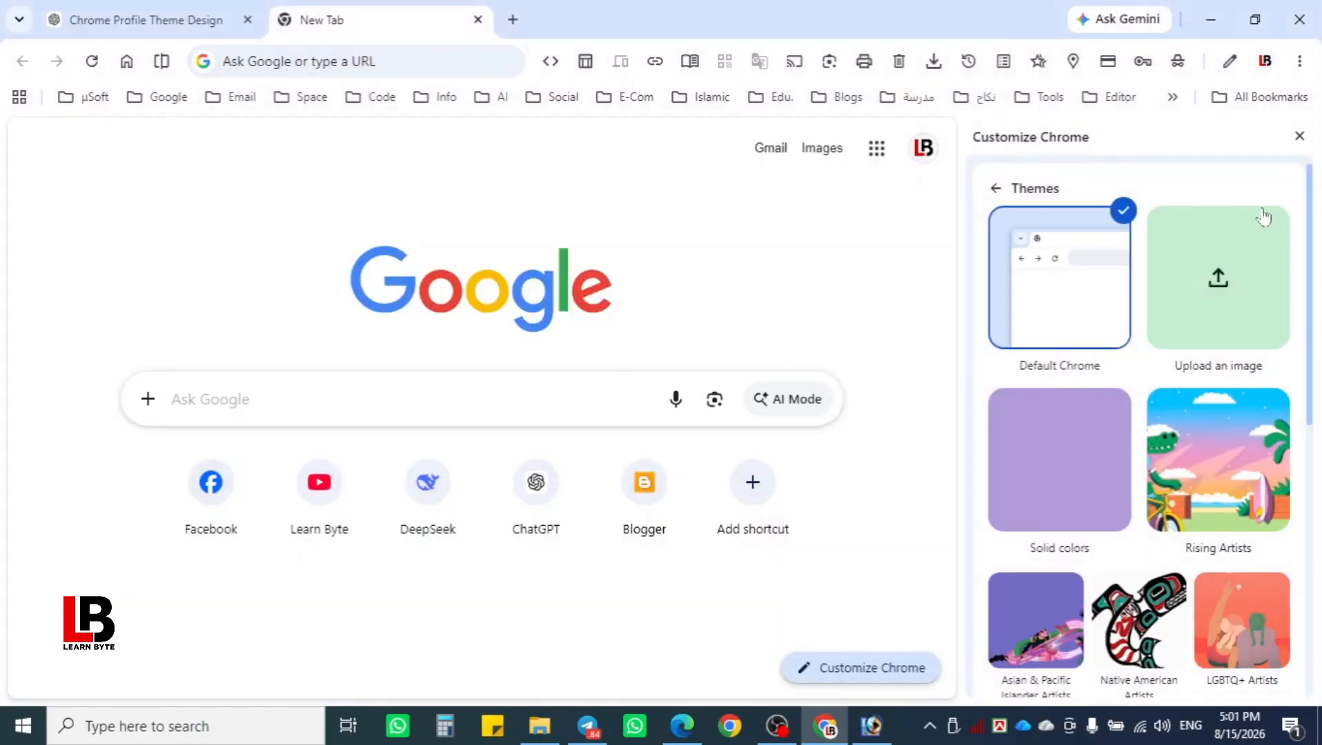
pyautogui.click(1174, 295)
pyautogui.click(365, 413)
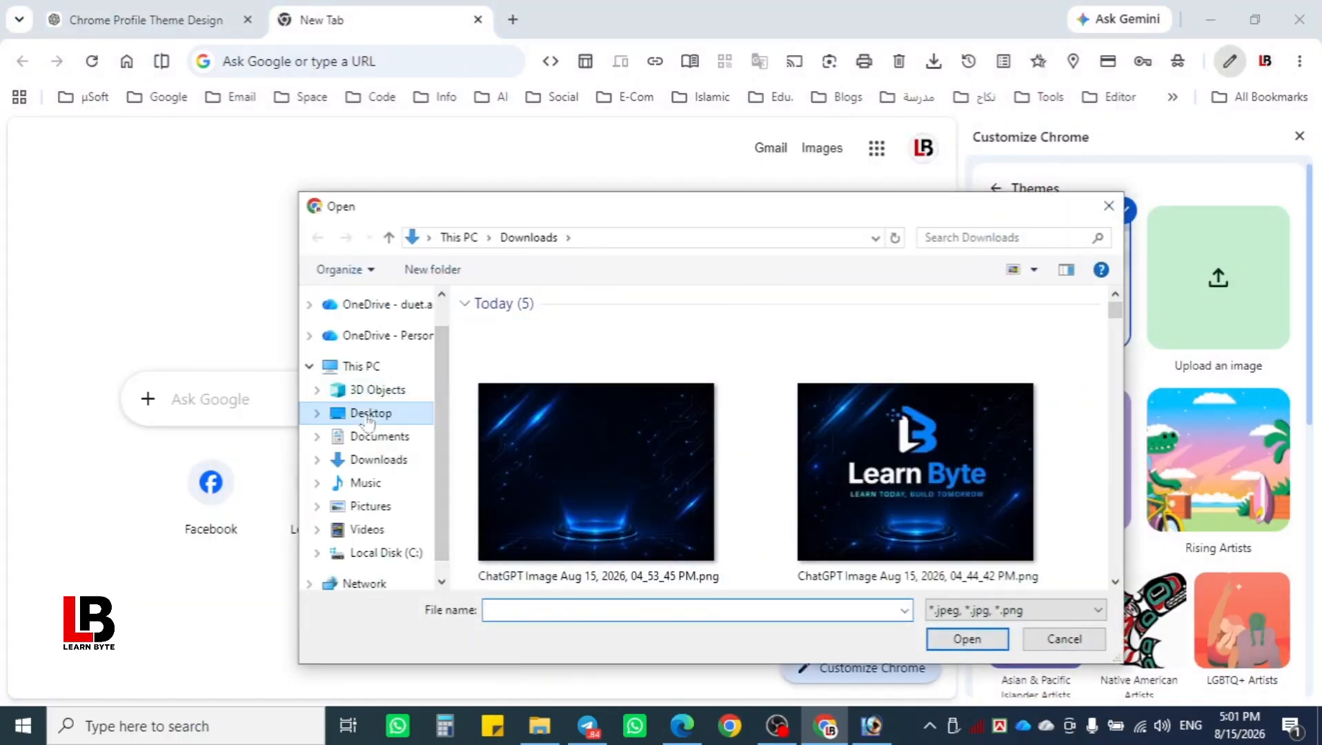
pyautogui.click(755, 396)
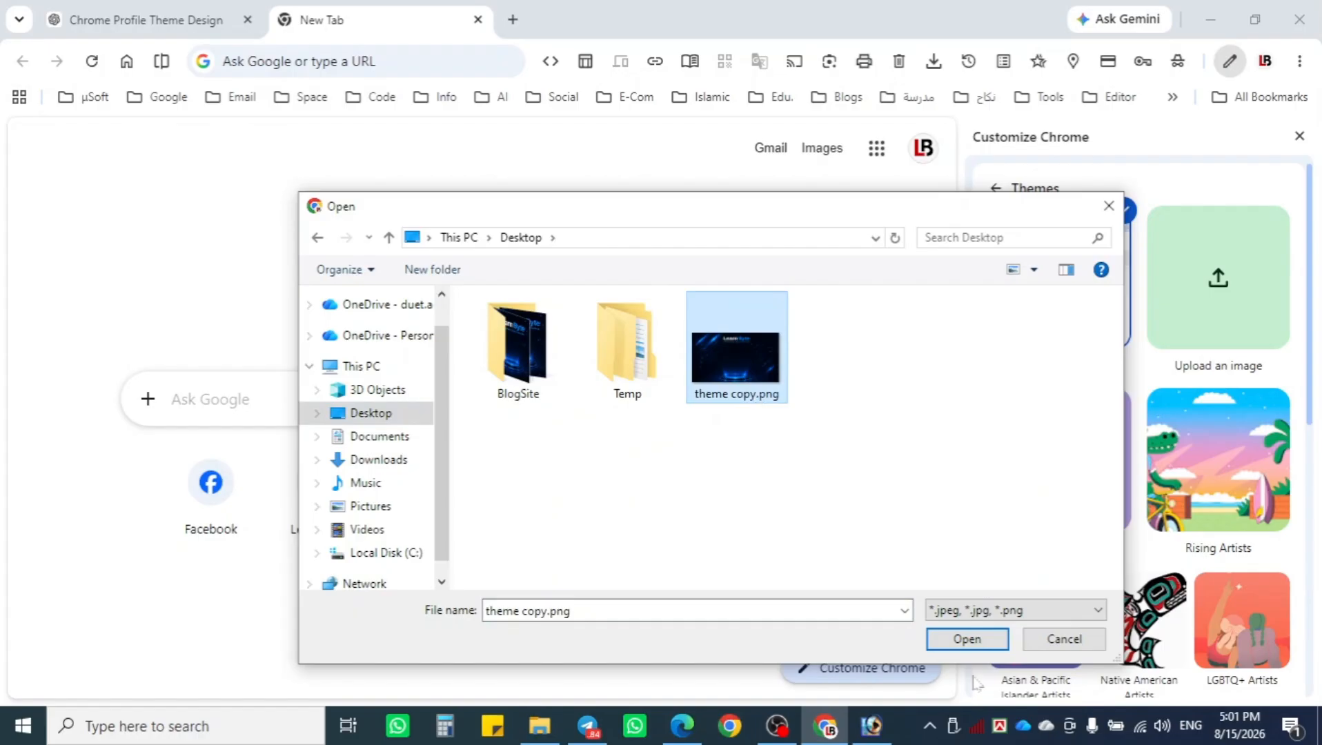
pyautogui.click(967, 639)
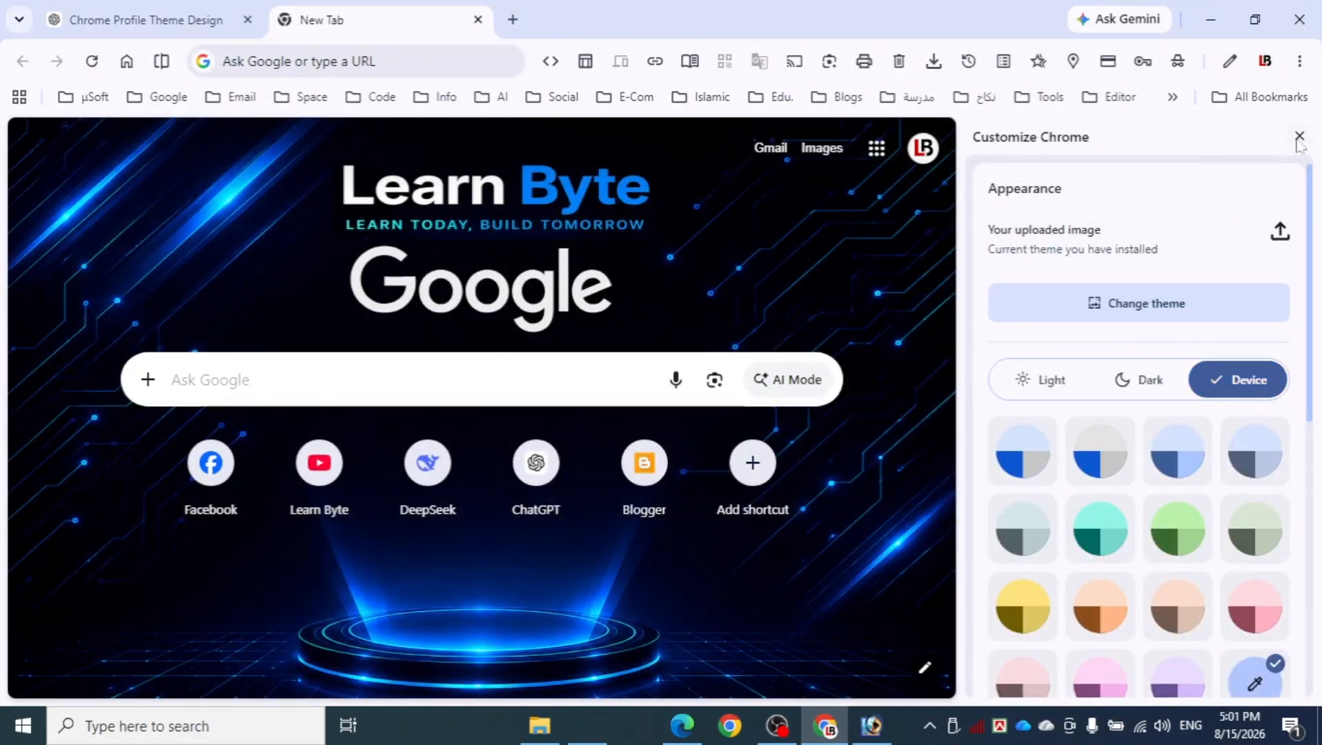
pyautogui.click(1299, 137)
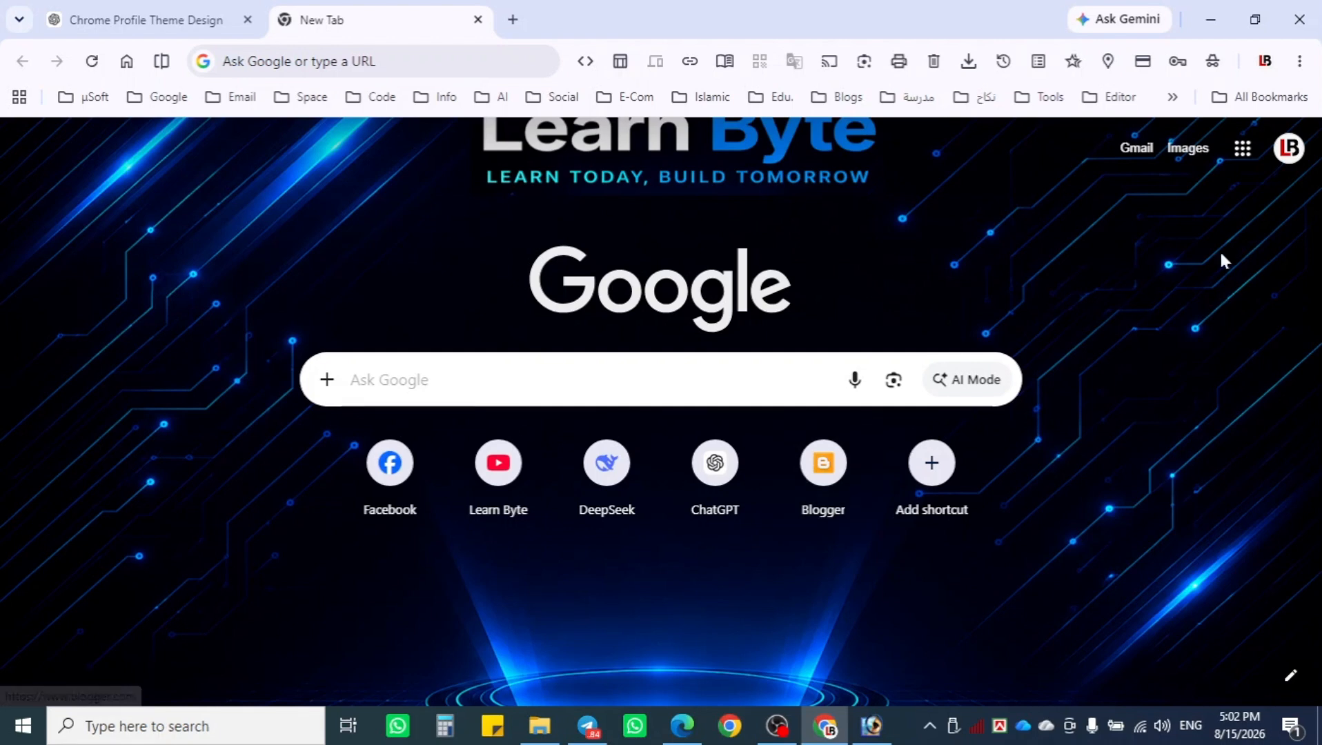
# Step: Switch back to Photoshop and move the Learn Byte title layer slightly down on the theme canvas
pyautogui.click(1210, 19)
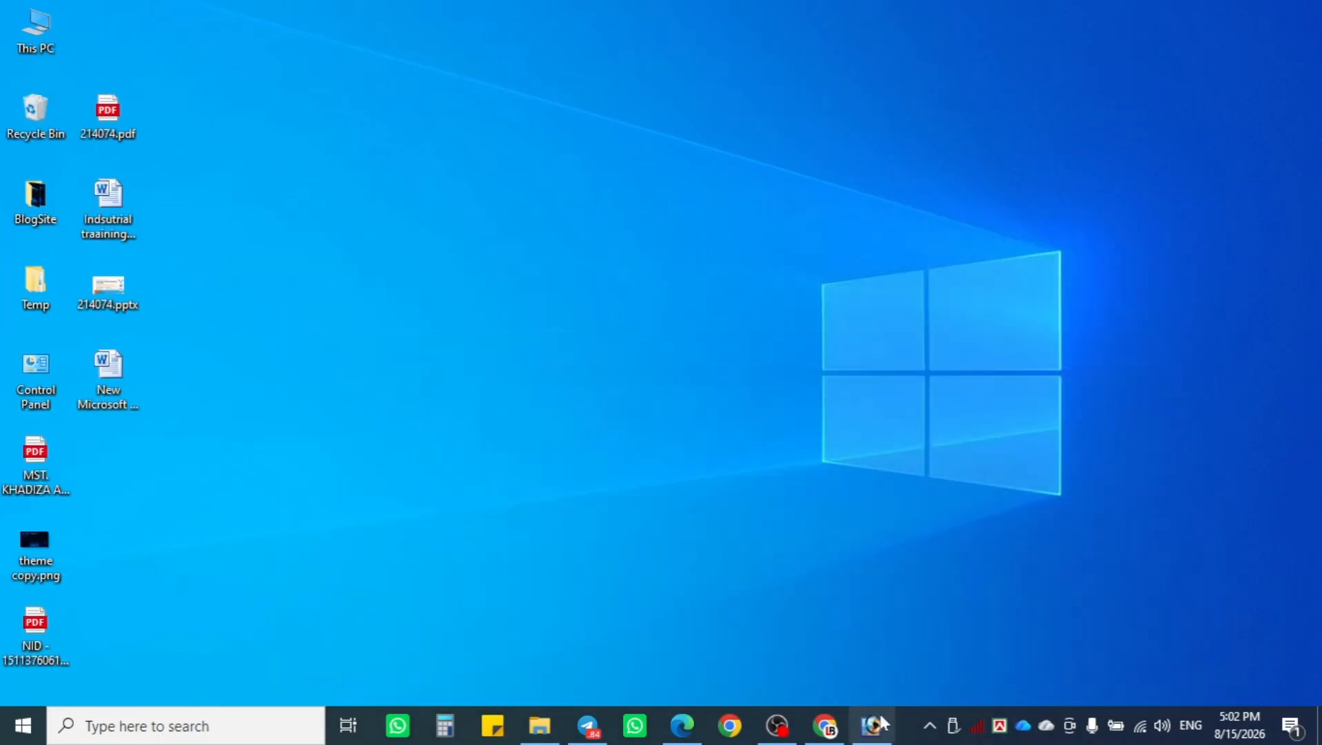
pyautogui.click(874, 724)
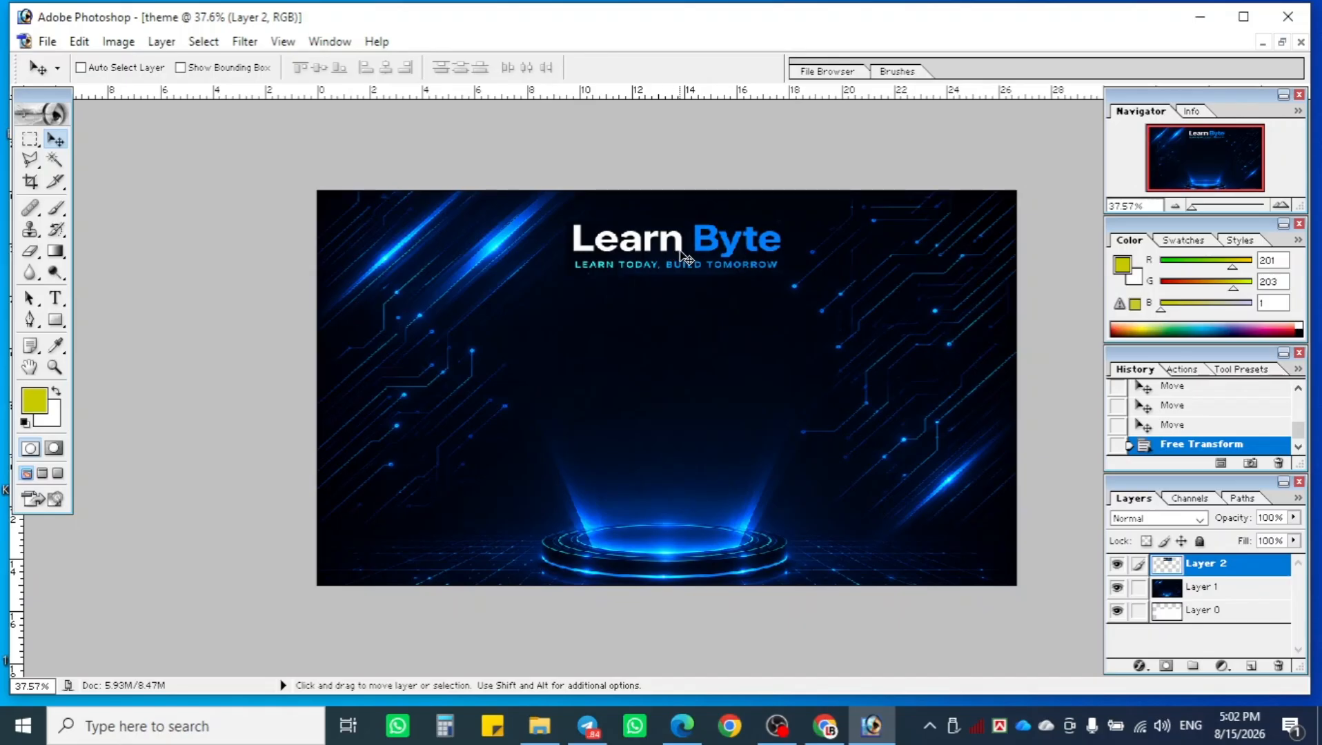
pyautogui.moveTo(680, 252); pyautogui.dragTo(695, 270)
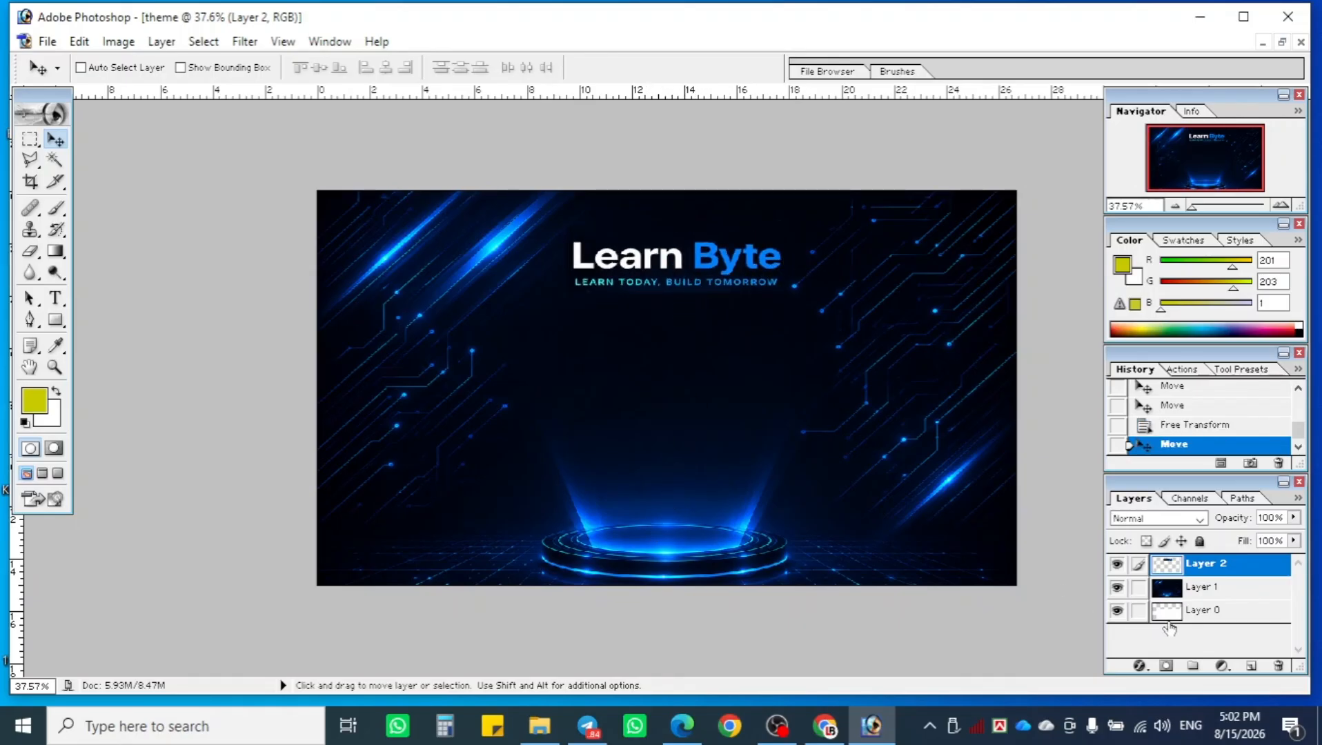
# Step: Free-transform the Layer 1 background to align its bottom edge with the canvas and stretch its top edge slightly upward, and reselect Layer 2
pyautogui.click(1198, 594)
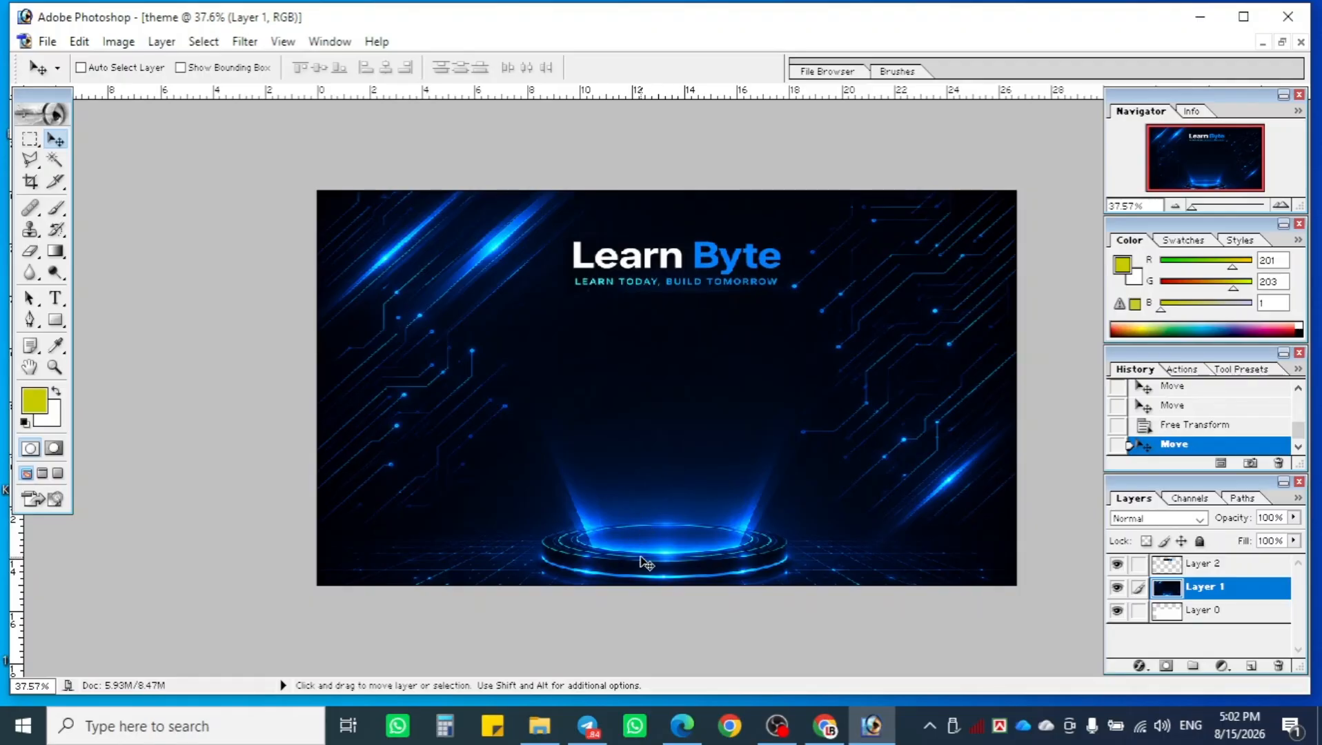
pyautogui.hotkey('ctrl', 't')
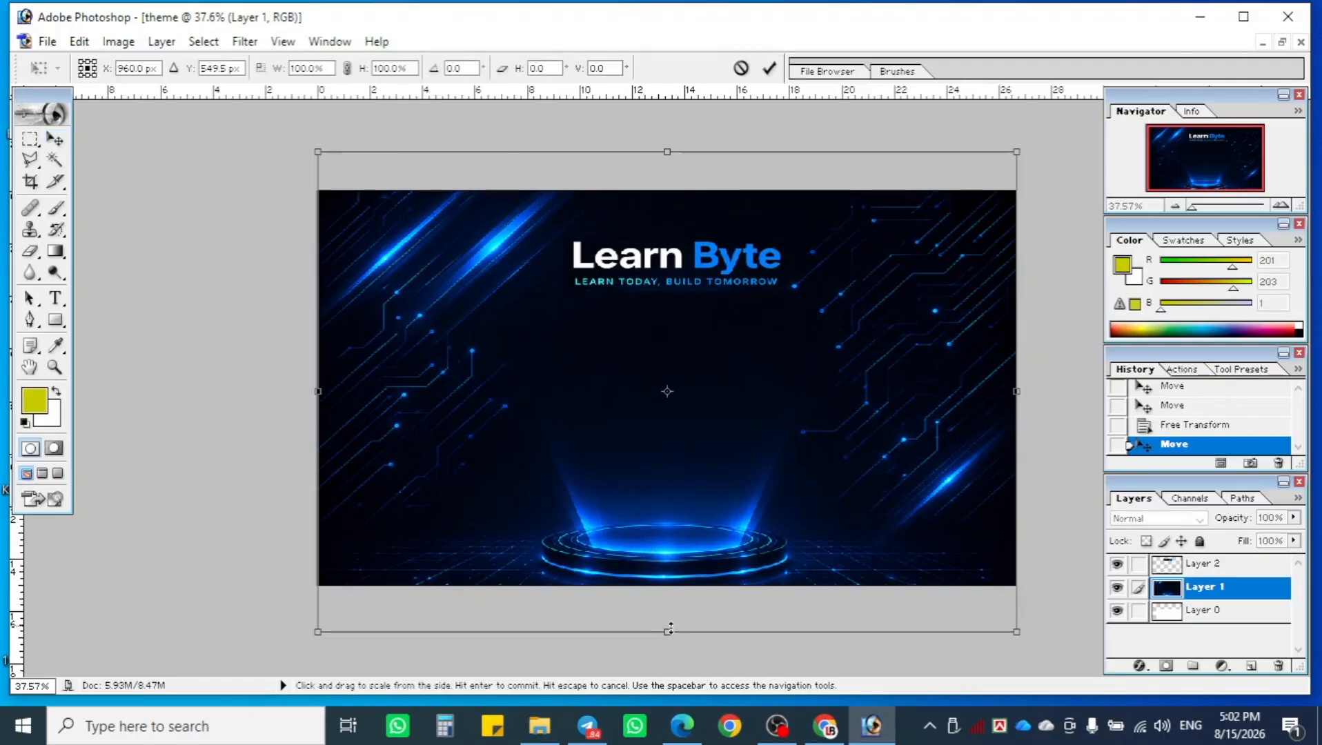
pyautogui.moveTo(664, 632); pyautogui.dragTo(660, 586)
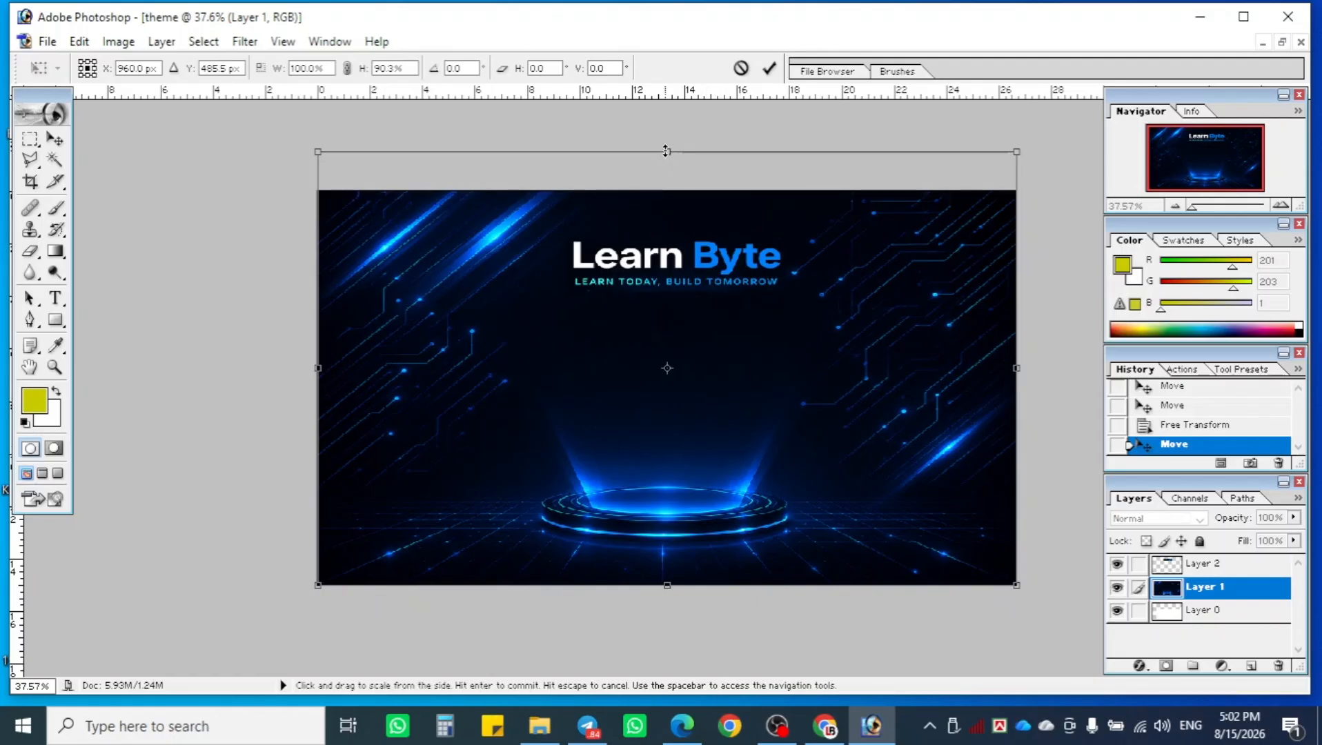
pyautogui.moveTo(666, 151); pyautogui.dragTo(665, 130)
pyautogui.press('Return')
pyautogui.hotkey('alt', ']')
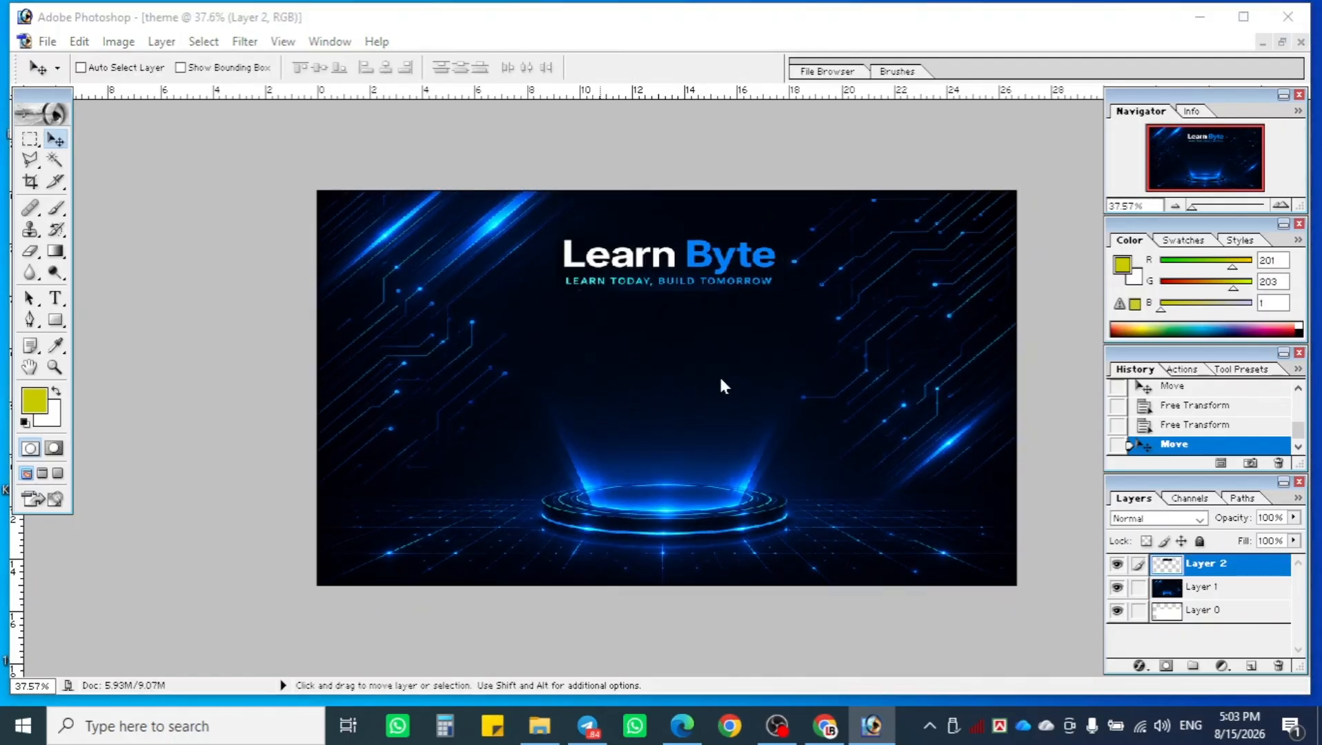
# Step: Save the adjusted theme as a PNG over theme copy.png on the Desktop and minimize Photoshop
pyautogui.hotkey('ctrl', 'shift', 's')
pyautogui.click(630, 435)
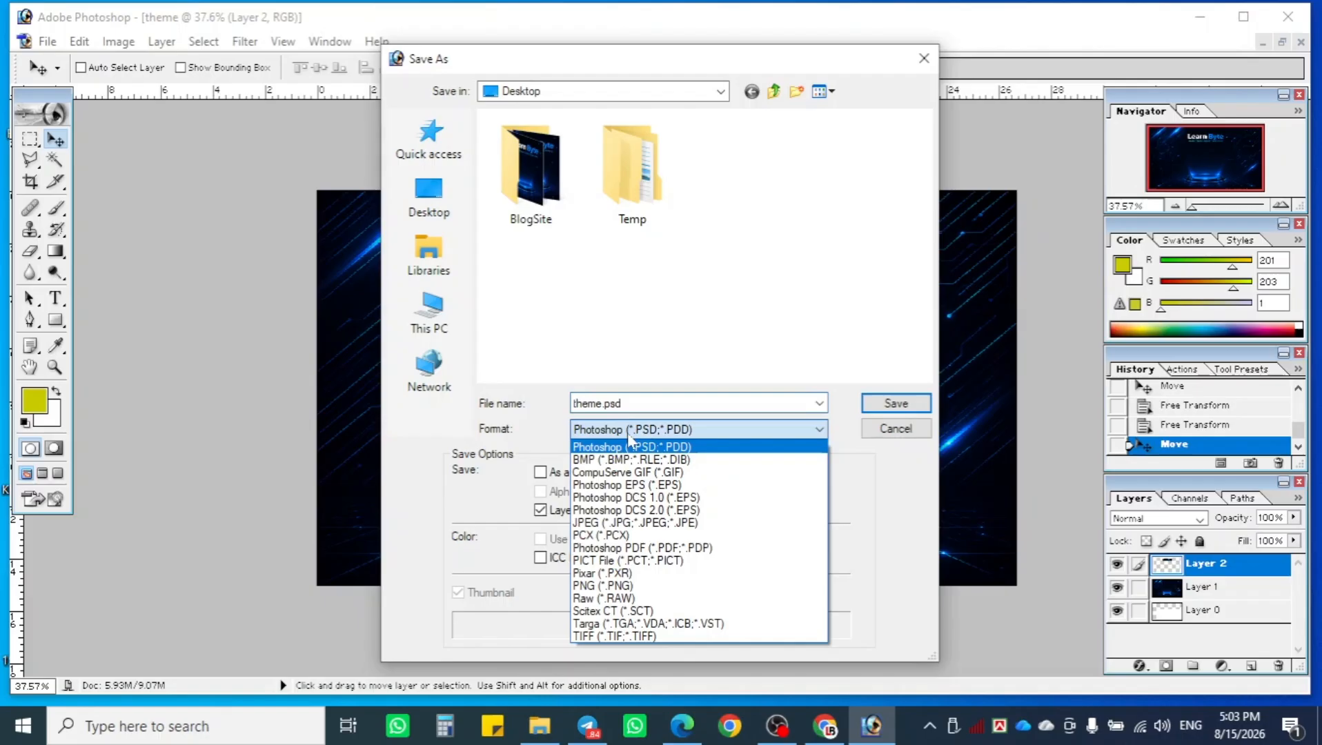
pyautogui.click(625, 586)
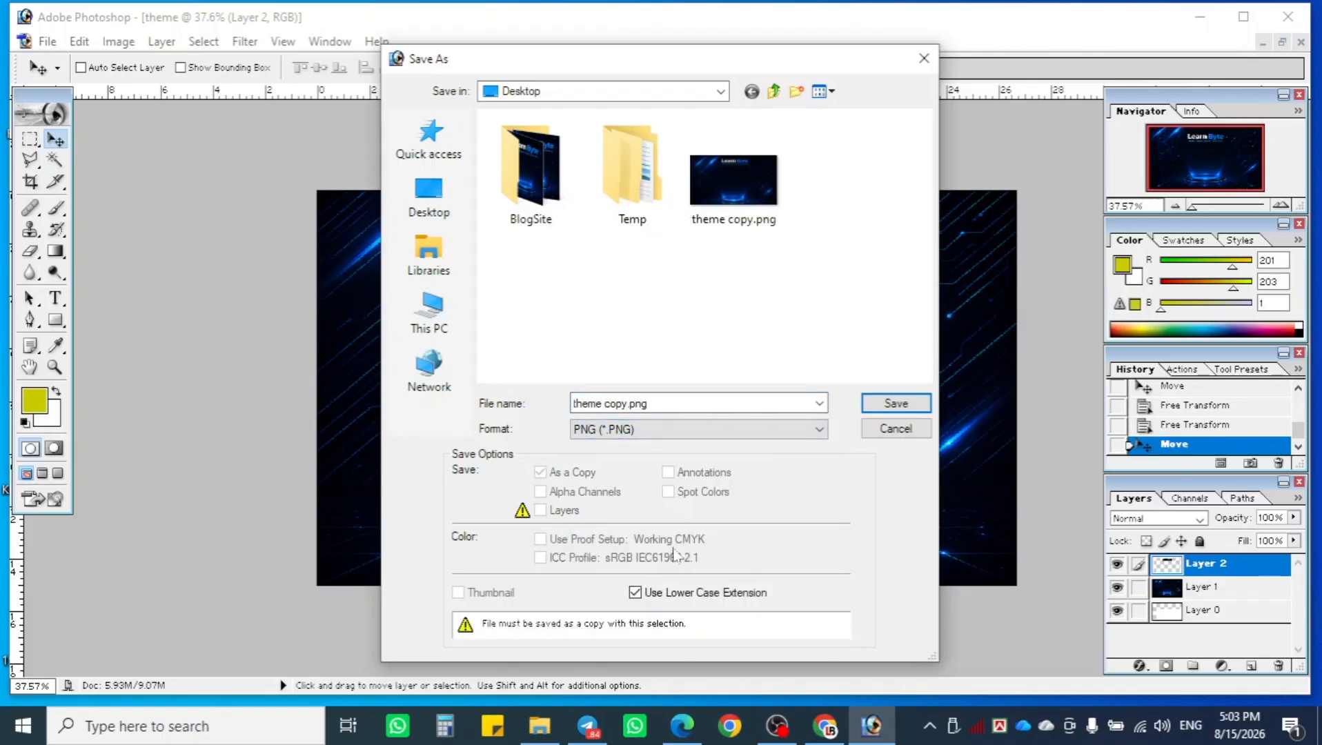
pyautogui.click(895, 403)
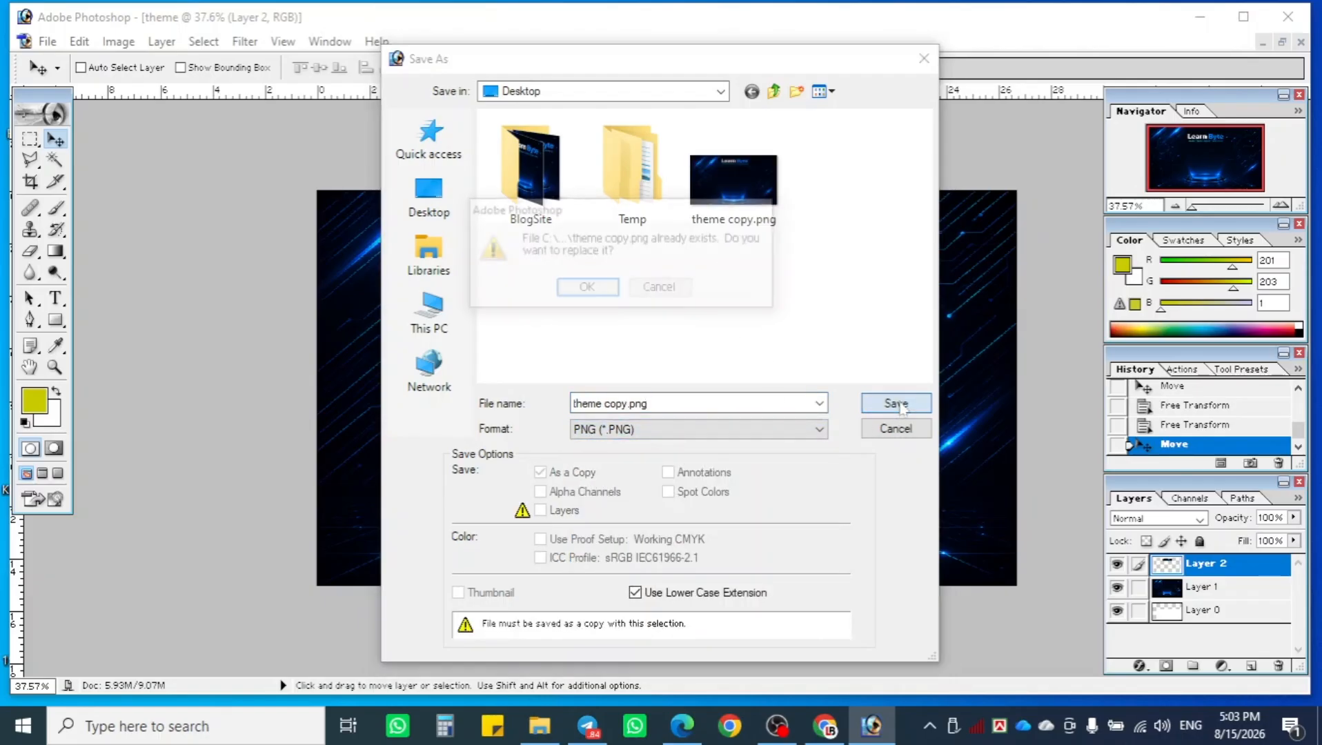
pyautogui.click(588, 290)
pyautogui.click(718, 345)
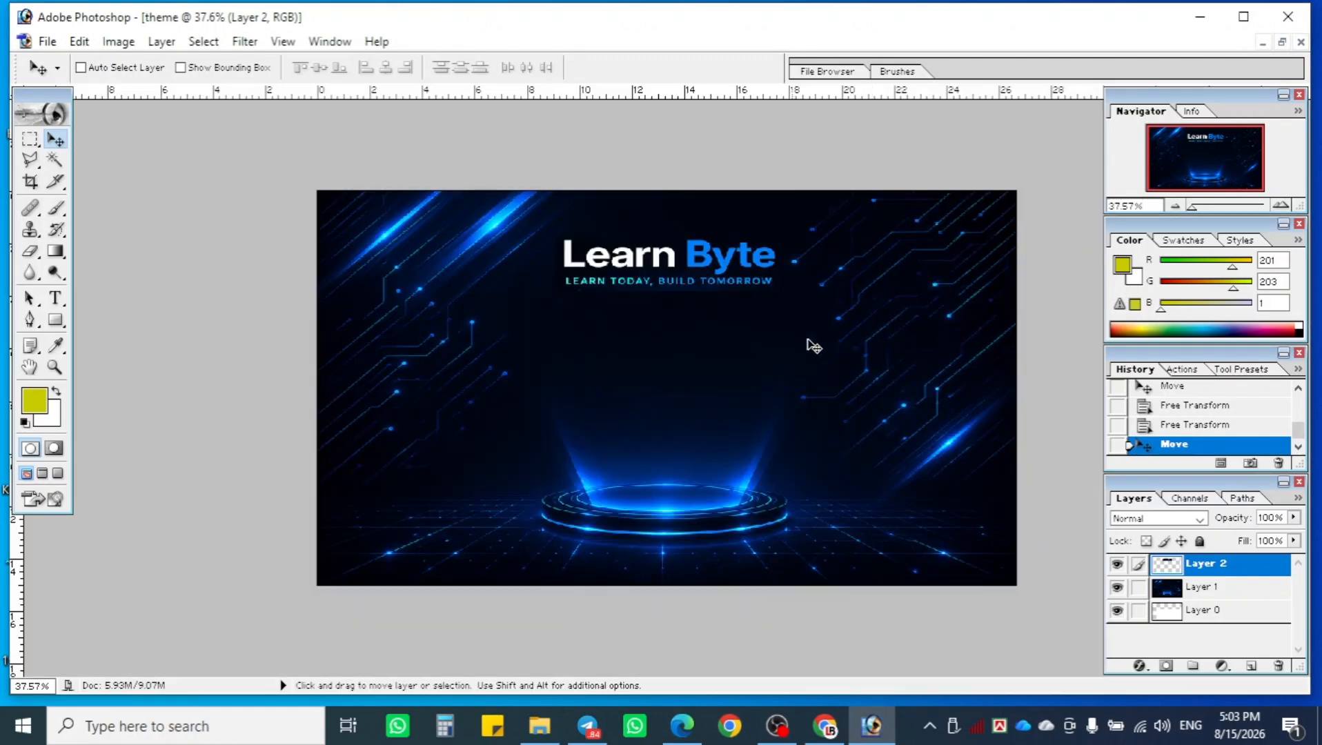
pyautogui.click(1200, 17)
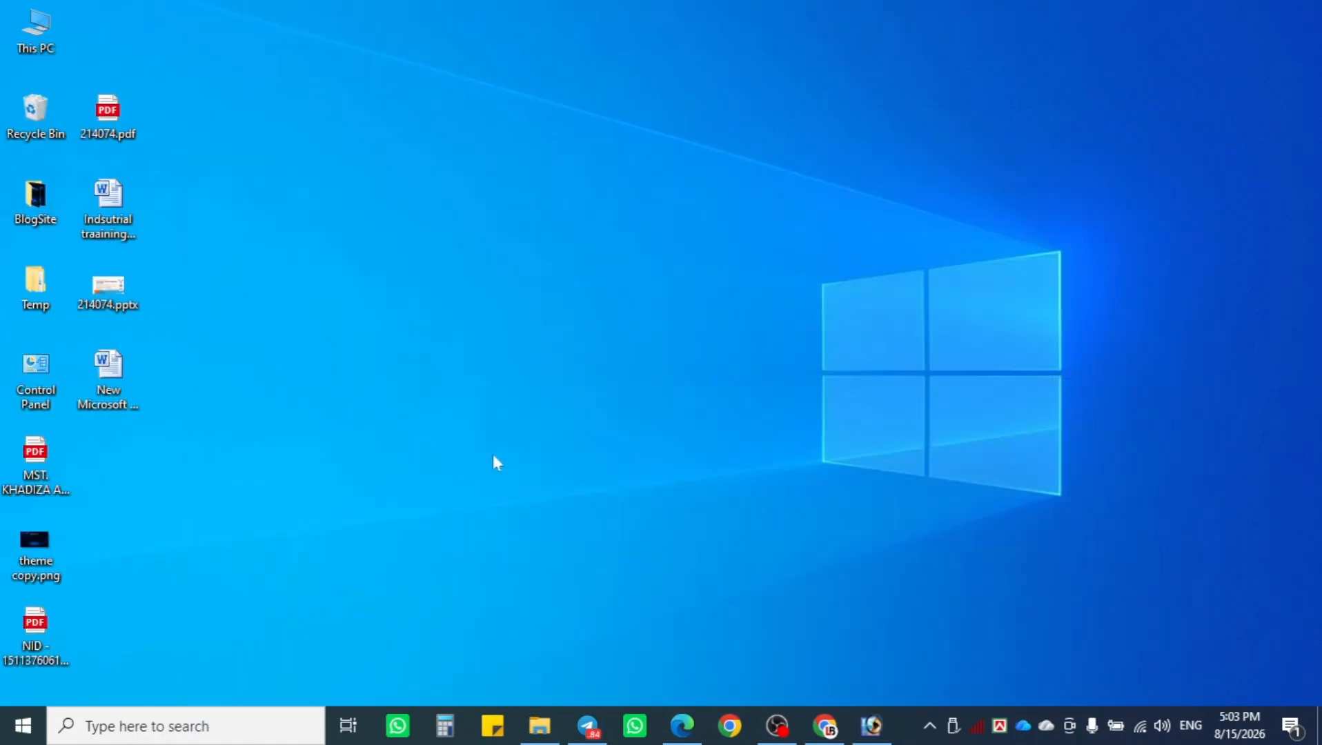
# Step: Switch to Chrome, upload the revised theme copy.png as the new tab background, close the customization pane and show the desktop
pyautogui.click(825, 726)
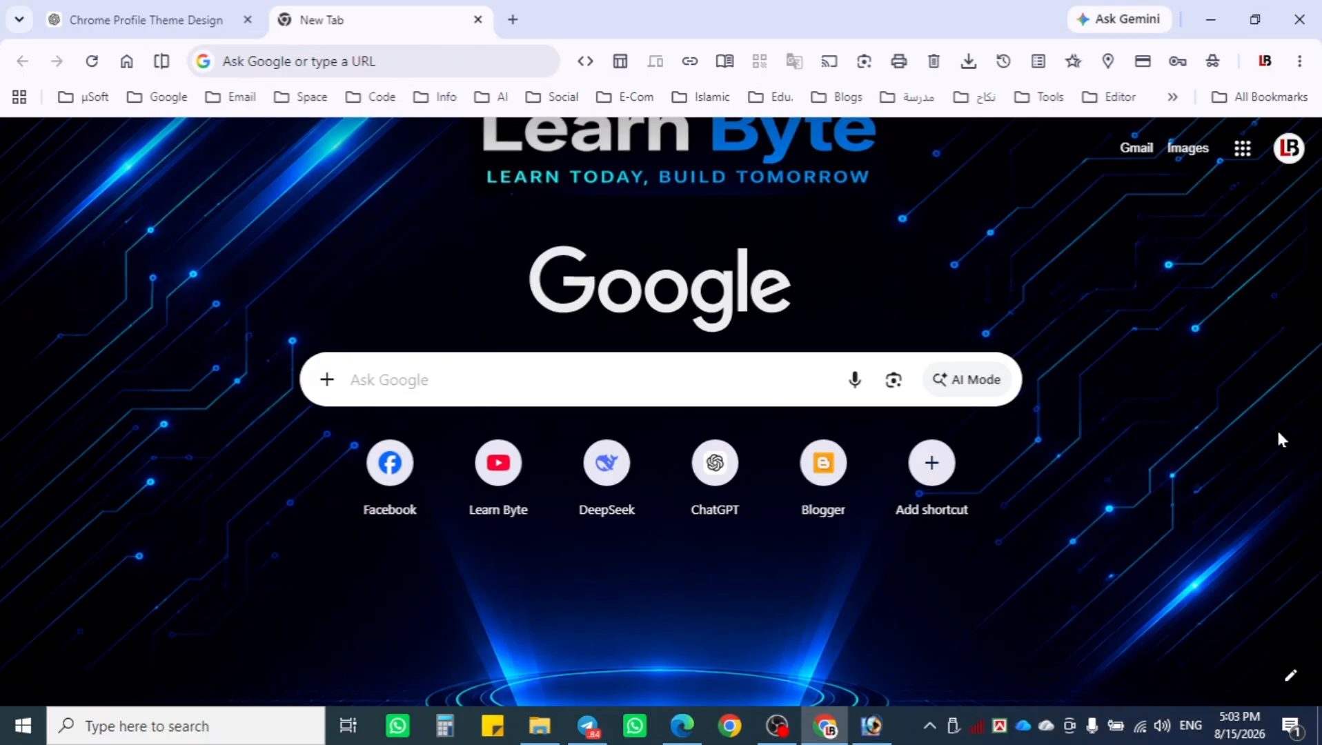
pyautogui.click(1293, 680)
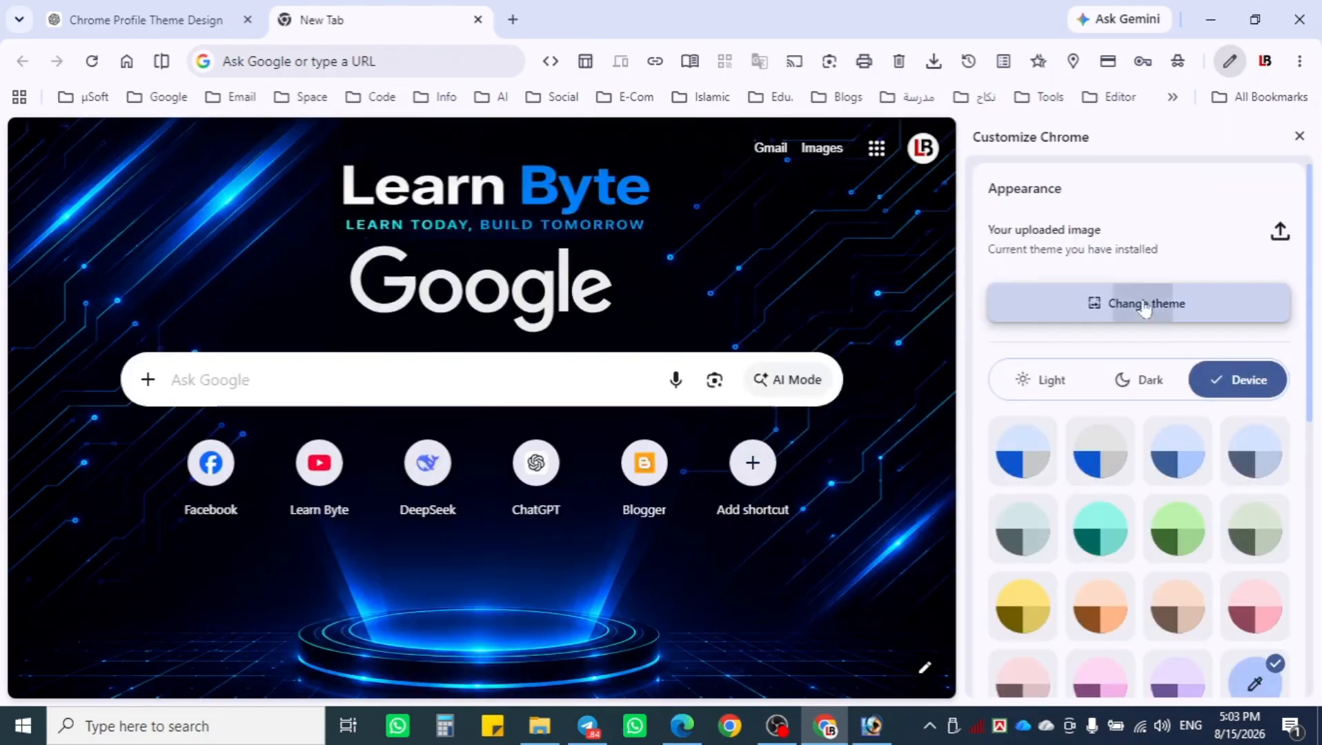
pyautogui.click(1160, 303)
pyautogui.click(1200, 300)
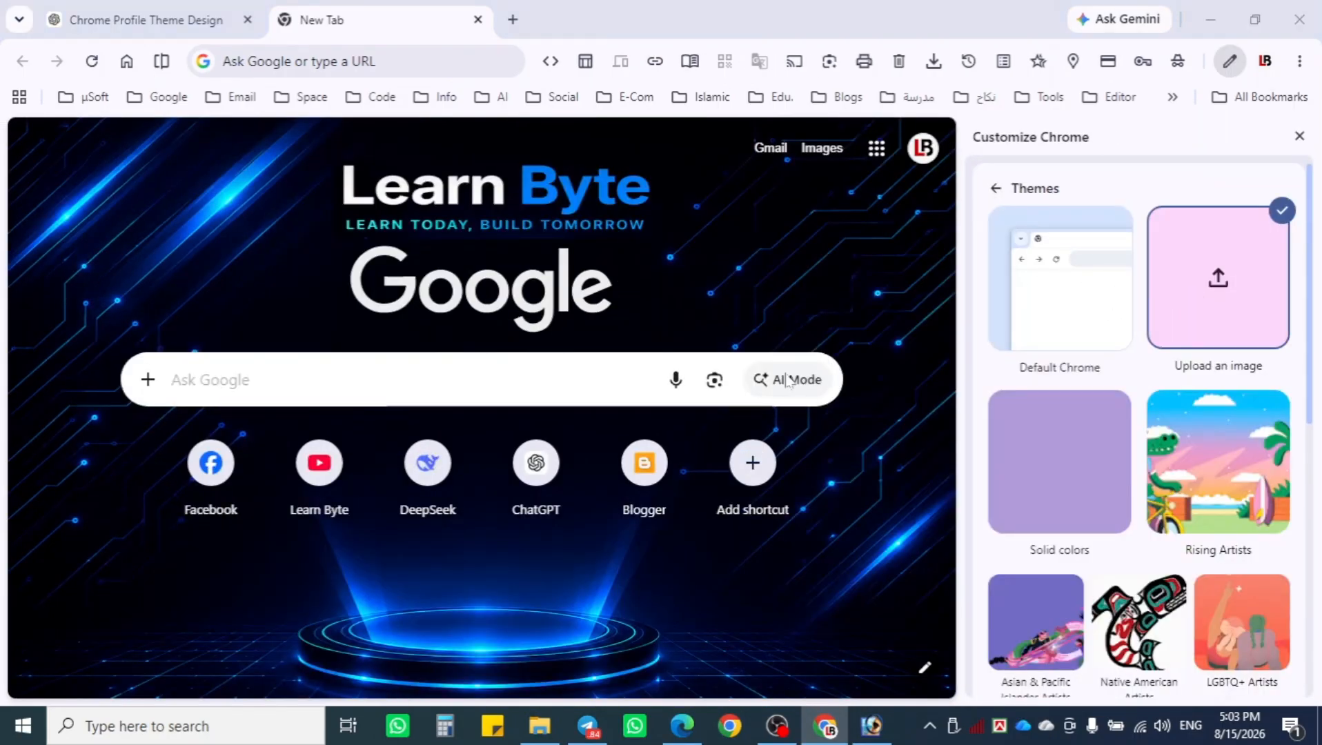
pyautogui.click(735, 355)
pyautogui.click(984, 651)
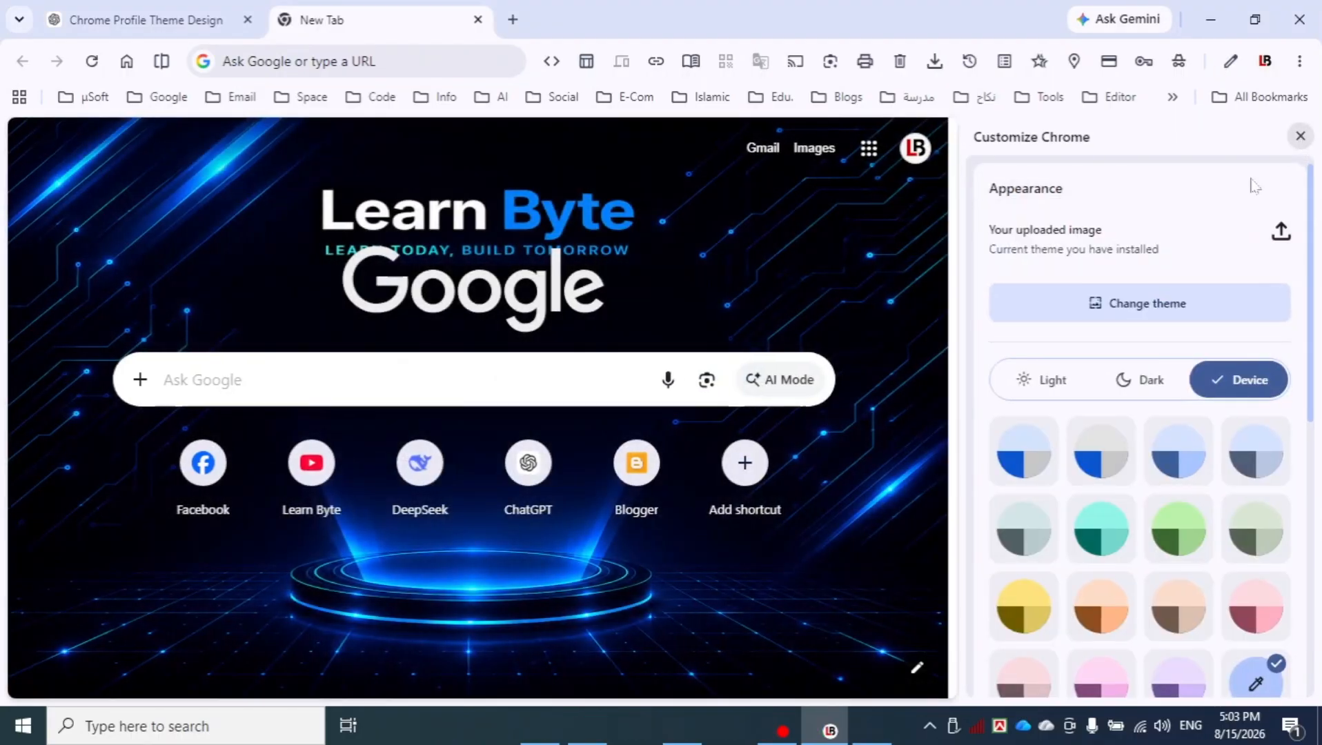
pyautogui.click(1299, 136)
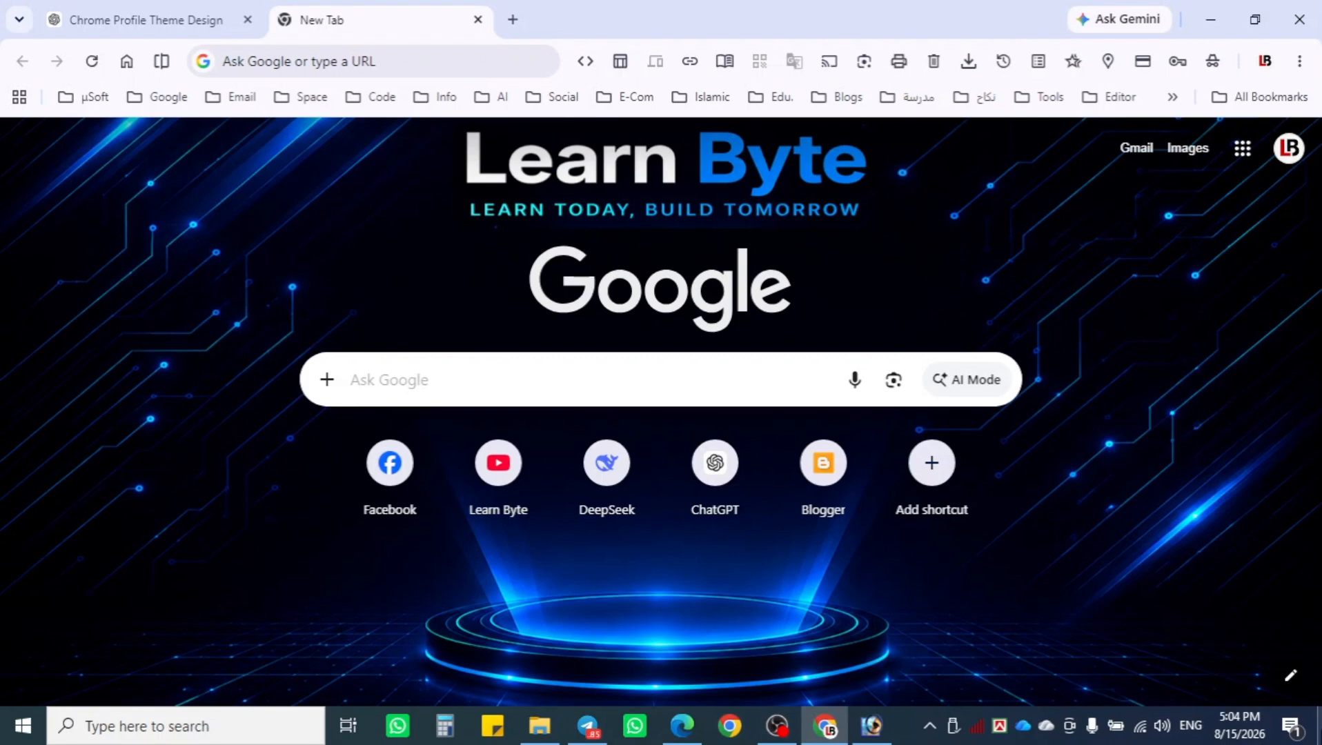
pyautogui.click(1320, 724)
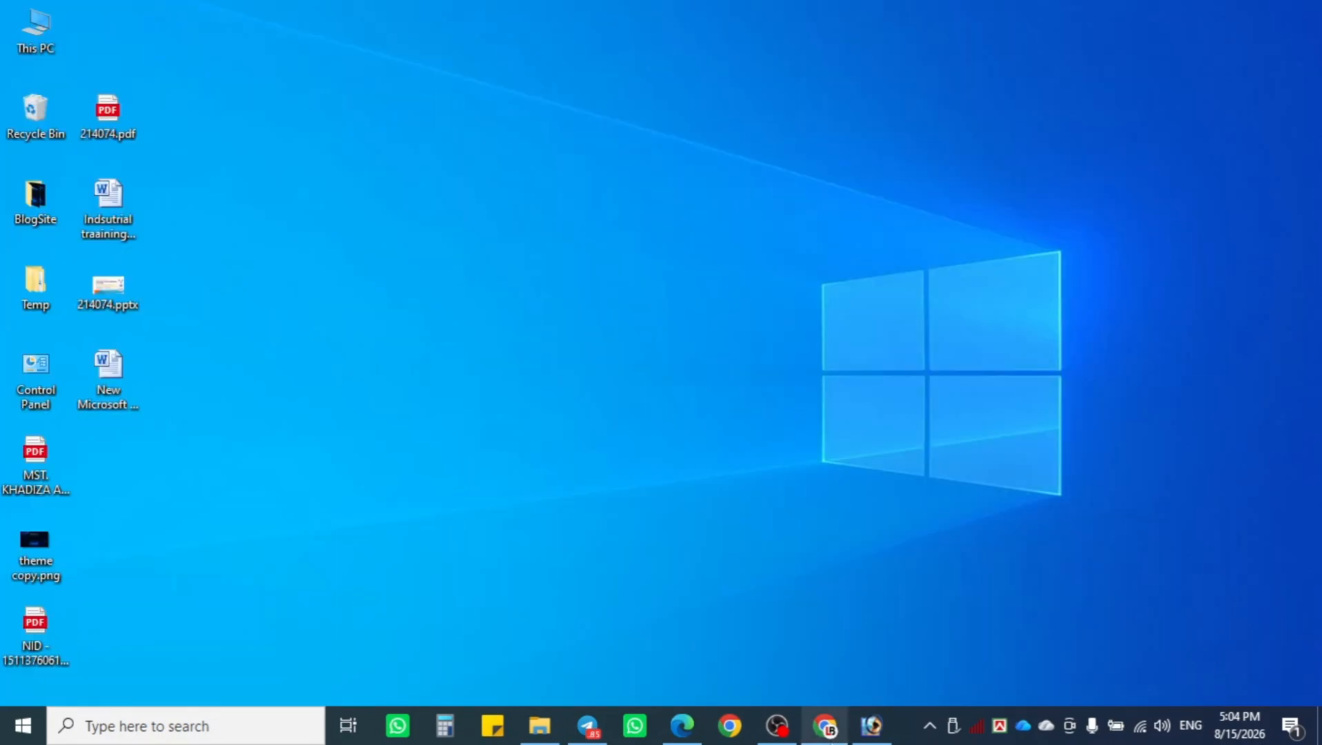